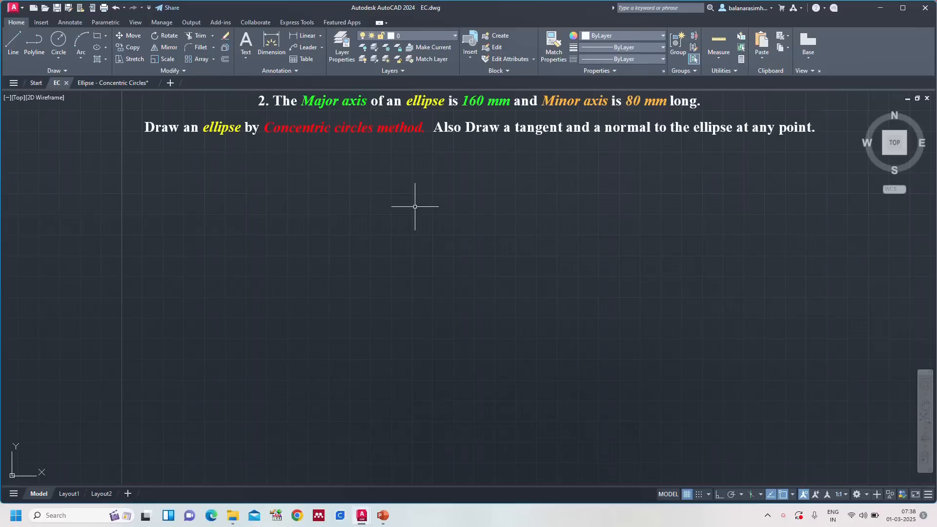
Step: Review the ellipse terminology slide in PowerPoint, then return to EC.dwg in AutoCAD and zoom to show the whole drawing
left_click(382, 515)
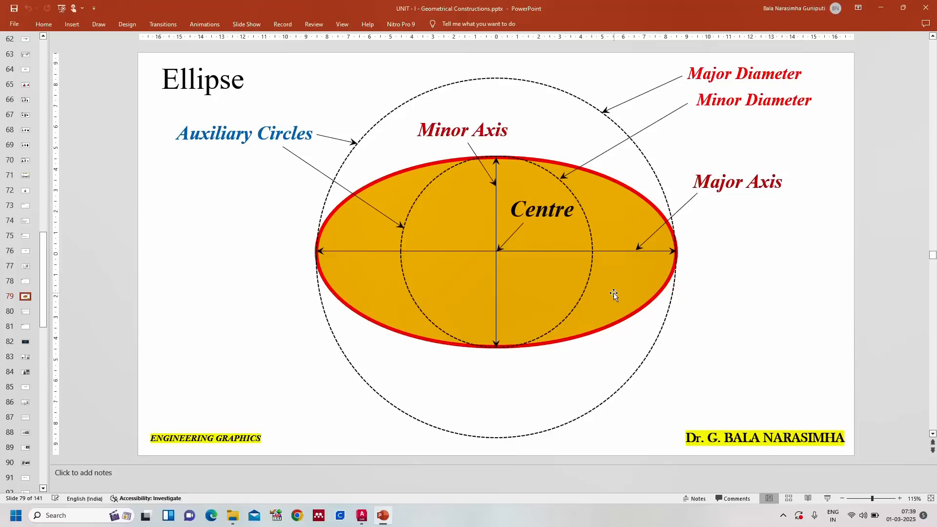
mouse_move(365, 522)
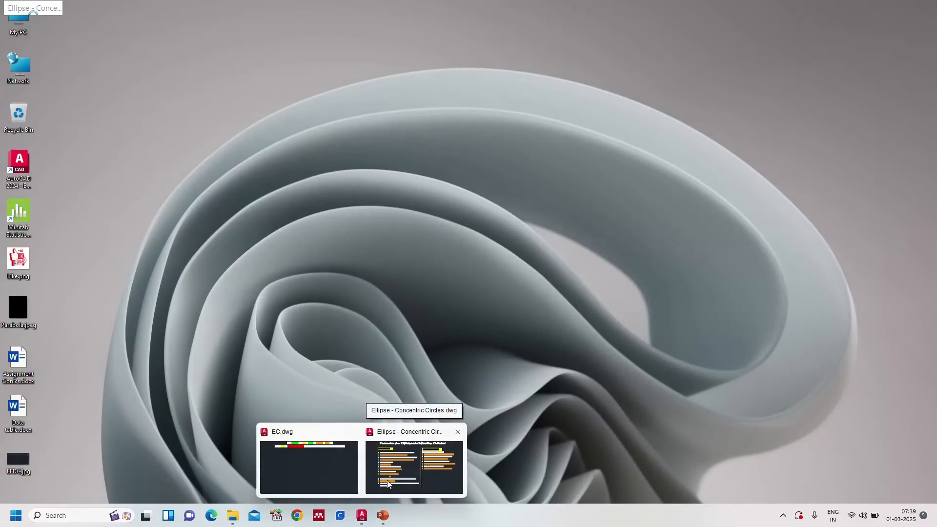
left_click(307, 475)
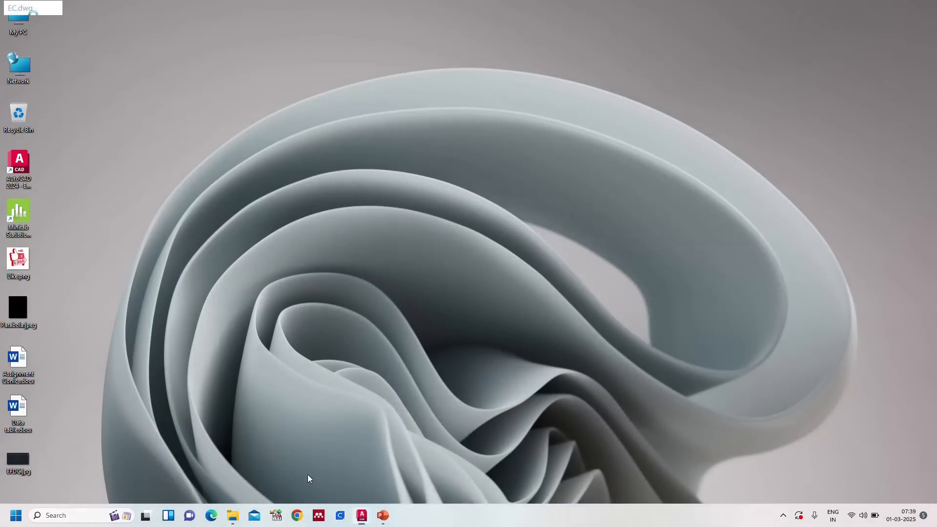
type("z")
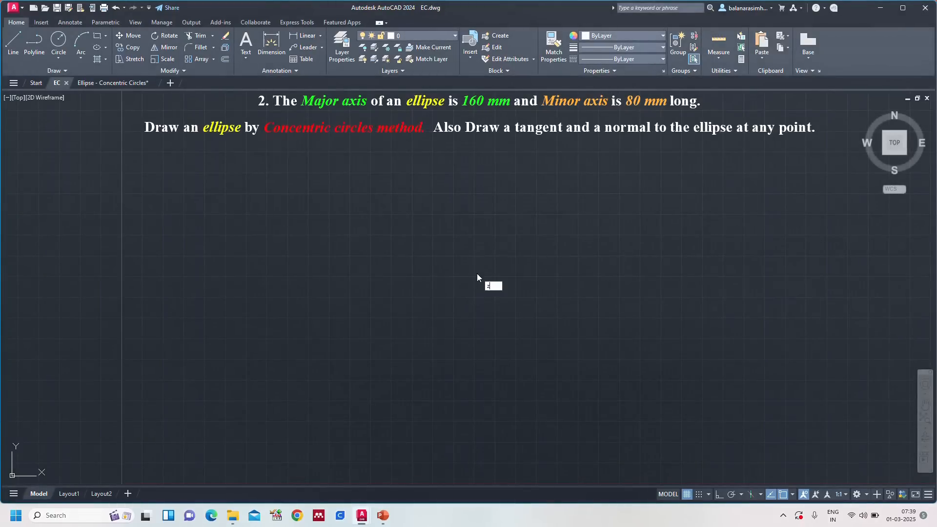
key("Return")
type("a")
key("Return")
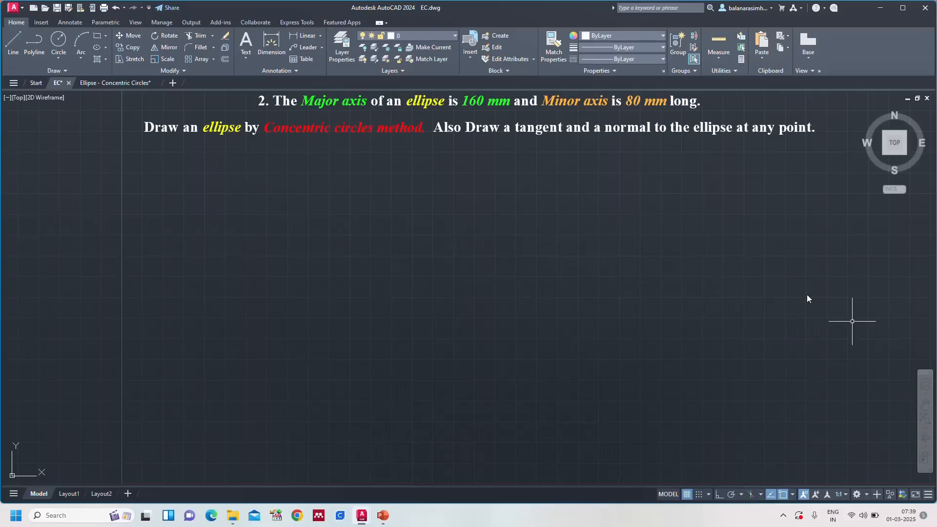
Step: Check the PowerPoint ellipse slide and read the construction steps in the Ellipse - Concentric Circles drawing before returning to EC.dwg
left_click(382, 516)
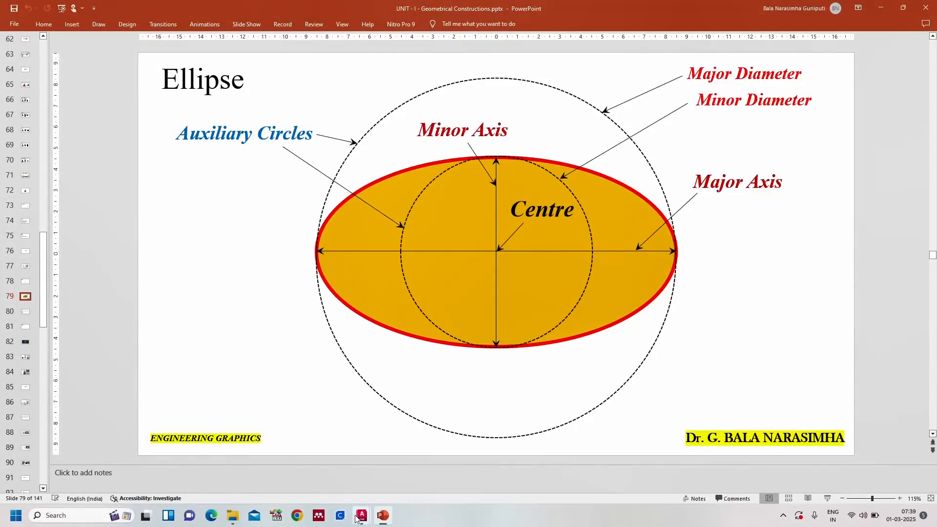
mouse_move(361, 516)
left_click(388, 482)
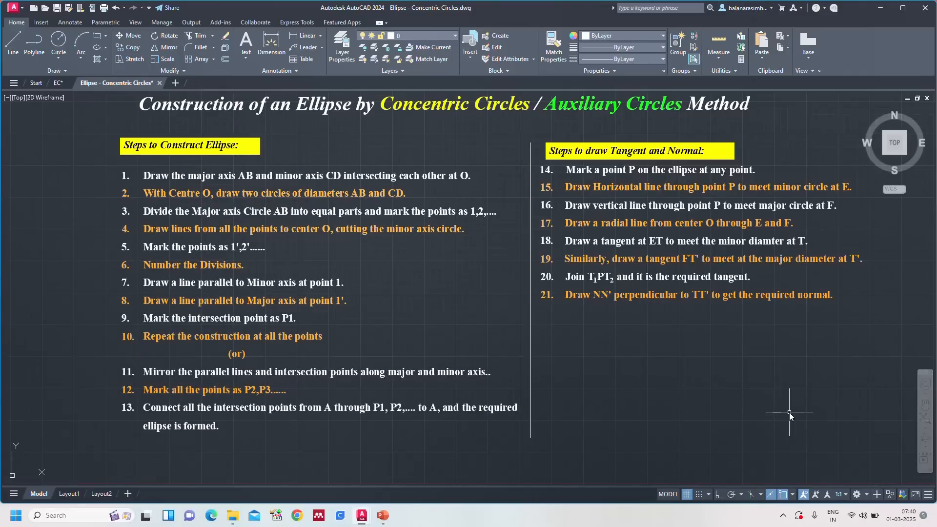
left_click(58, 83)
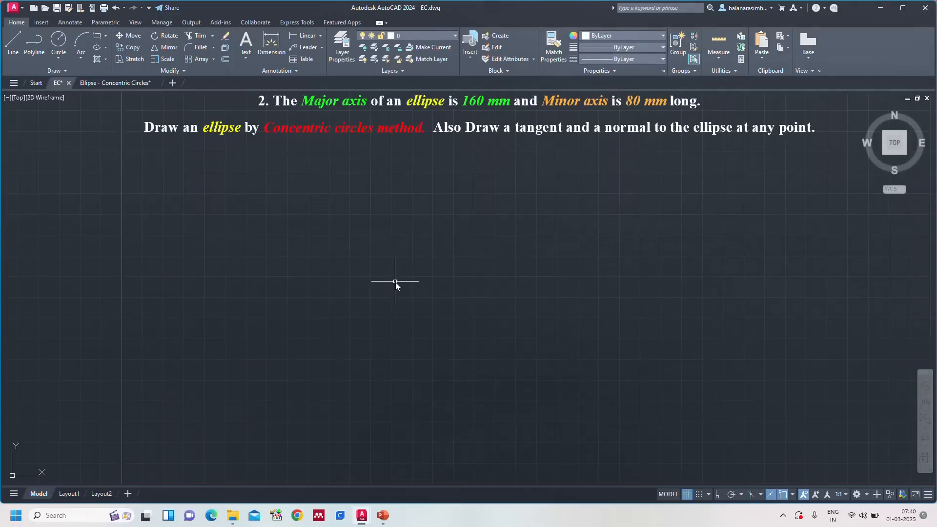
Step: Draw a horizontal 160 mm line below the problem statement as the major axis, with Ortho mode on
type("l")
key("Return")
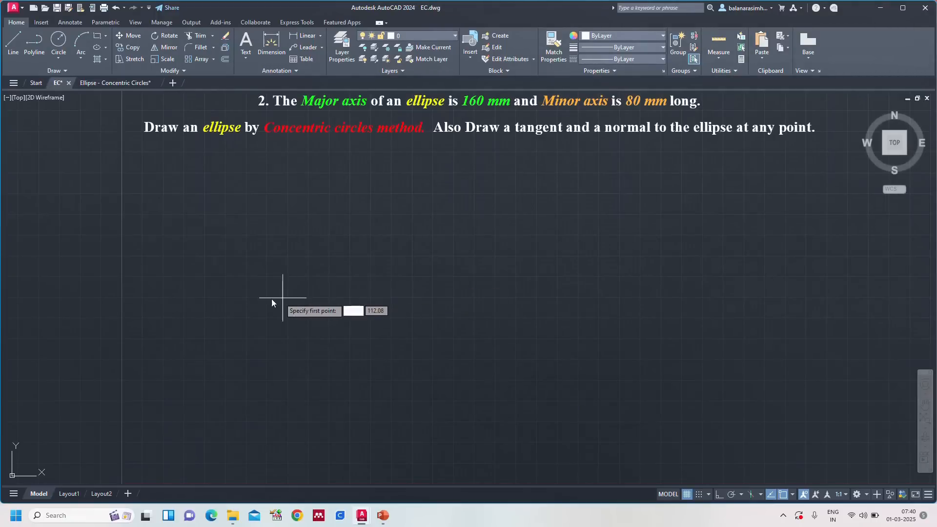
left_click(246, 300)
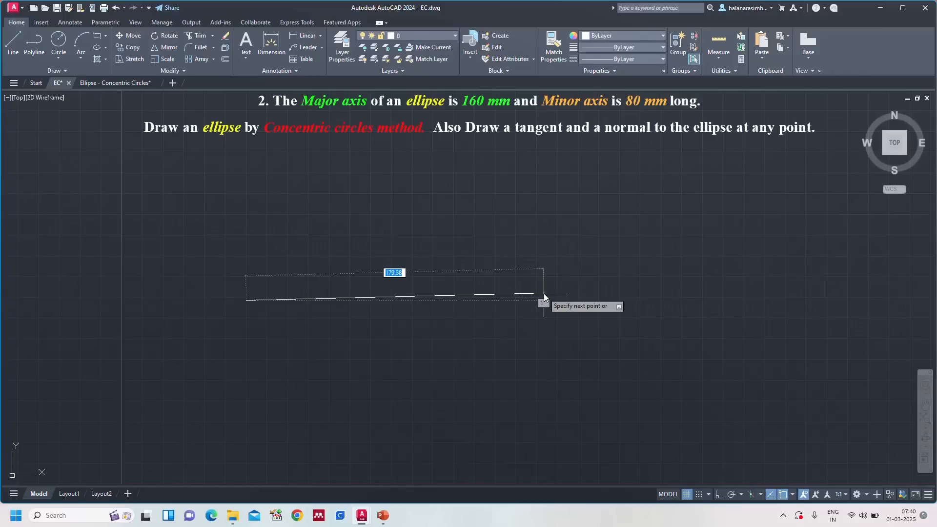
key("F8")
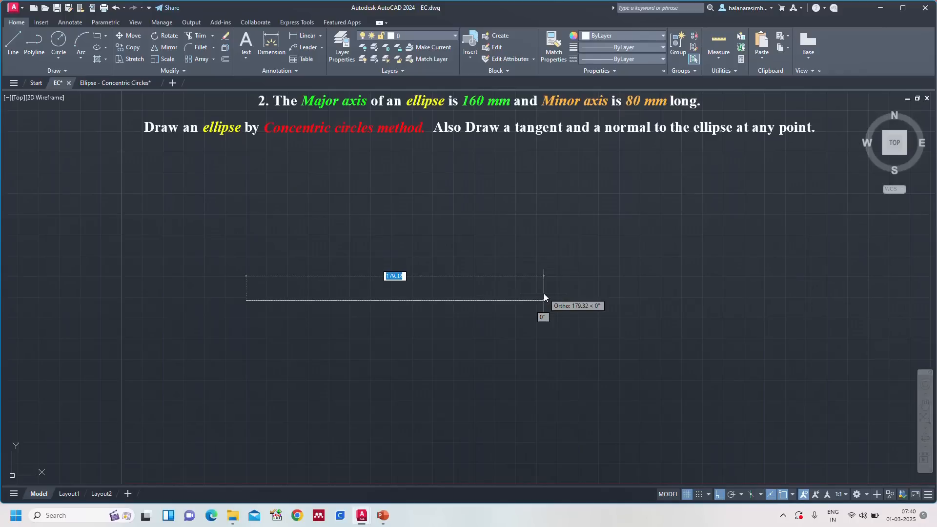
type("160")
key("Return")
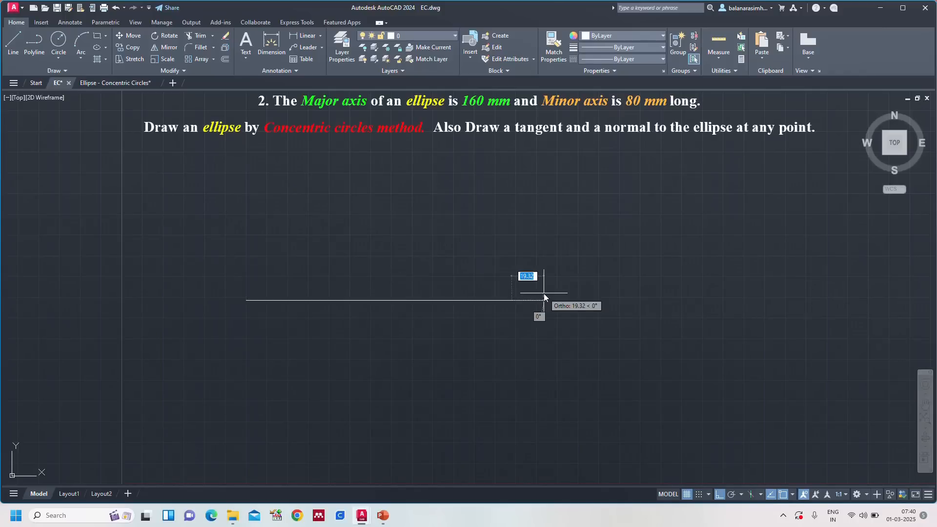
key("Return")
key("Return")
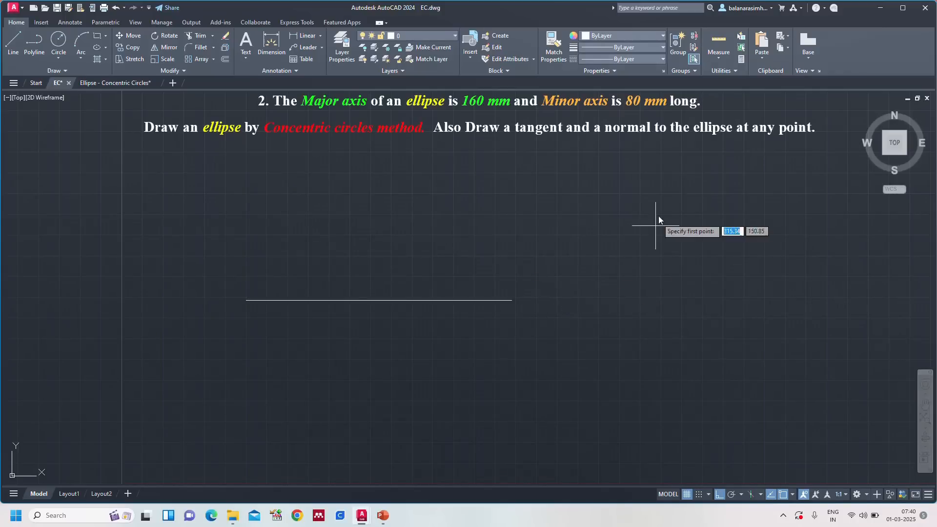
Step: Draw a vertical 80 mm line beside the major axis to serve as the minor axis
left_click(619, 195)
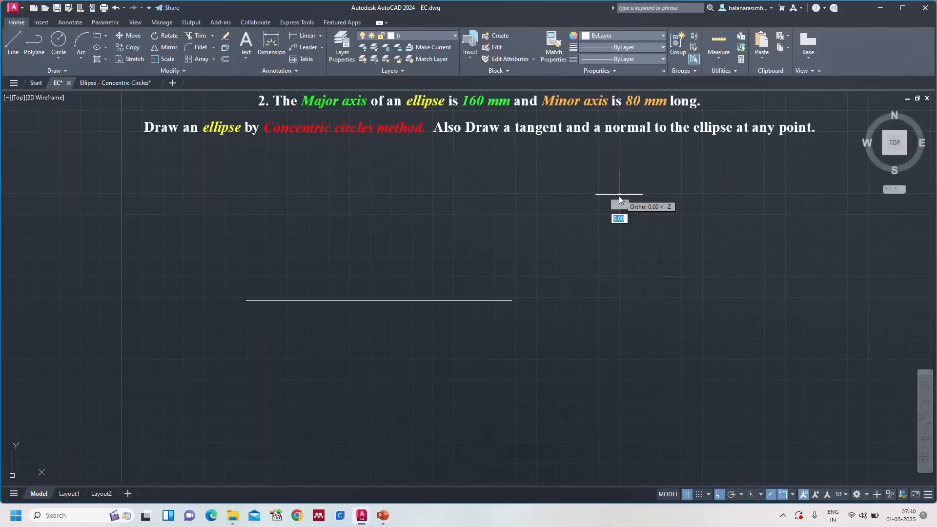
left_click(634, 350)
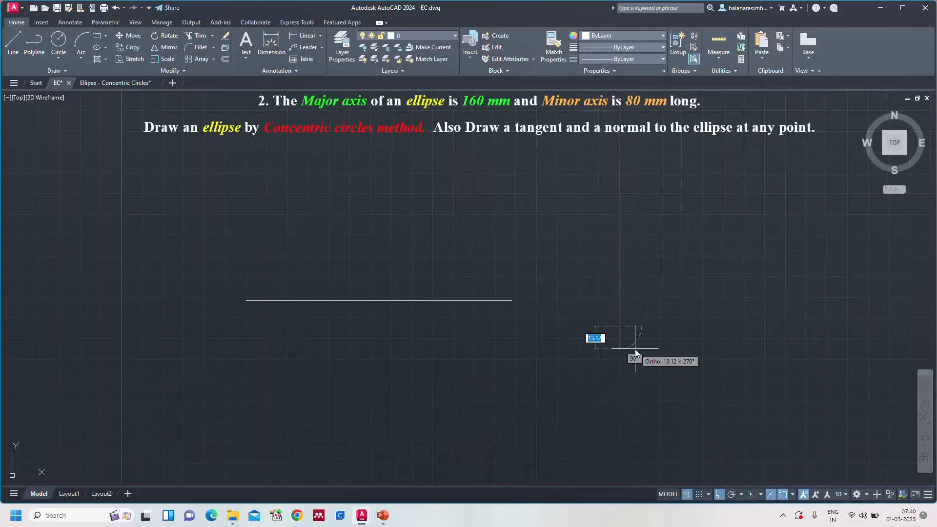
key("Escape")
Step: Move the vertical minor axis by its midpoint onto the midpoint of the horizontal major axis
left_click(498, 301)
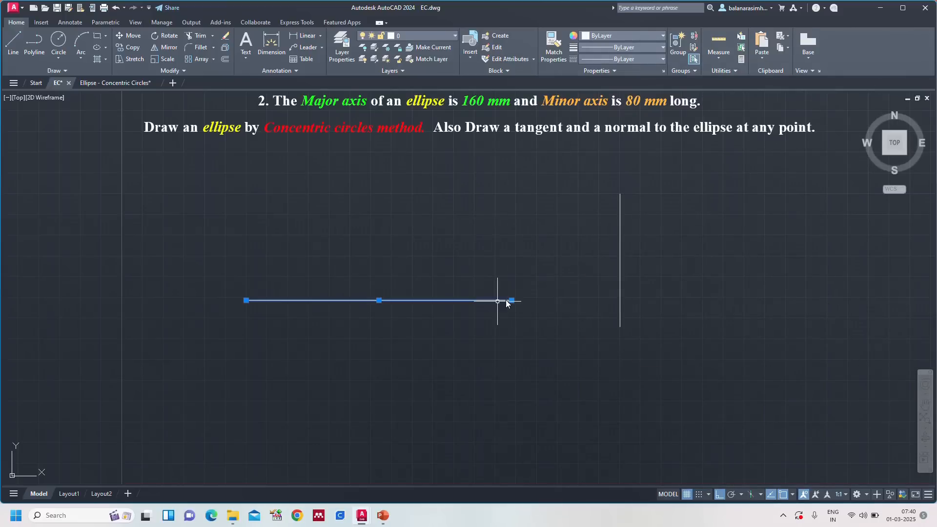
left_click(620, 249)
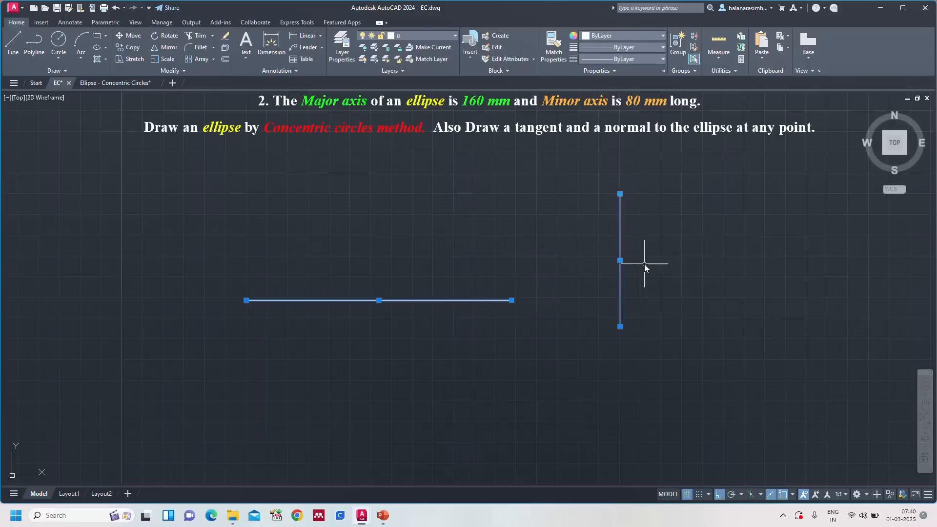
left_click(620, 260)
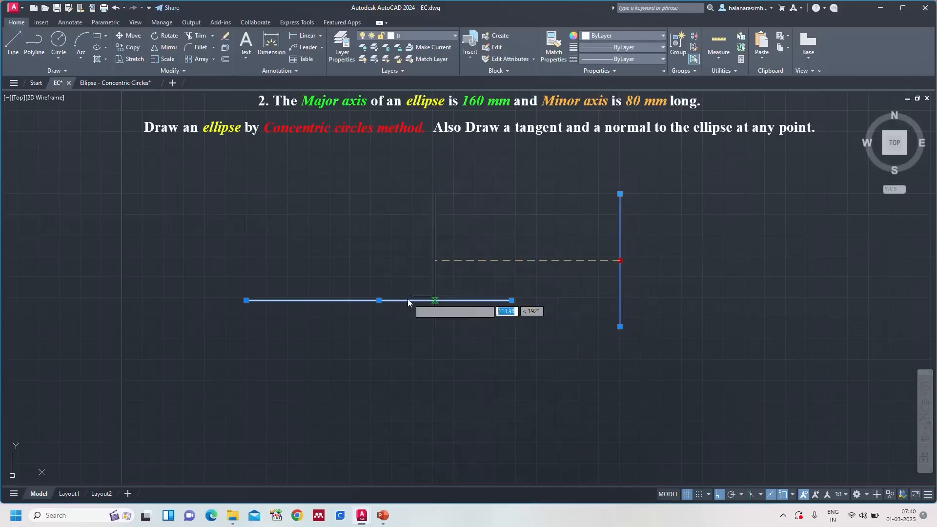
left_click(379, 301)
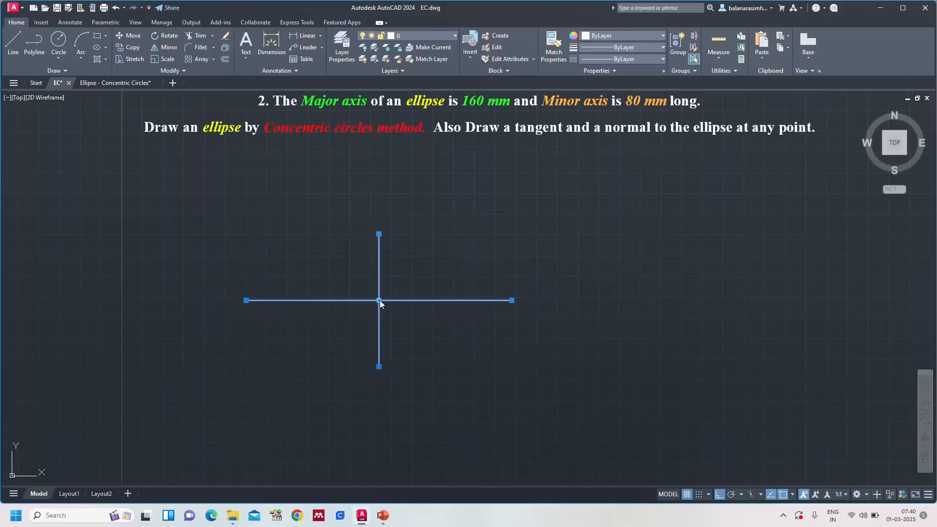
key("Escape")
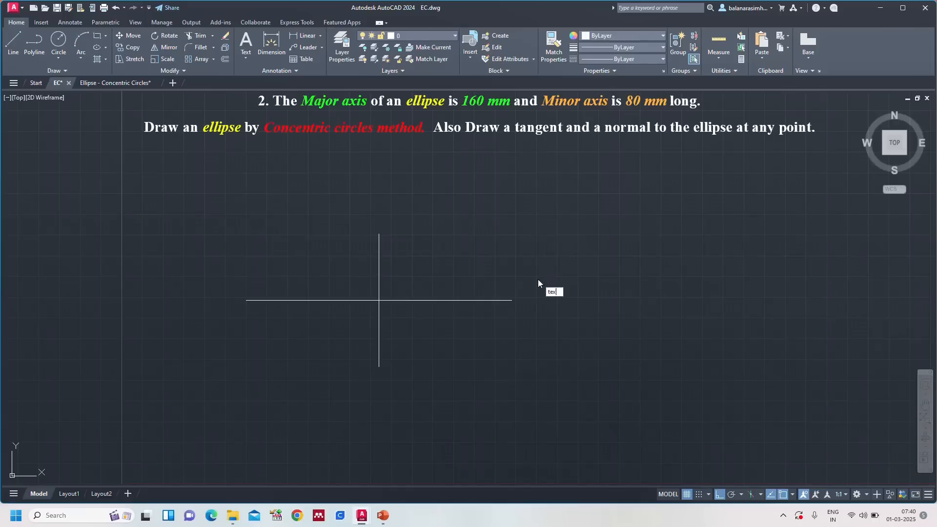
key("Return")
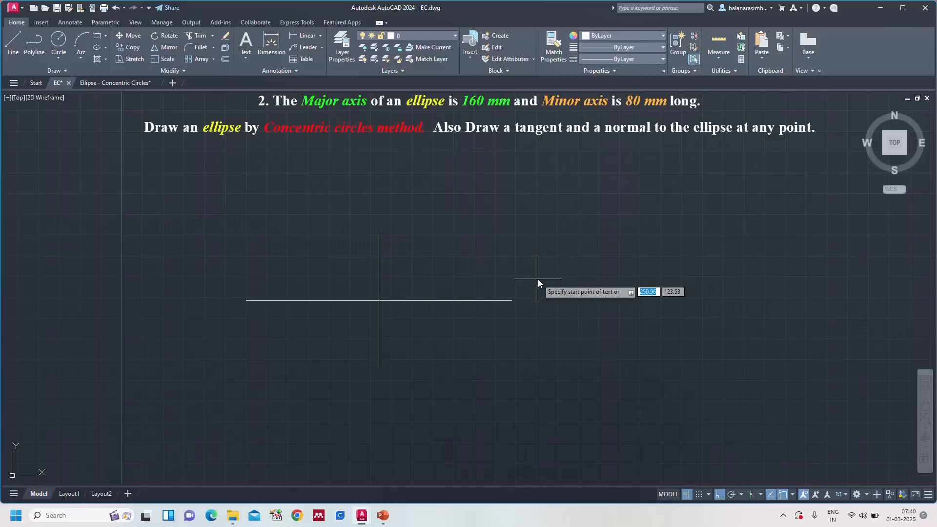
left_click(221, 300)
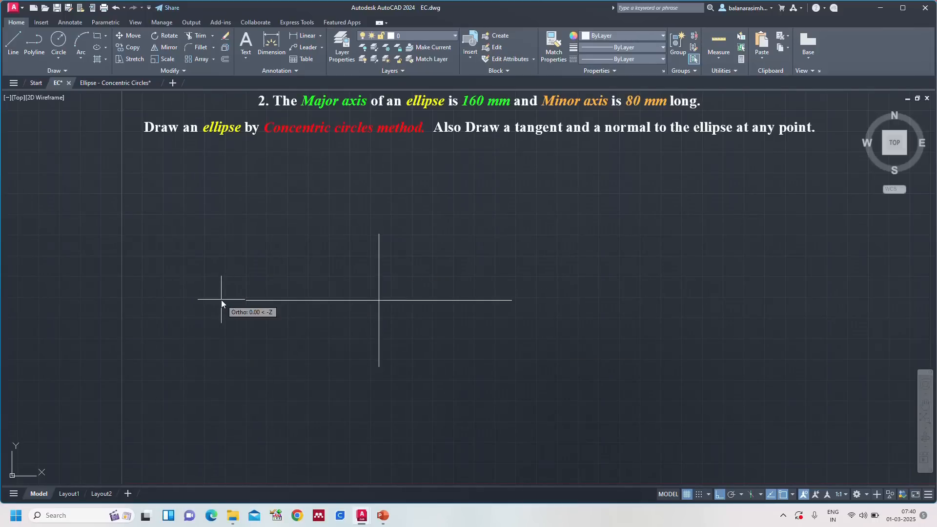
key("Escape")
Step: Display the command line using the COMMANDLINE command
type("command")
key("Return")
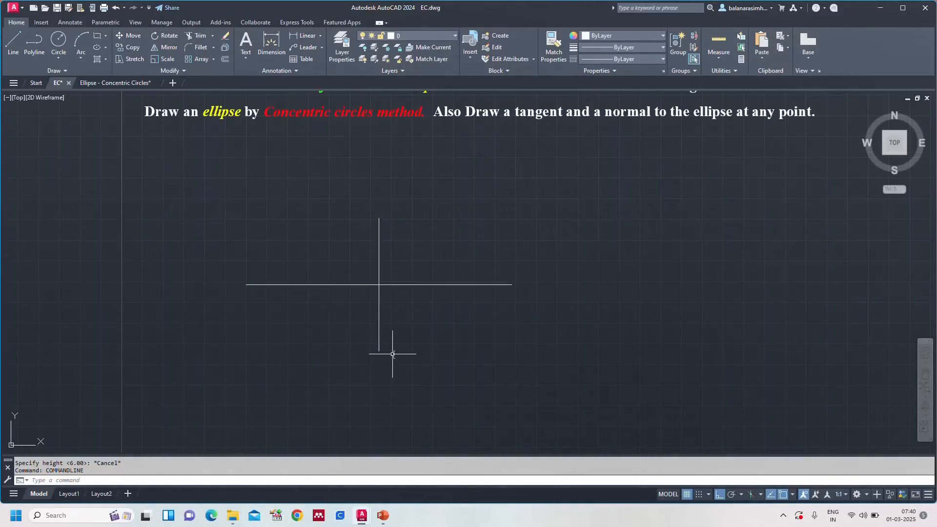
key("Escape")
type("ST")
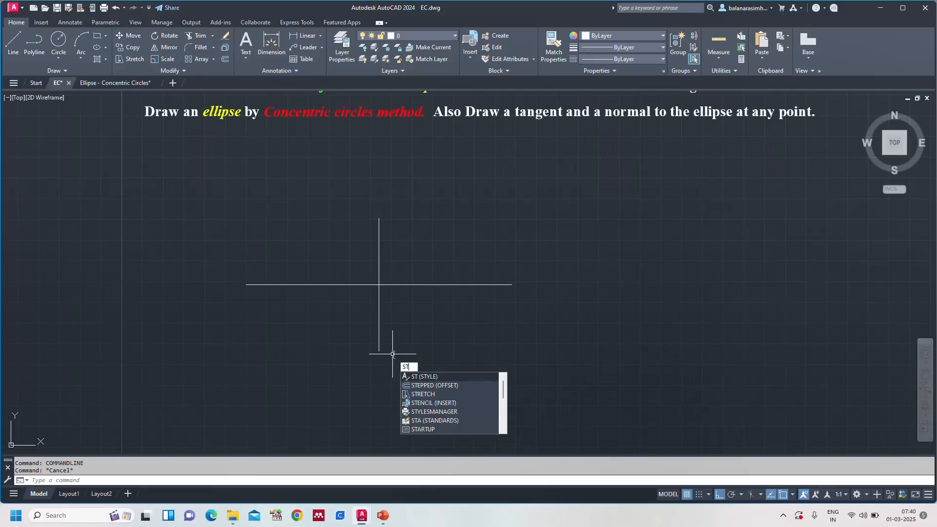
key("BackSpace")
key("BackSpace")
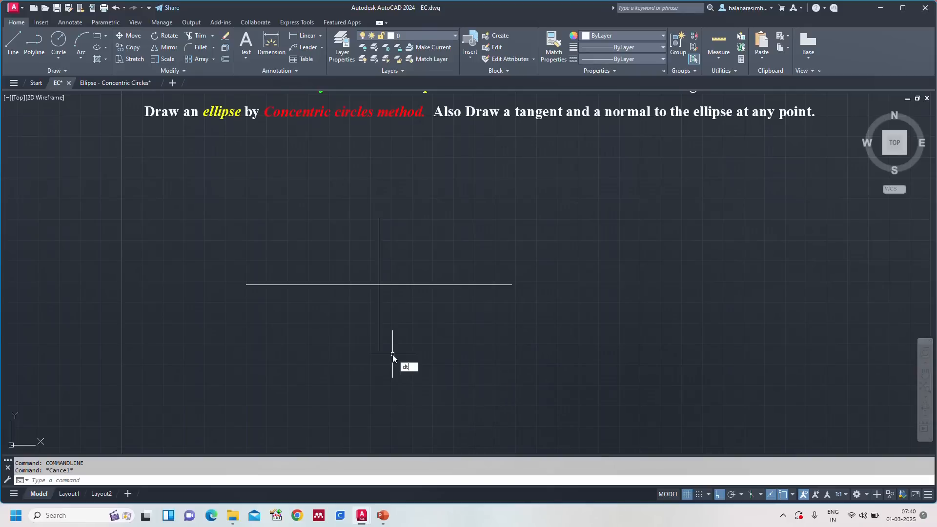
Step: Label the major axis ends A and B and the minor axis ends C and D with single-line text, height 6, rotation 0
key("Return")
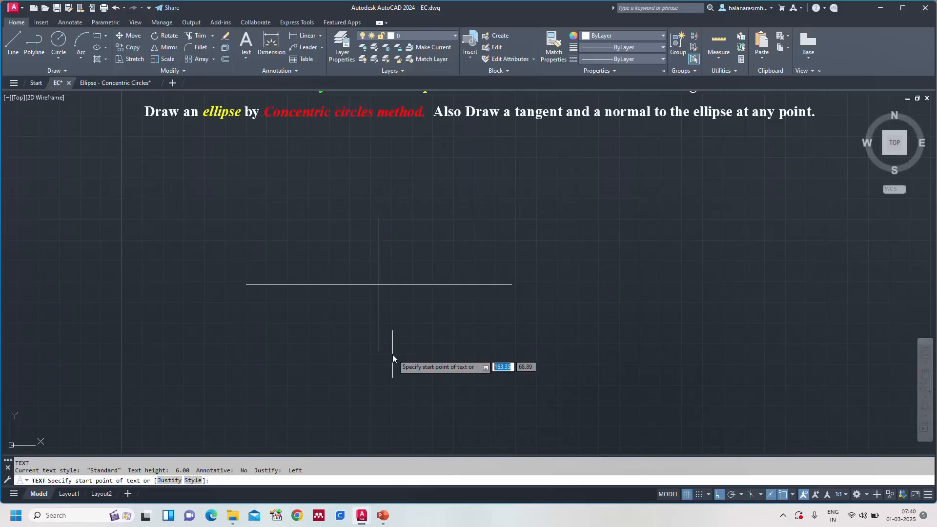
left_click(229, 283)
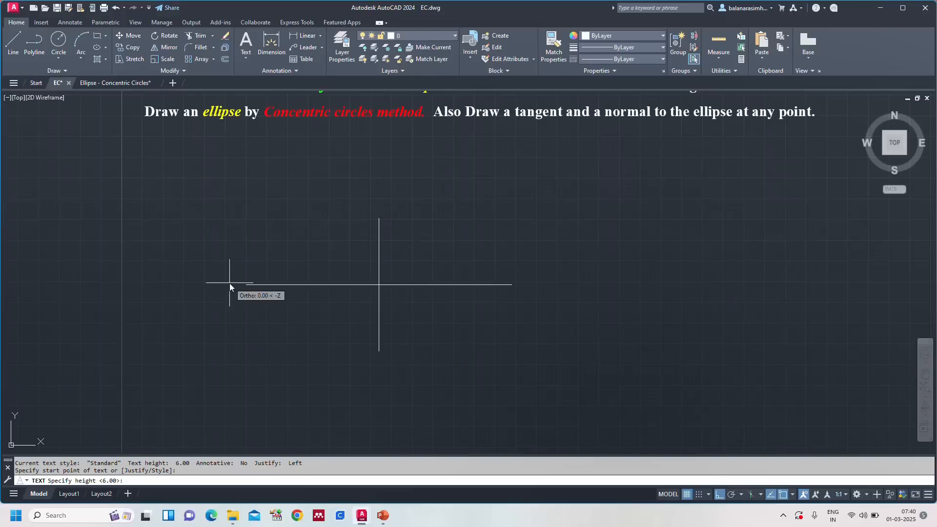
key("Return")
key("Return")
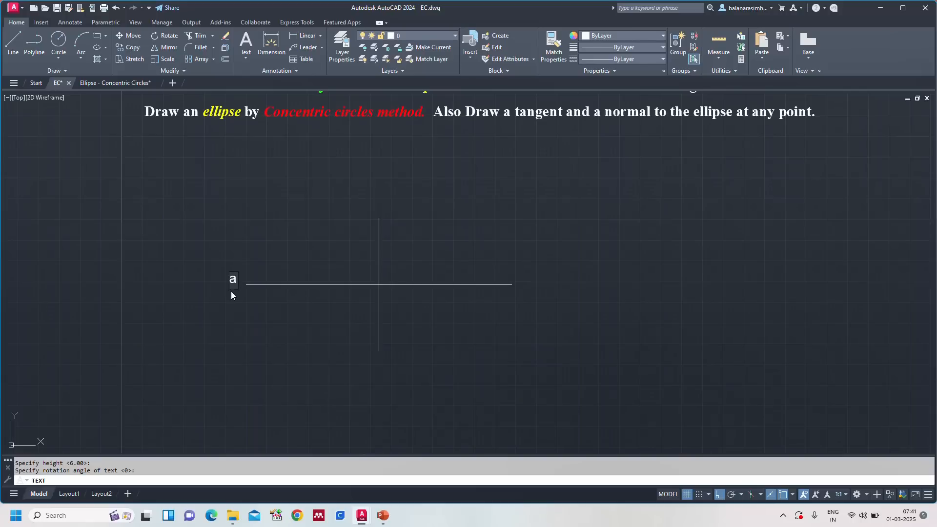
type("A")
type("B")
left_click(377, 206)
type("C")
left_click(376, 369)
type("D")
left_click(575, 364)
key("Escape")
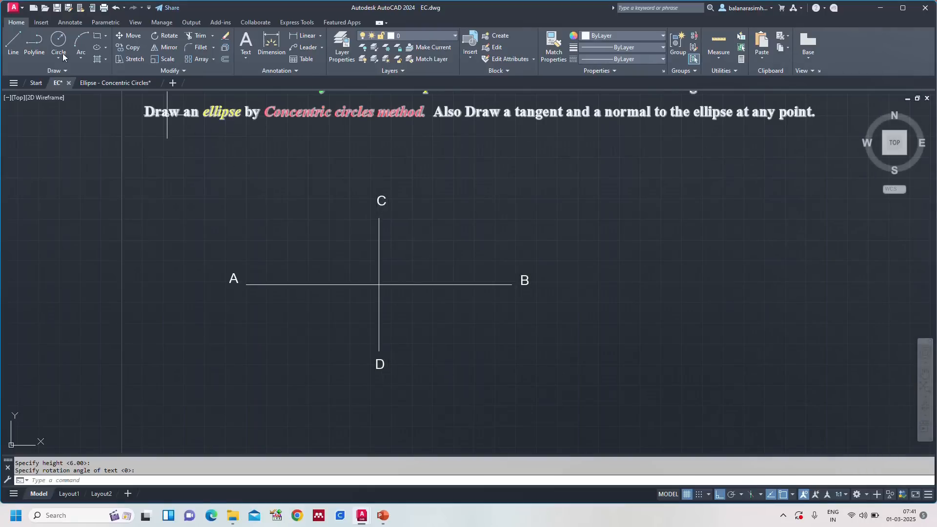
Step: Draw the major auxiliary circle centred at the intersection of the axes, with its 80 mm radius reaching end B
left_click(98, 84)
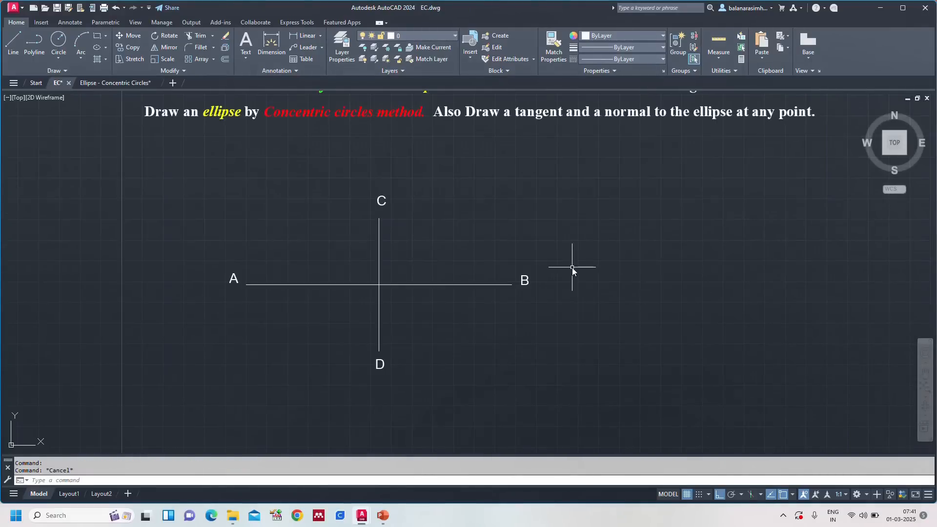
type("c")
key("Return")
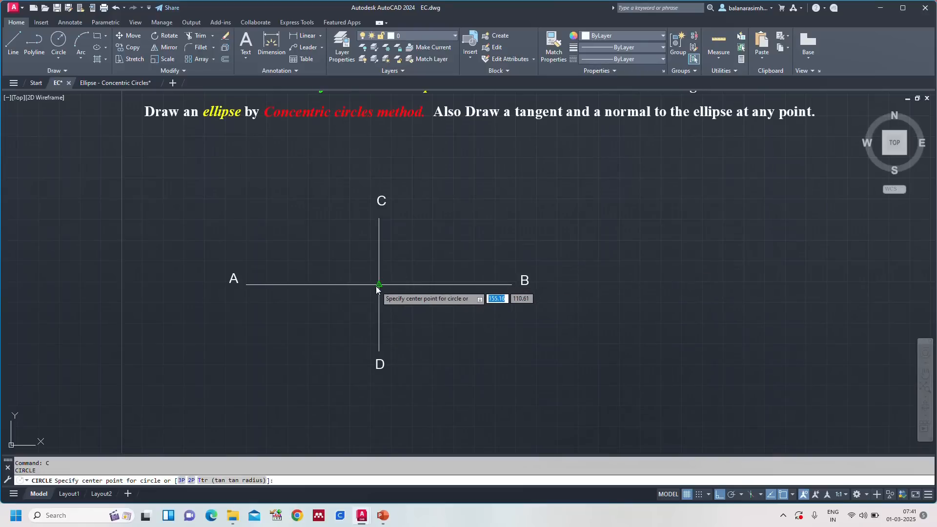
left_click(379, 284)
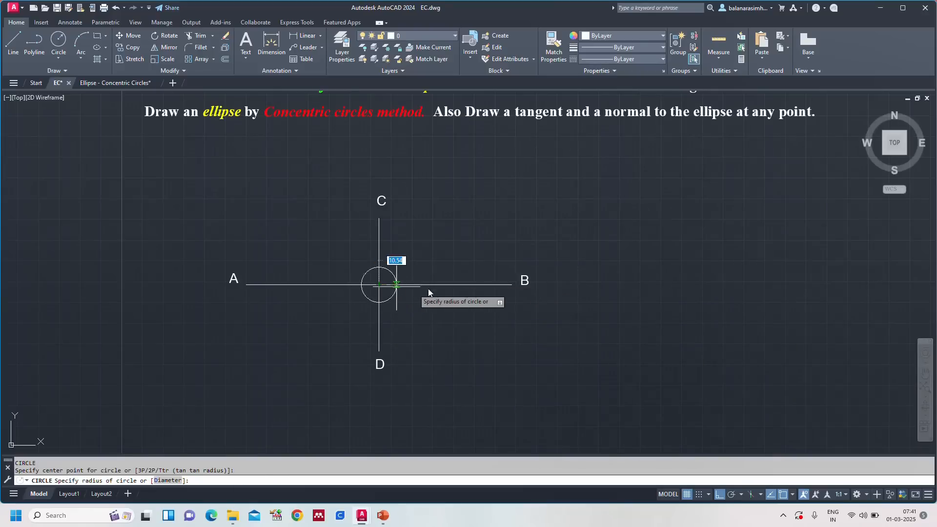
left_click(511, 284)
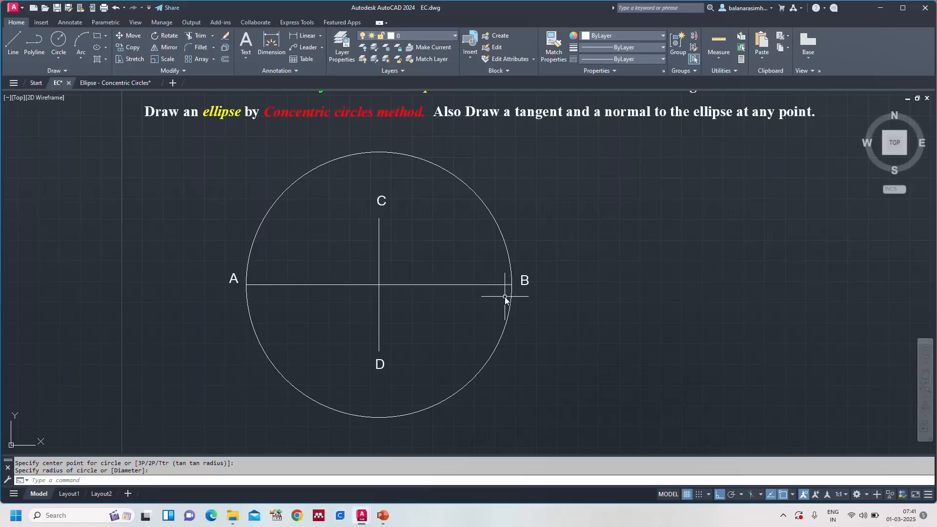
Step: Draw the minor auxiliary circle centred at the intersection of the axes, with its radius reaching end C of the minor axis
type("c")
key("Return")
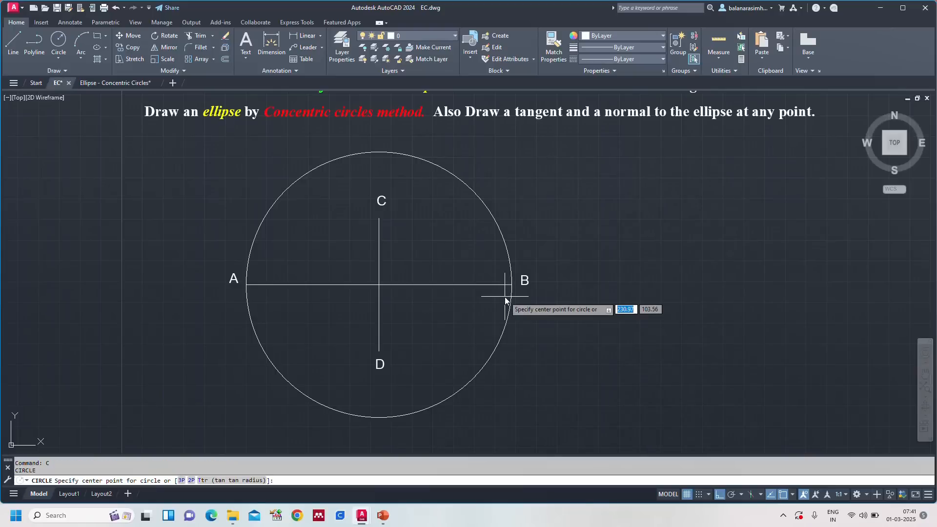
left_click(380, 284)
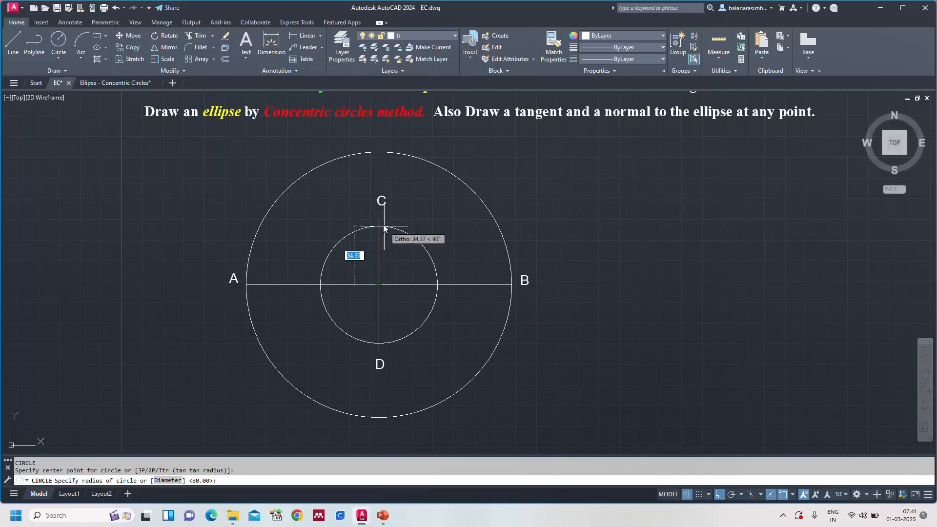
key("Escape")
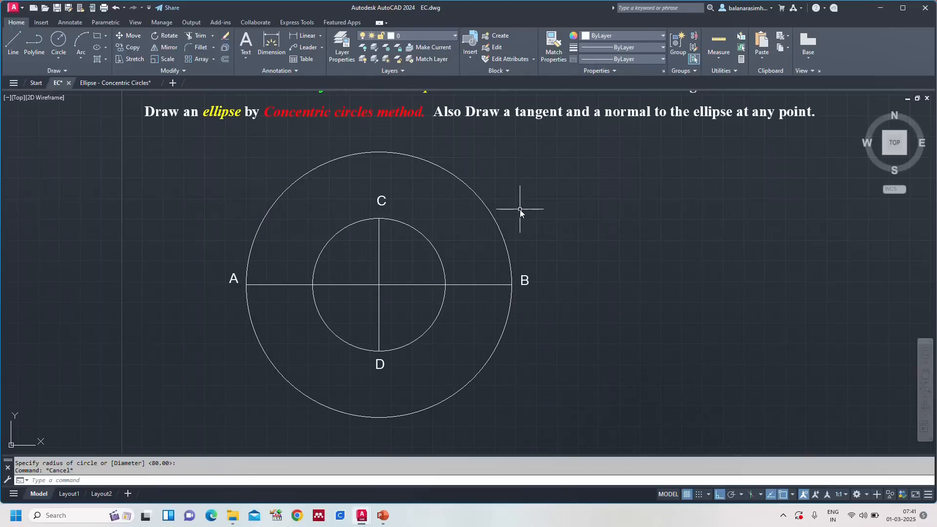
Step: Label the centre of the circles O with single-line text, keeping height 6 and rotation 0
type("div")
key("Return")
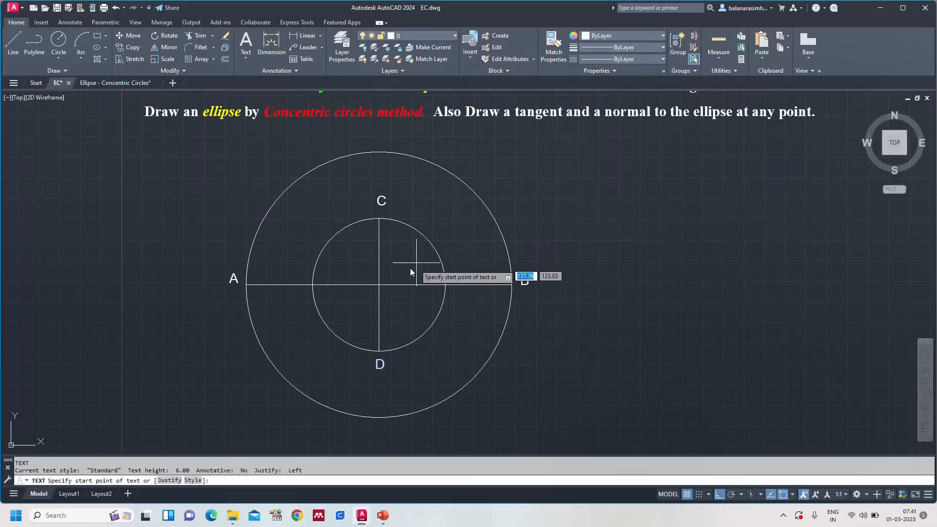
left_click(390, 271)
key("Return")
key("Return")
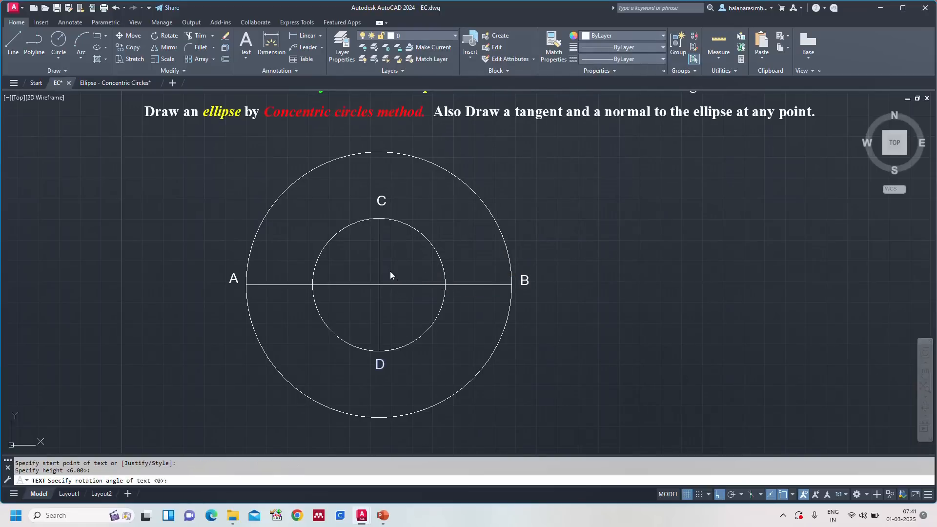
type("O")
key("Return")
key("Return")
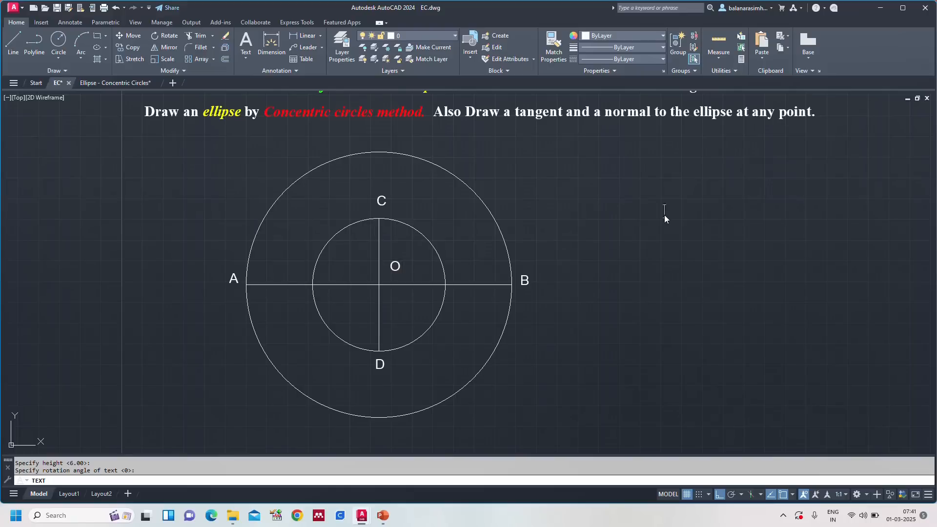
Step: Turn Ortho off and move the label O closer to the intersection of the axes
left_click(390, 270)
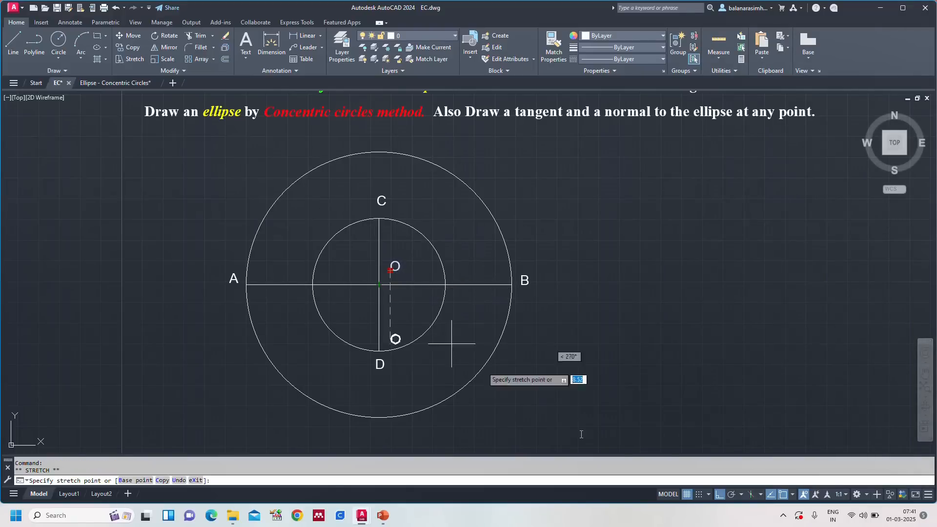
left_click(719, 494)
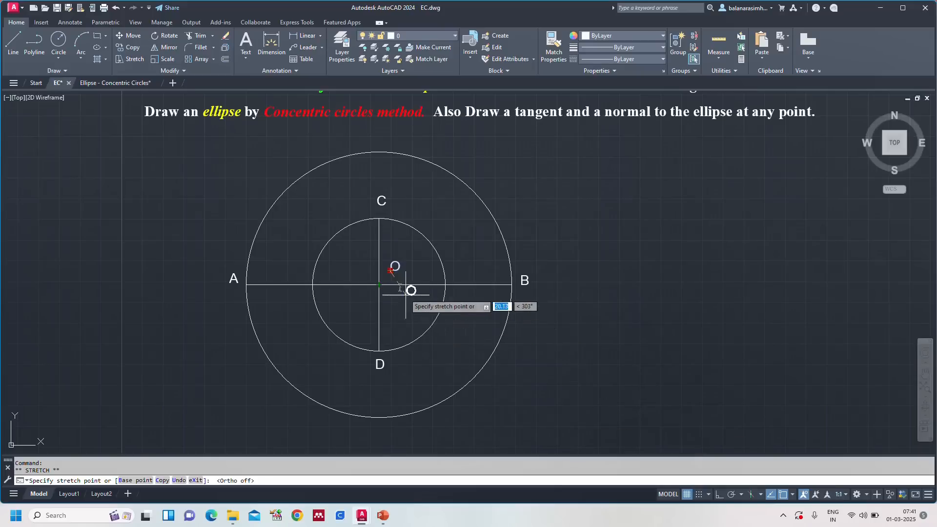
left_click(385, 279)
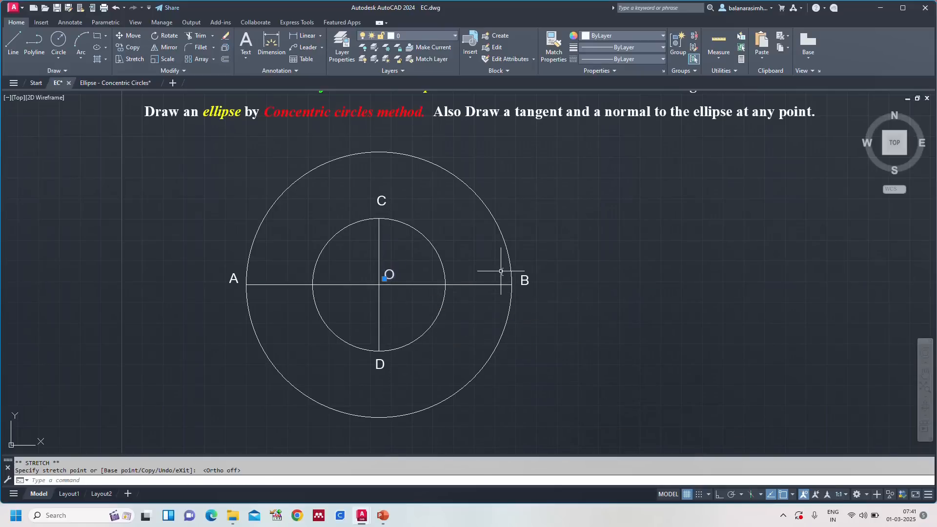
key("Escape")
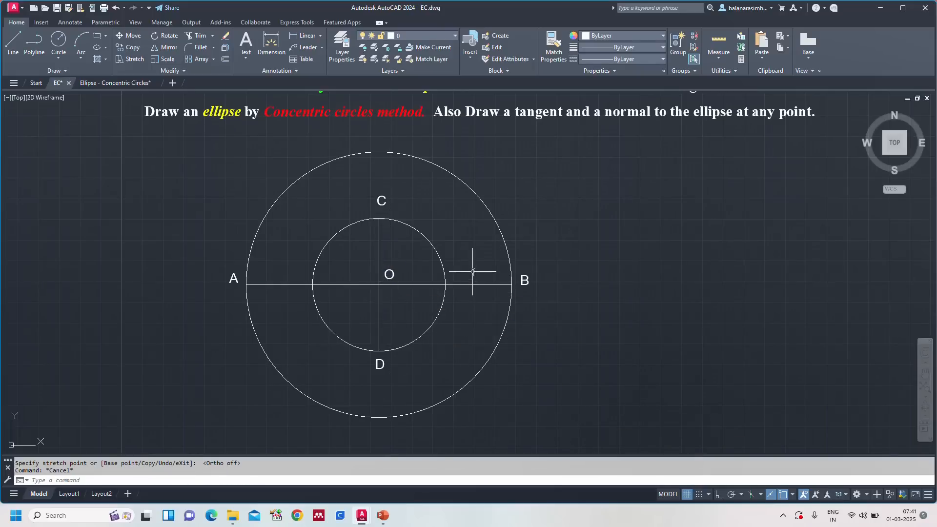
Step: Check the written construction steps in the Ellipse - Concentric Circles drawing and divide the major auxiliary circle in EC into 8 equal segments
type("z")
key("Return")
type("a")
key("Return")
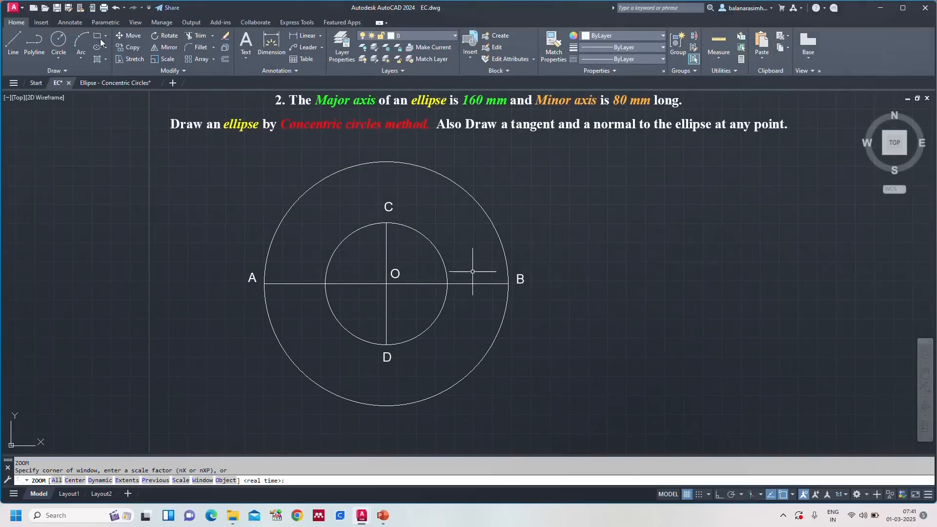
left_click(105, 84)
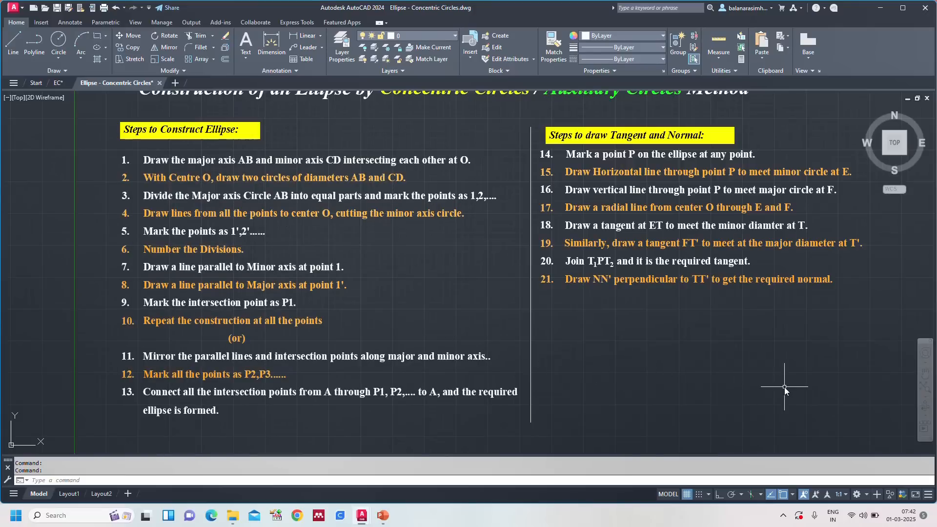
left_click(58, 84)
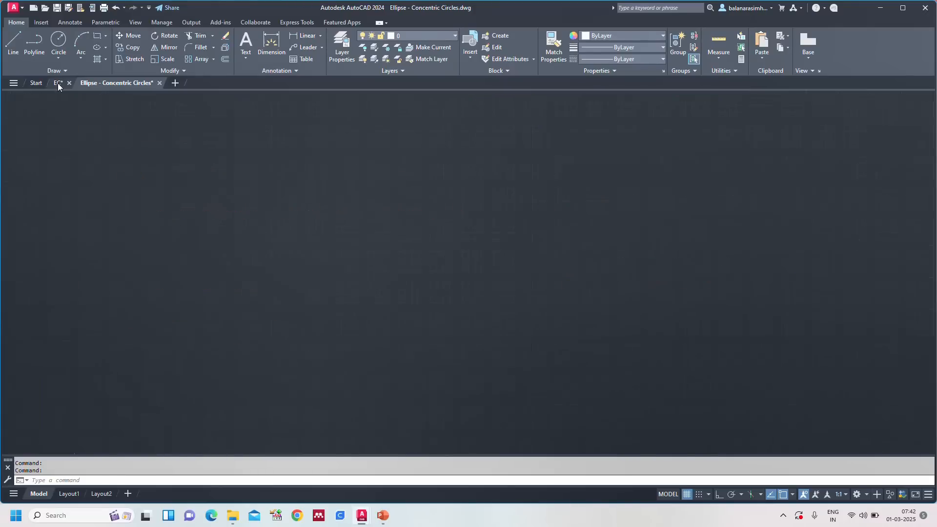
key("Escape")
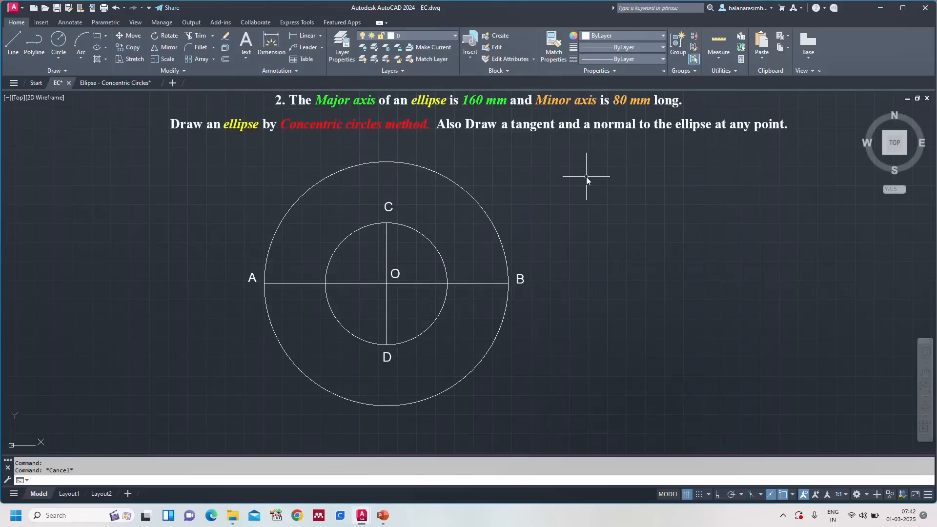
type("DIV")
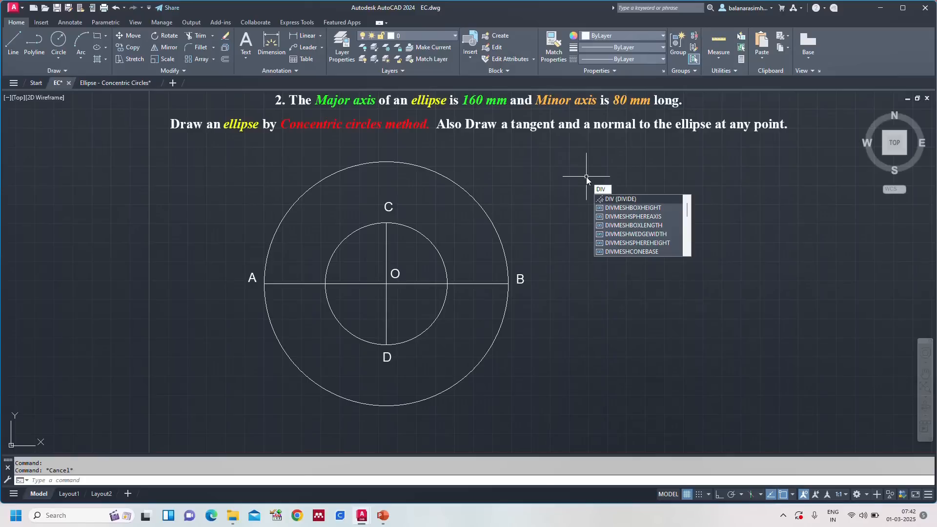
key("Return")
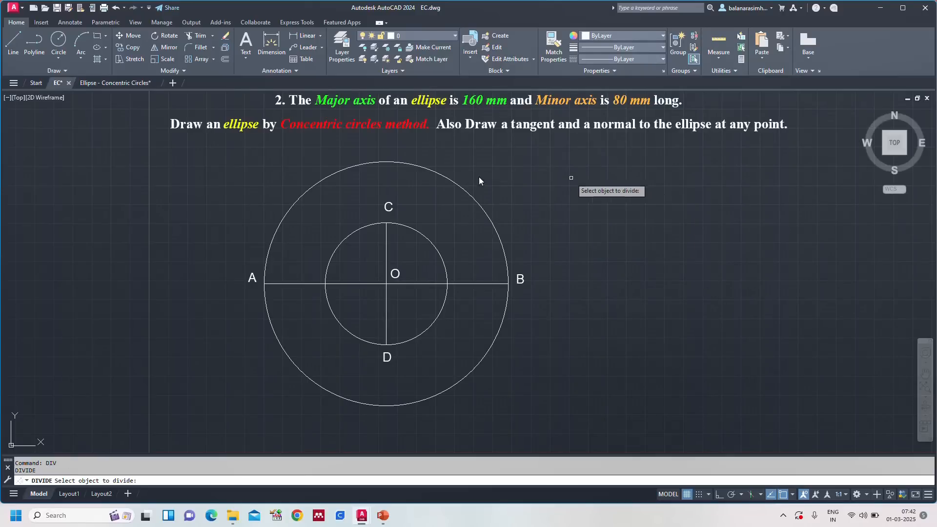
left_click(426, 169)
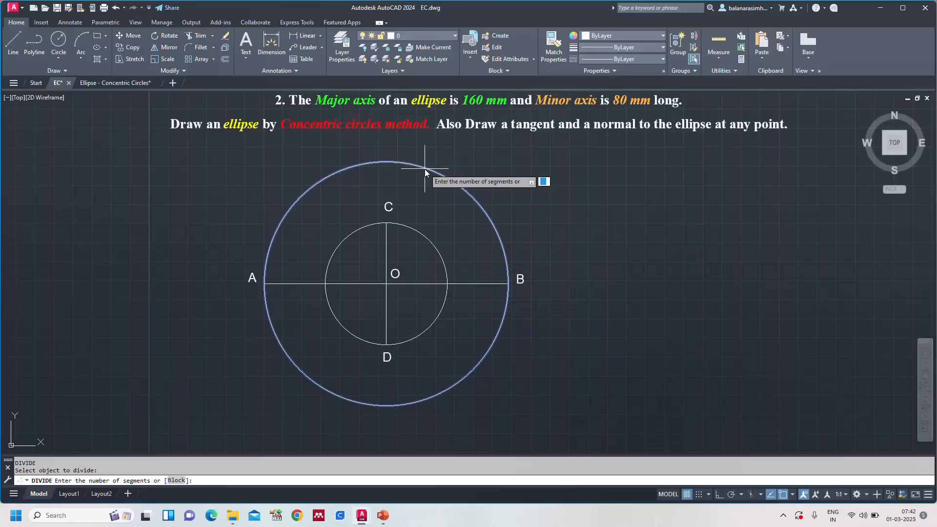
type("8")
key("Return")
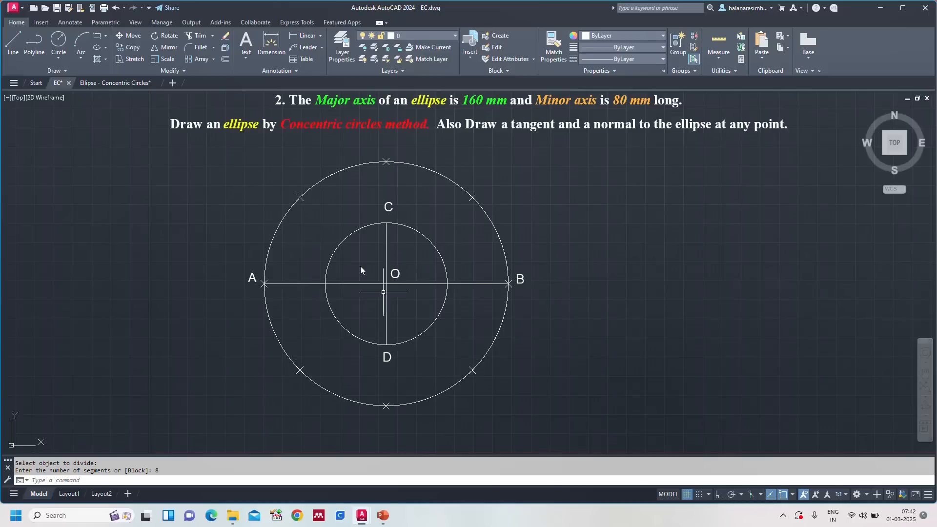
Step: Number the division points on the major circle 1 to 8 clockwise from the upper-left one, using single-line text of height 4 and rotation 0
left_click(101, 84)
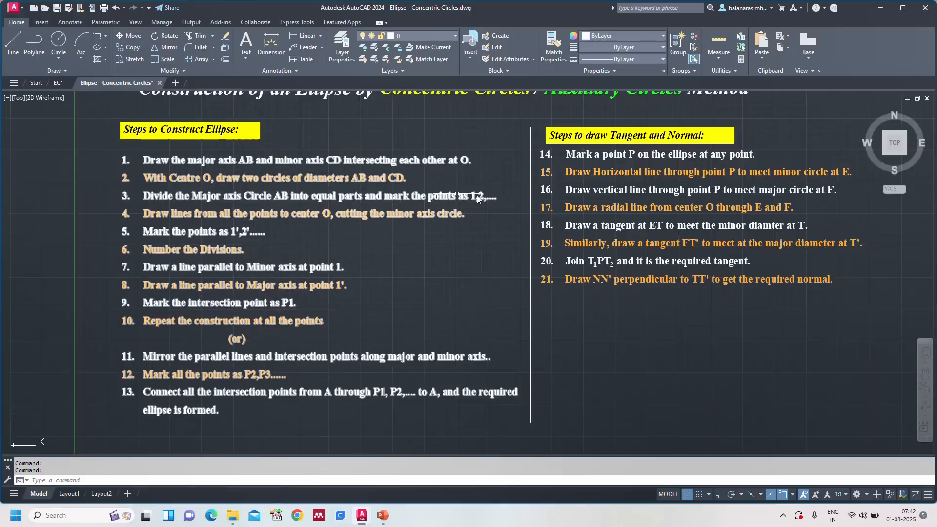
left_click(62, 81)
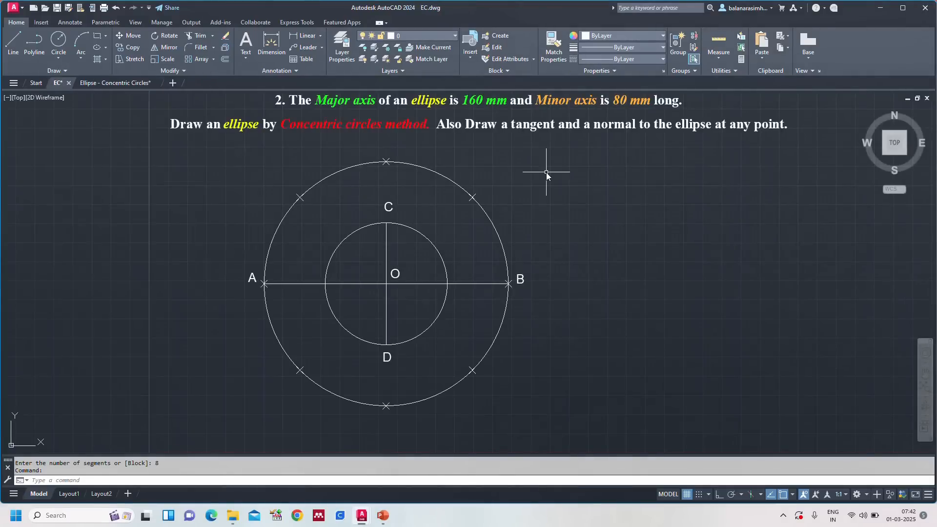
key("Escape")
type("dt")
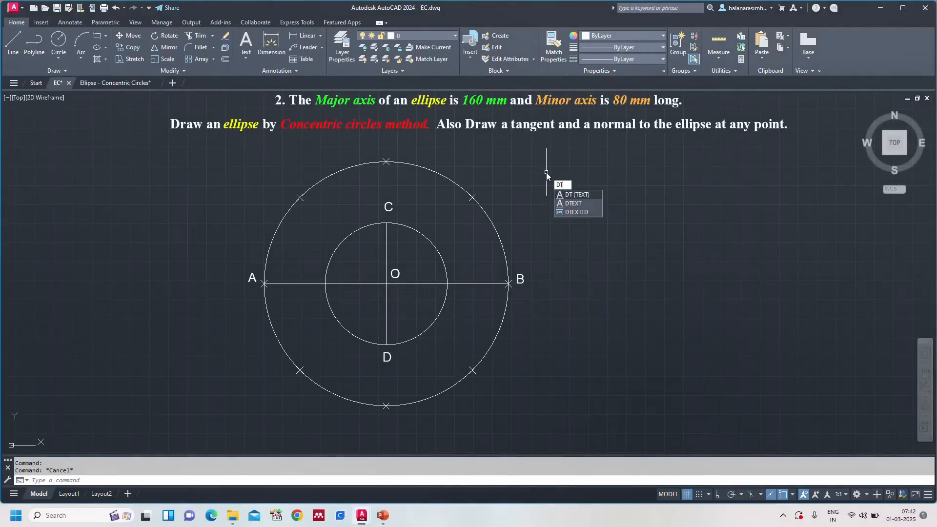
key("Return")
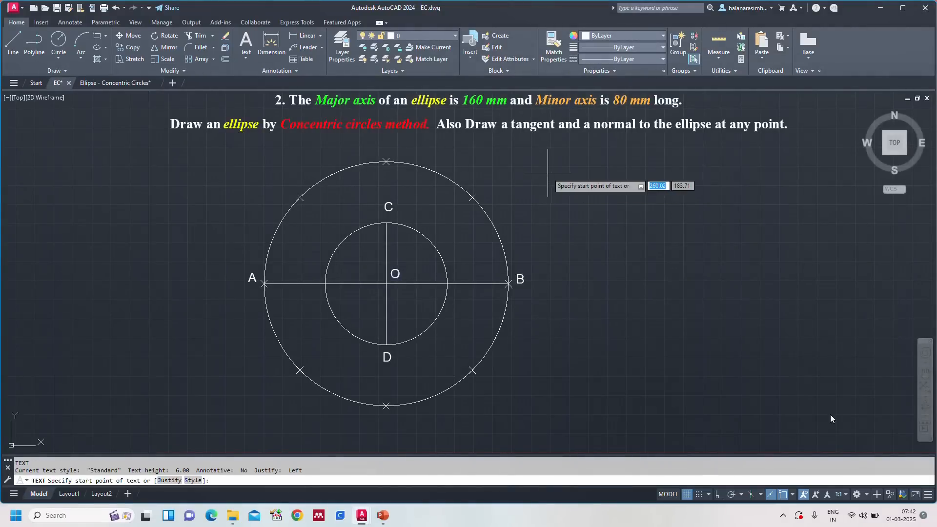
left_click(284, 186)
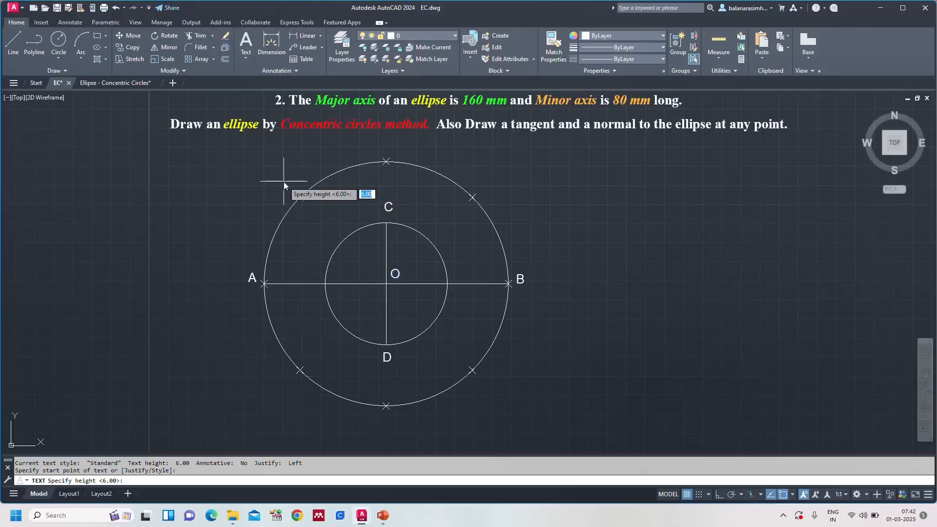
type("4")
key("Return")
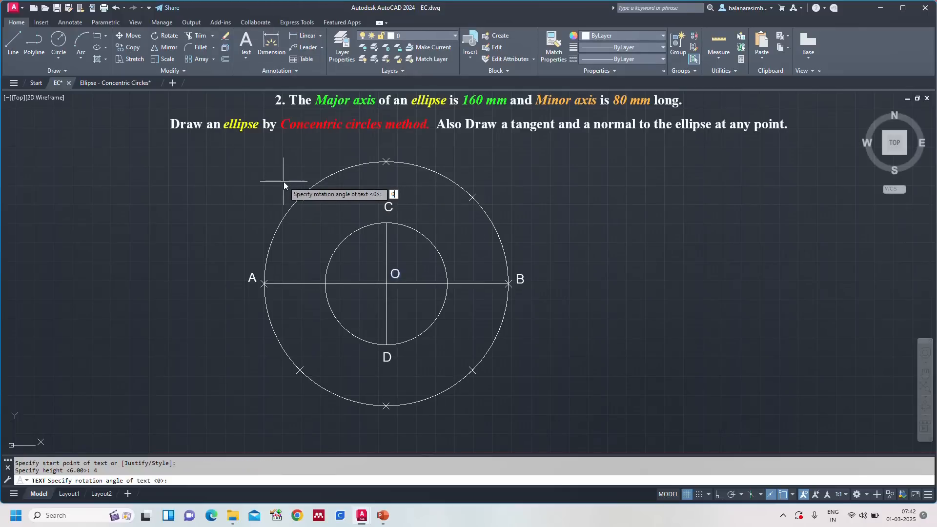
type("0")
key("Return")
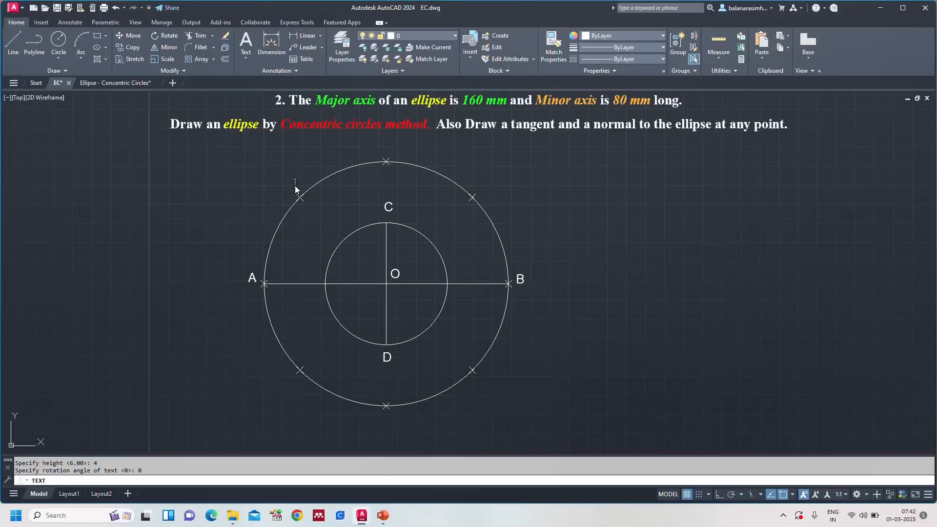
type("1")
left_click(391, 147)
type("3")
left_click(519, 294)
left_click(476, 385)
left_click(385, 424)
type("7")
left_click(251, 298)
key("Escape")
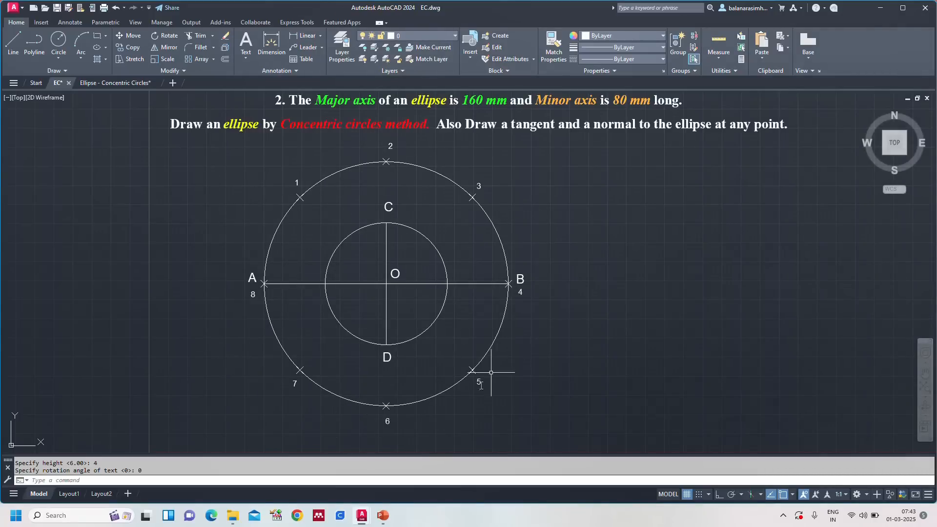
Step: Following the written construction steps, draw lines from division point 1 to centre O and from point 2 to minor axis end C
left_click(101, 84)
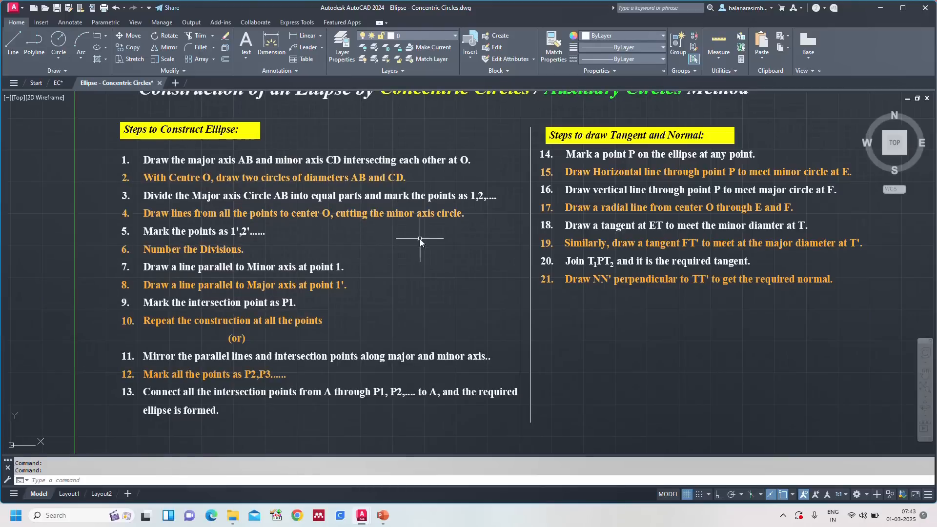
left_click(58, 83)
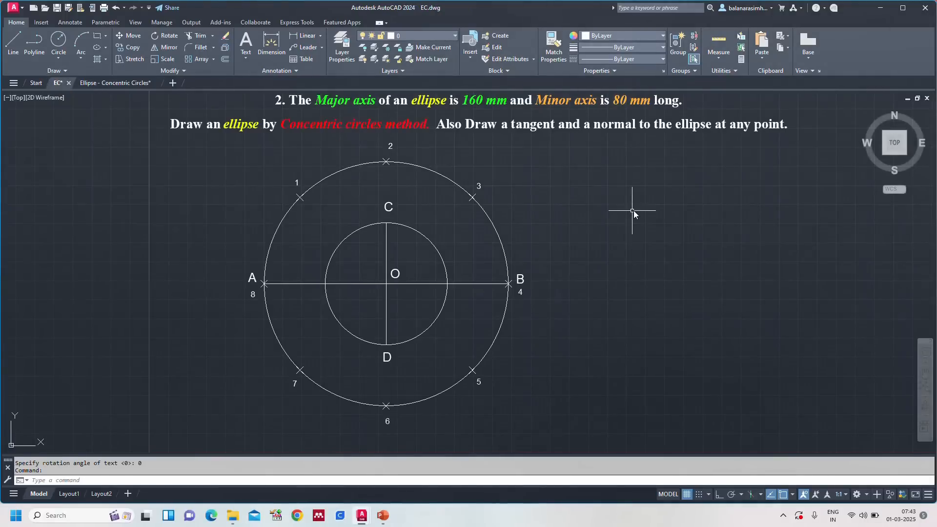
type("l")
key("Return")
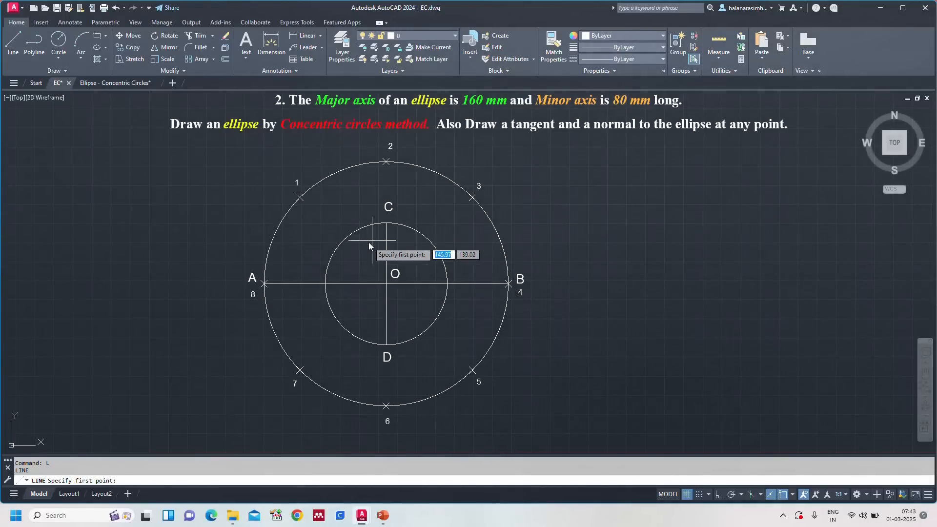
left_click(299, 197)
left_click(386, 283)
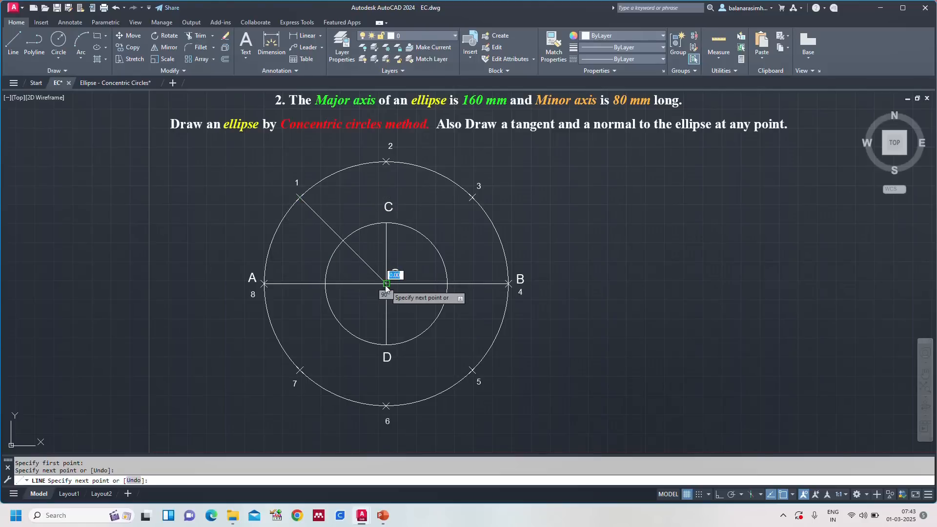
key("Return")
key("Return")
left_click(386, 162)
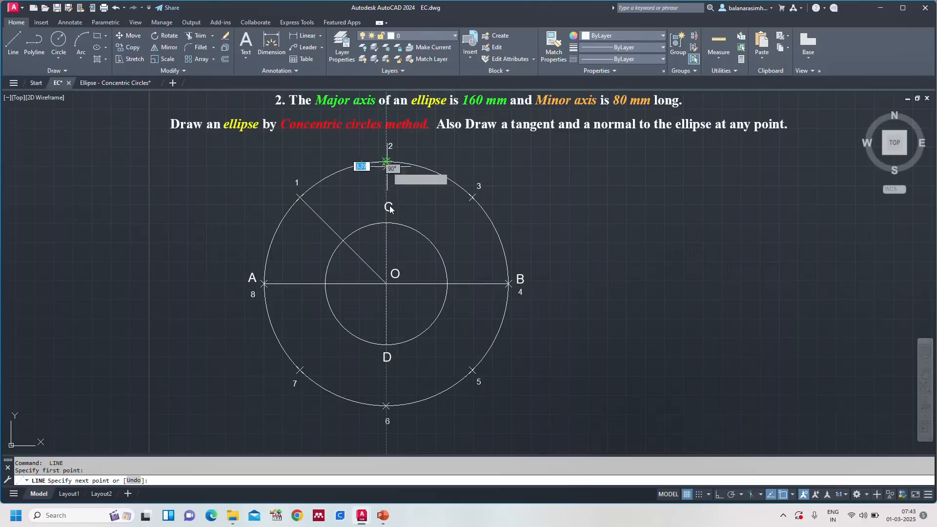
left_click(386, 224)
key("Return")
key("Return")
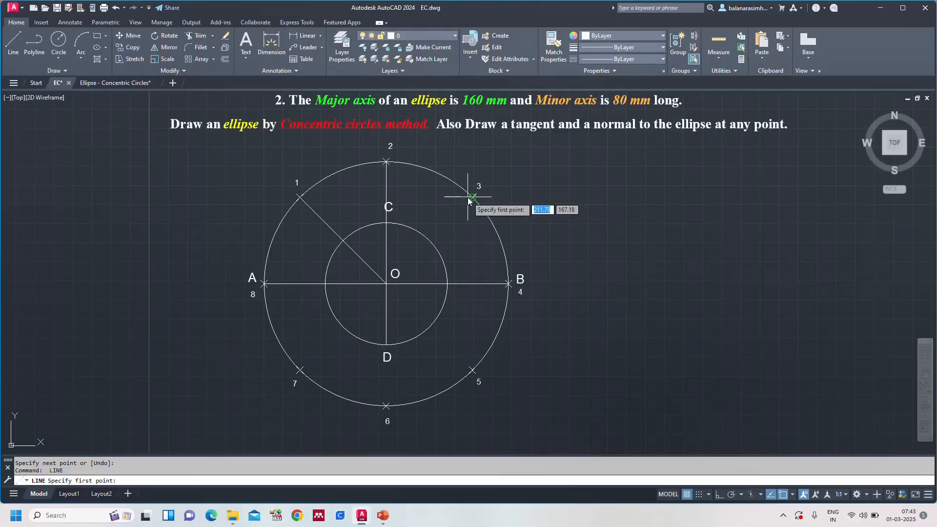
Step: Draw radial lines from division points 3 and 5 on the major circle to centre O
left_click(473, 197)
left_click(386, 284)
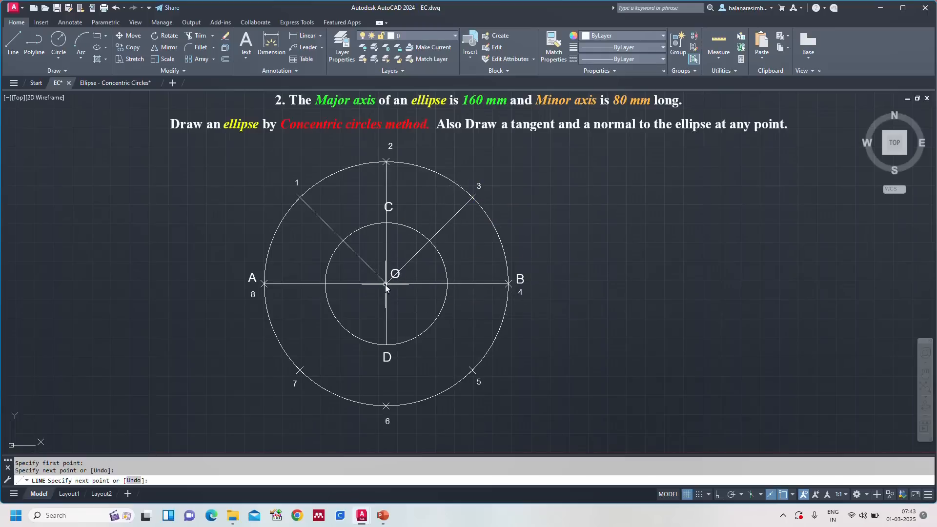
key("Return")
key("Return")
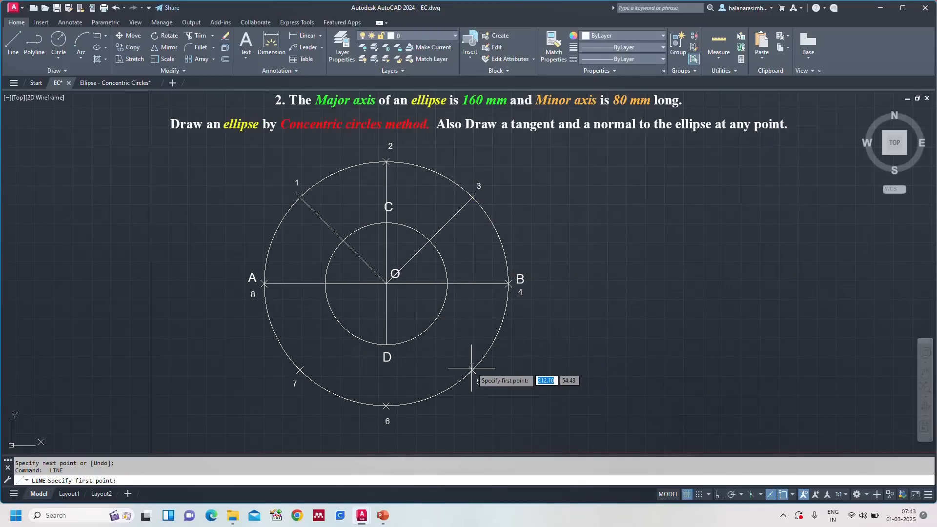
left_click(472, 367)
left_click(385, 284)
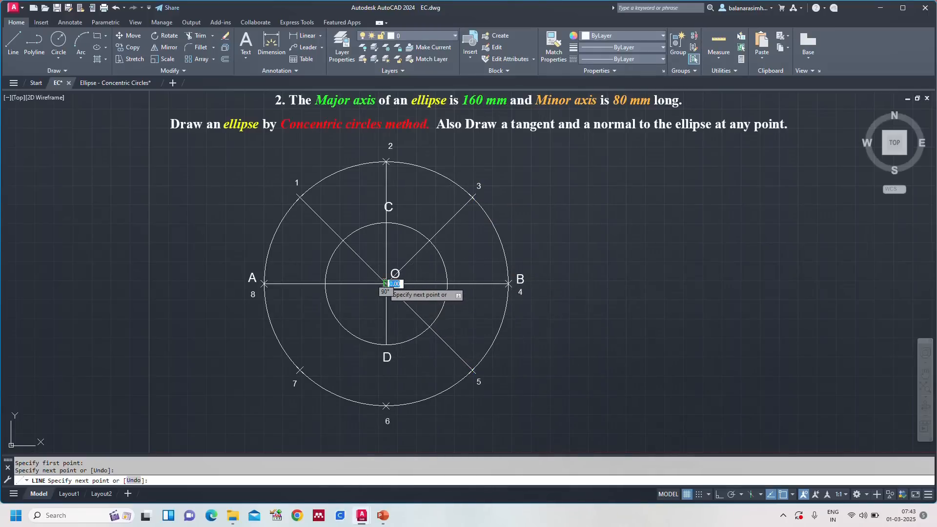
Step: Draw lines from division point 6 to minor axis end D and from point 7 to centre O
key("Return")
key("Return")
left_click(386, 406)
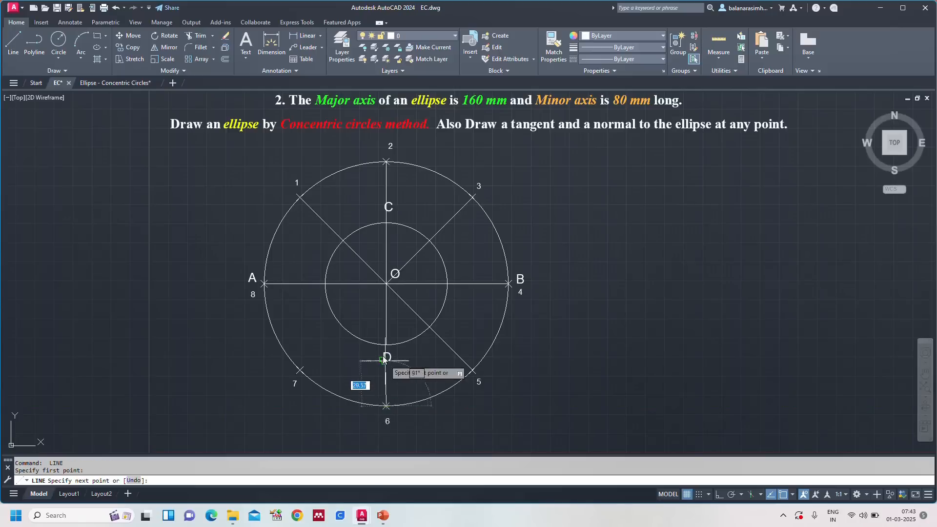
left_click(384, 360)
key("Return")
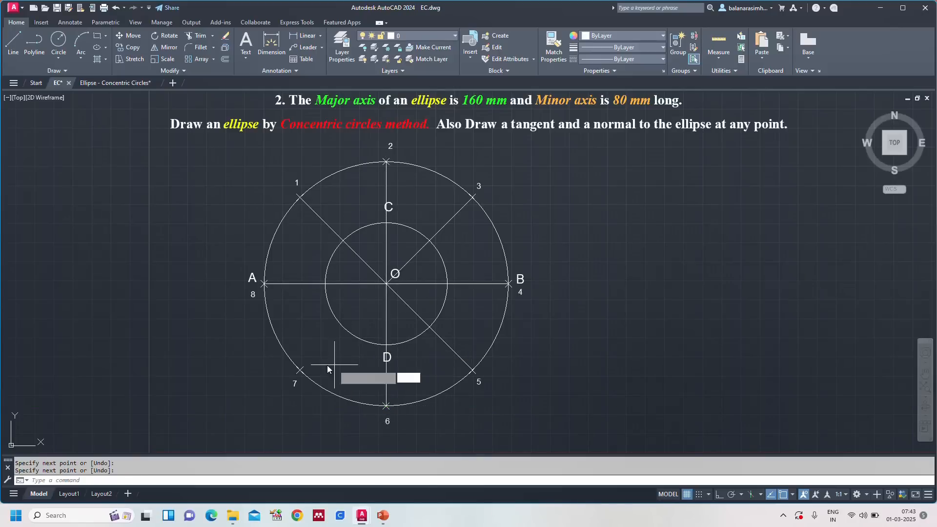
key("Return")
left_click(300, 369)
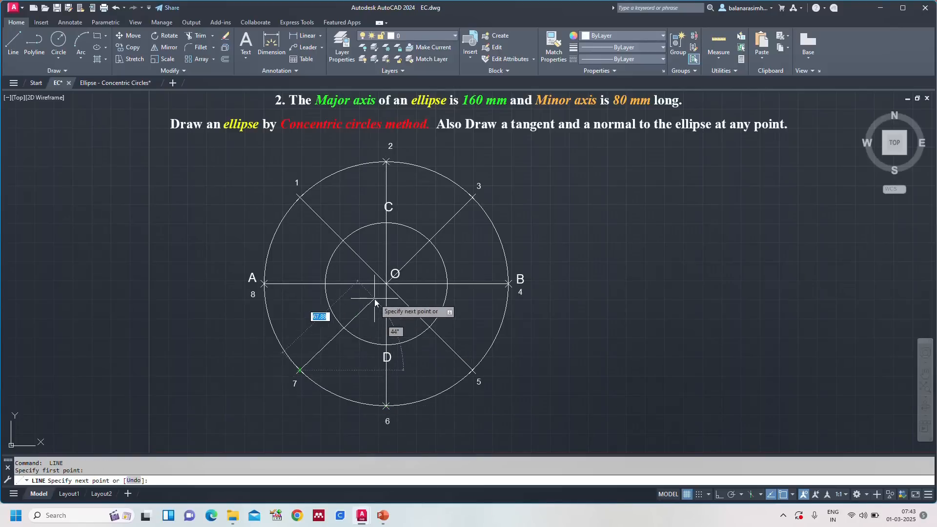
left_click(386, 284)
key("Return")
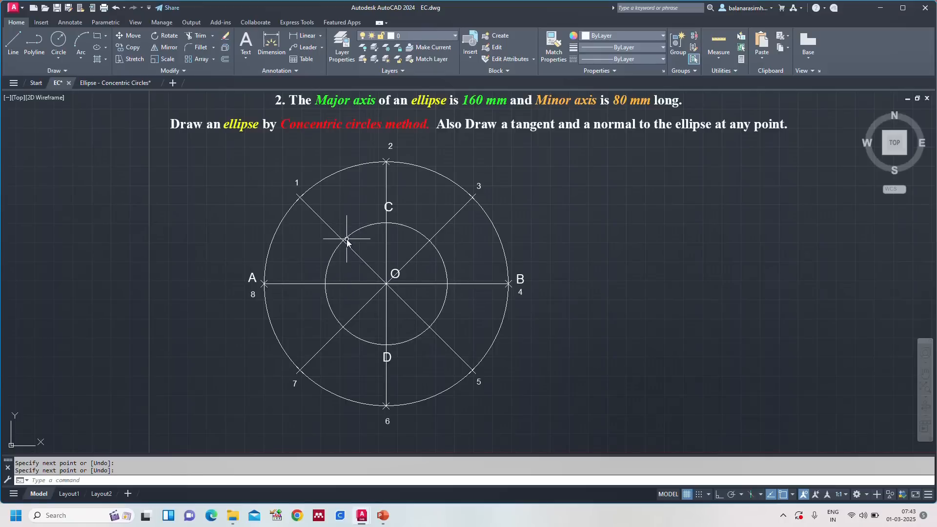
Step: Label the radial line intersections on the minor circle 1' to 8' clockwise, using single-line text of height 4 and rotation 0
type("Dt")
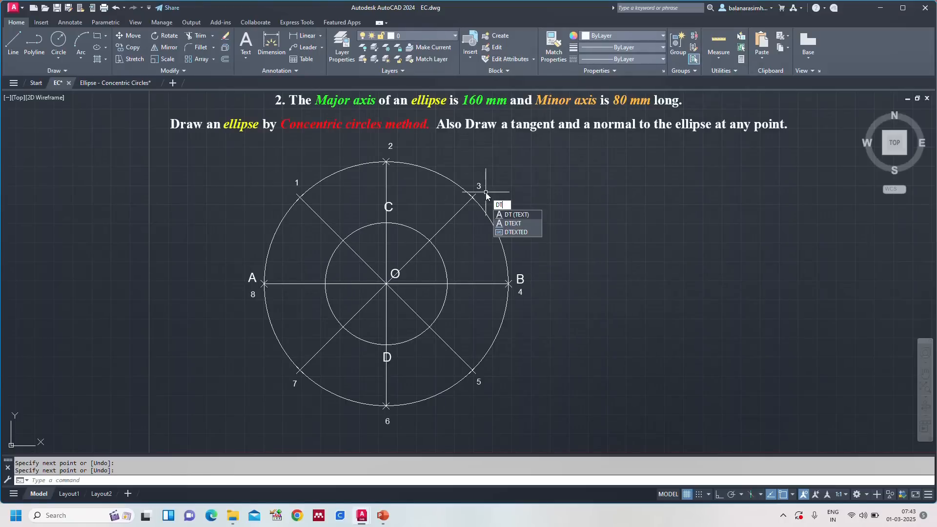
key("Return")
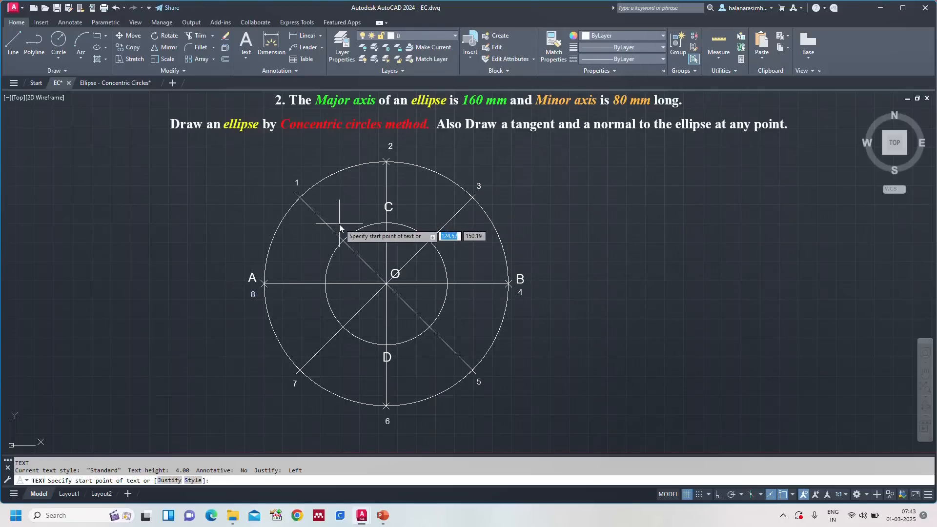
left_click(329, 245)
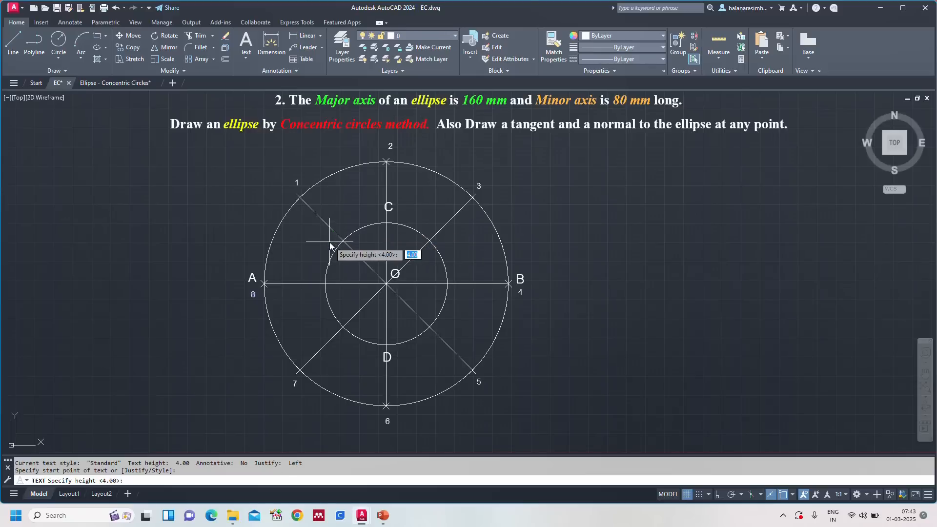
key("Return")
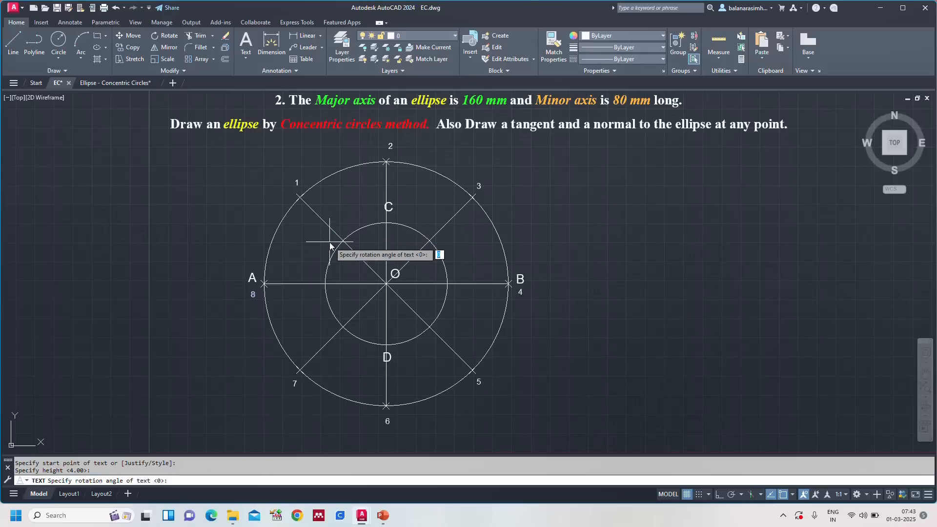
key("Return")
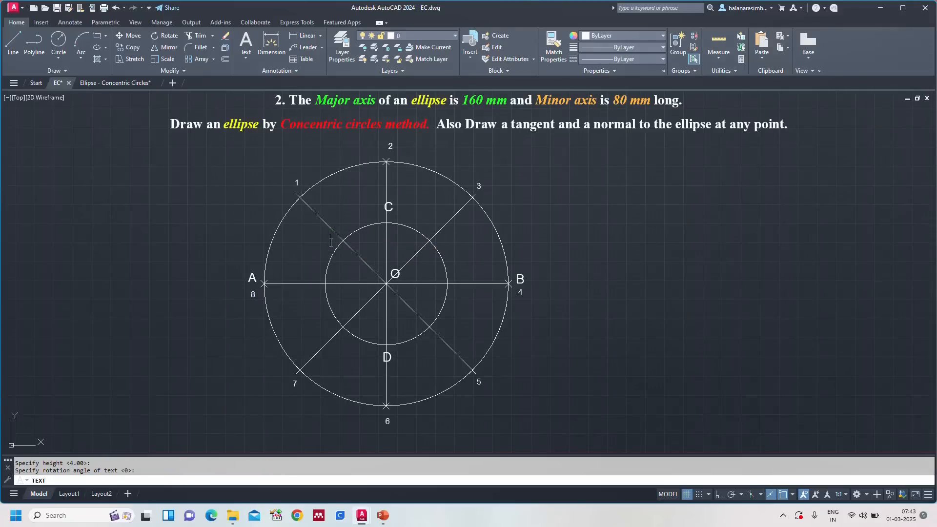
type("1'")
left_click(395, 221)
type("2'")
left_click(438, 246)
left_click(451, 297)
type("4'")
left_click(427, 341)
type("5'")
left_click(370, 355)
type("6'")
left_click(314, 281)
type("8'")
left_click(615, 255)
key("Escape")
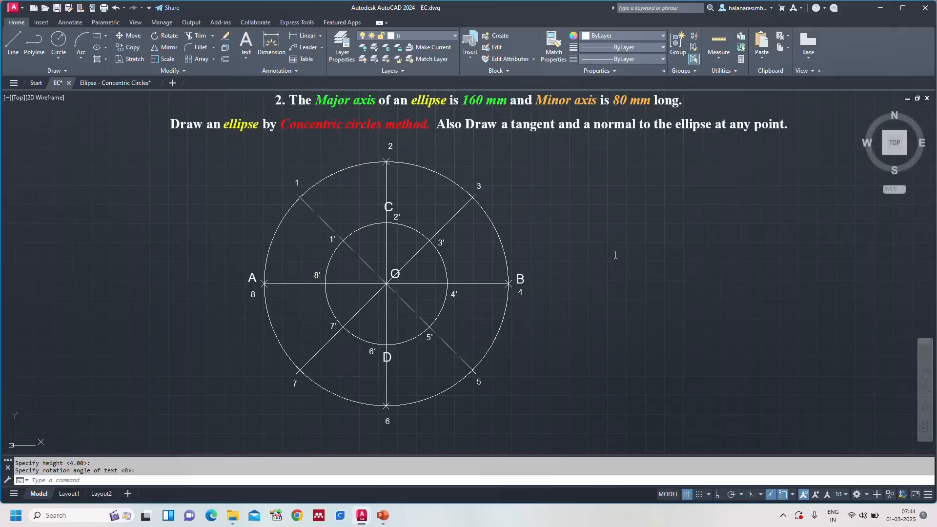
type("z")
key("Return")
key("Return")
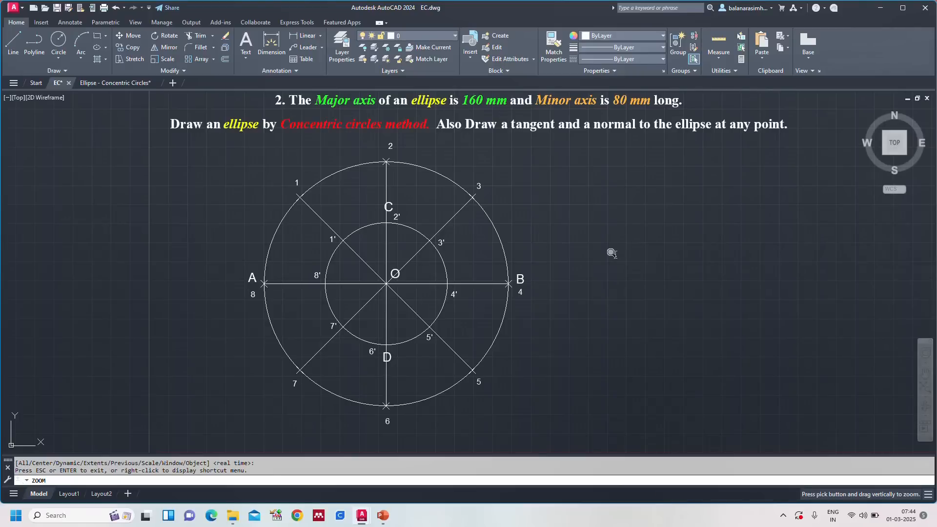
key("Escape")
type("a")
key("Return")
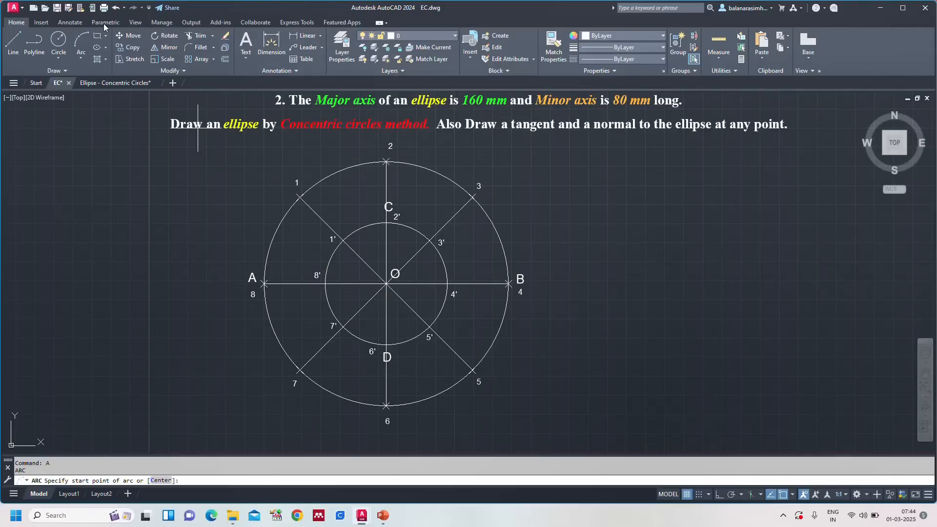
Step: Check the steps in the Ellipse - Concentric Circles drawing and draw a line in EC downward from point 1, parallel to the minor axis
left_click(111, 84)
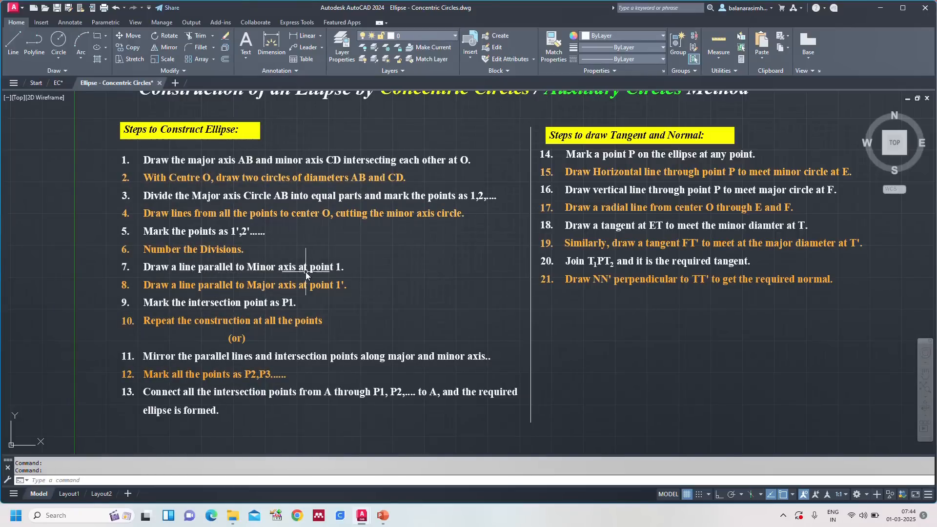
left_click(60, 86)
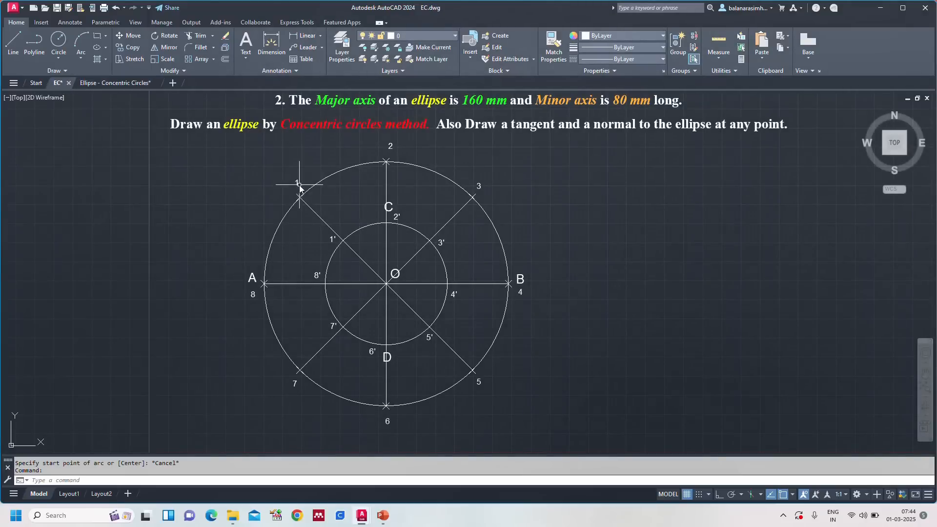
key("Escape")
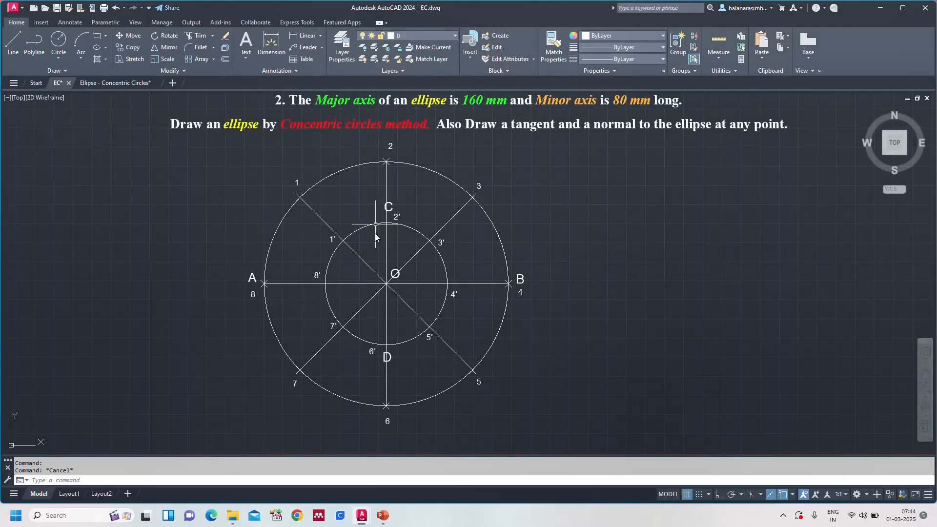
key("Escape")
type("l")
key("Return")
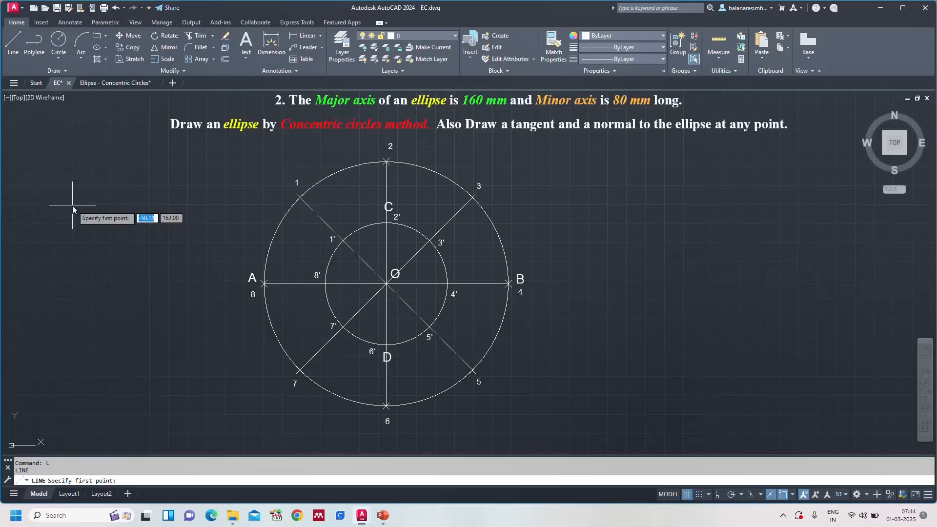
left_click(300, 197)
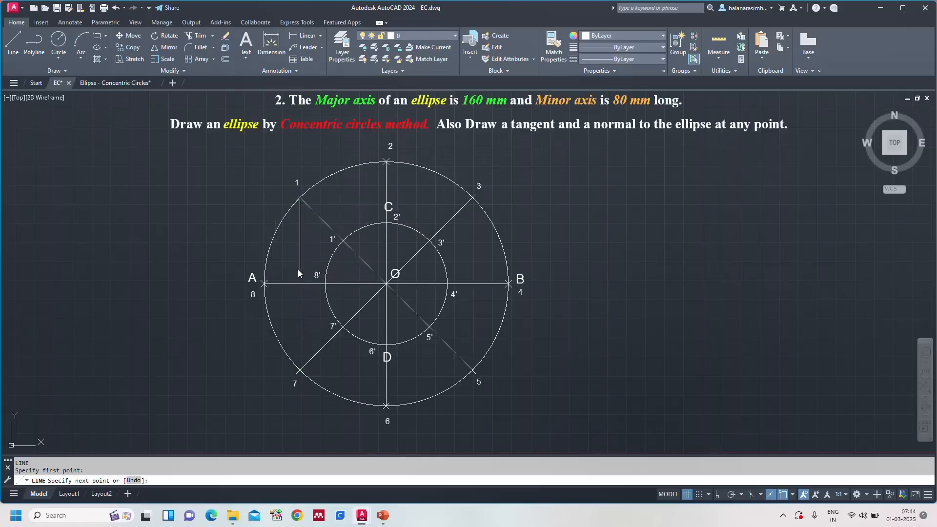
left_click(299, 269)
key("Escape")
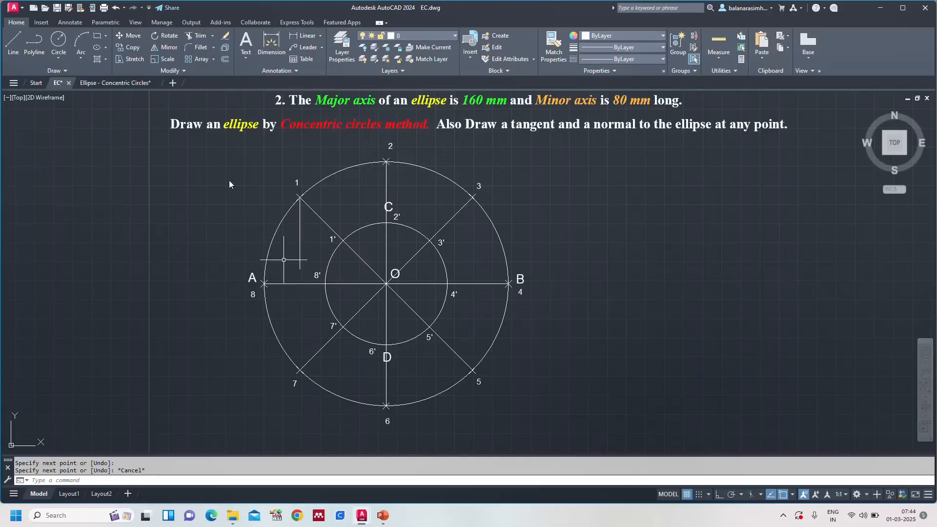
Step: Following the written steps, draw a line about 42 mm long from point 1' outward past the vertical line, parallel to the major axis
left_click(98, 85)
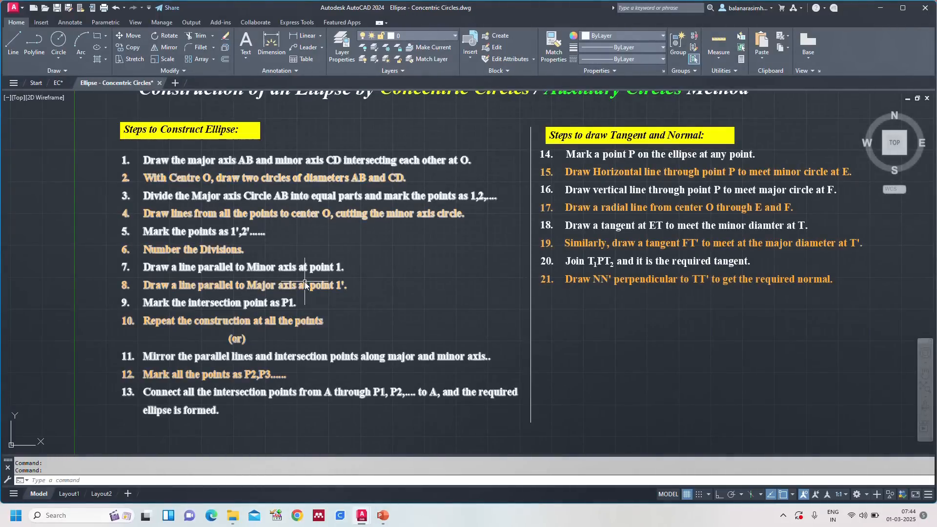
left_click(58, 83)
type("l")
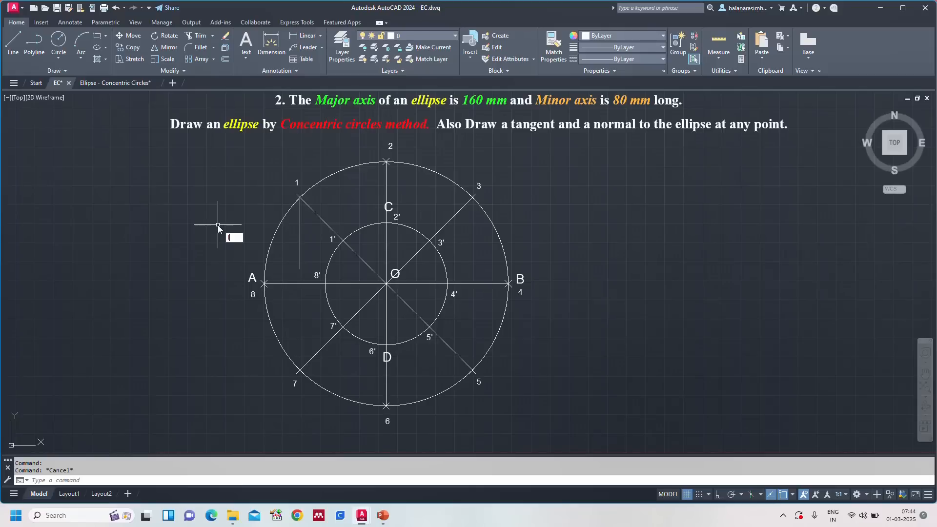
key("Return")
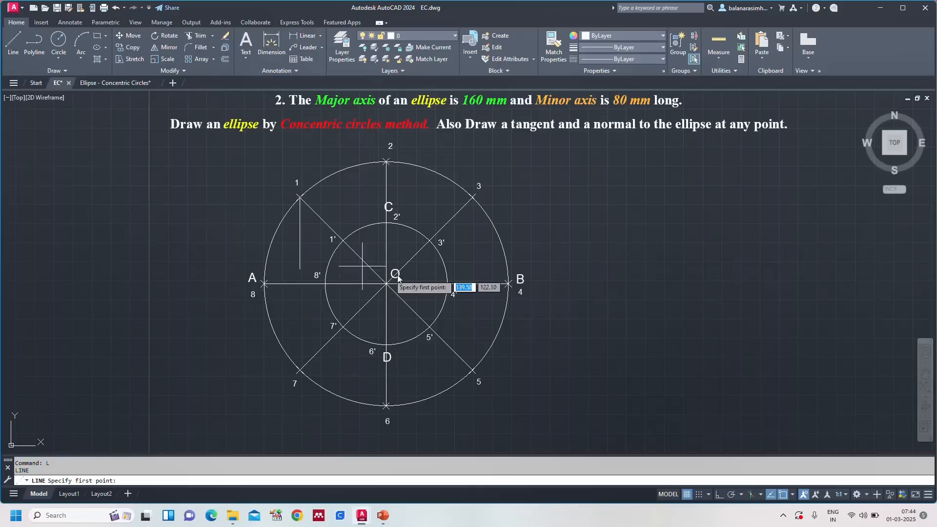
left_click(343, 240)
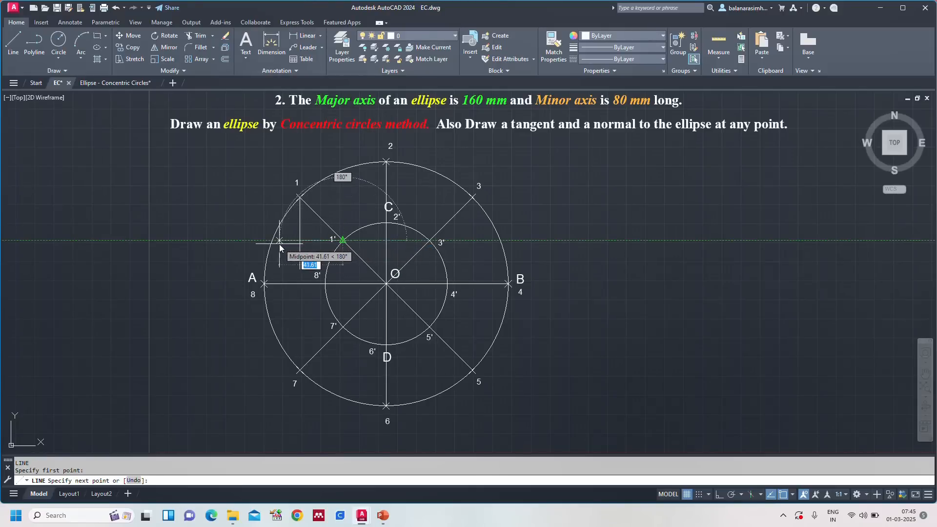
left_click(279, 244)
key("Escape")
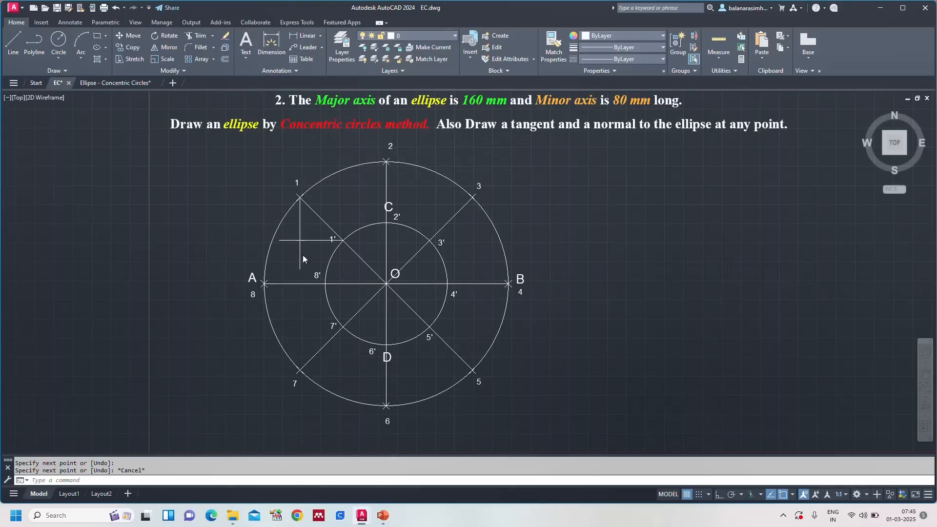
Step: Trim the overhanging ends of the lines from points 1 and 1' at their intersection
scroll(302, 255, "up", 2)
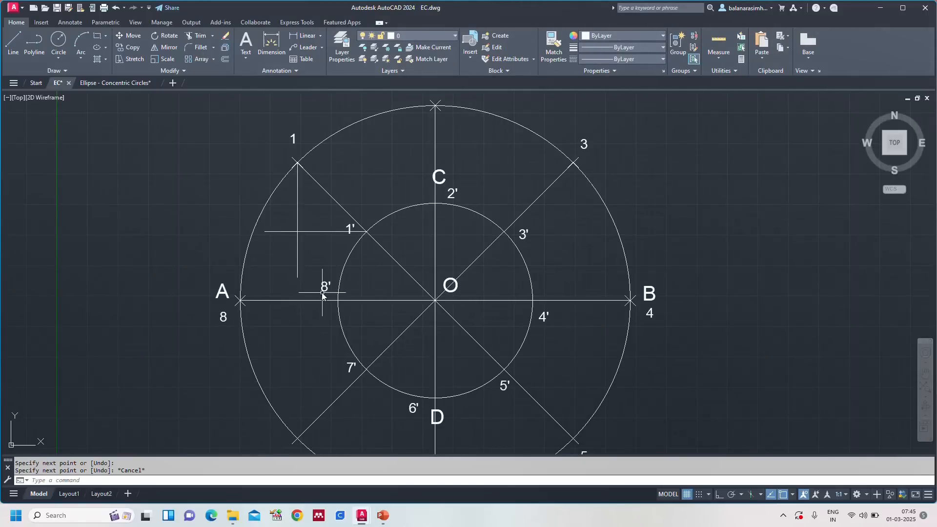
type("tr")
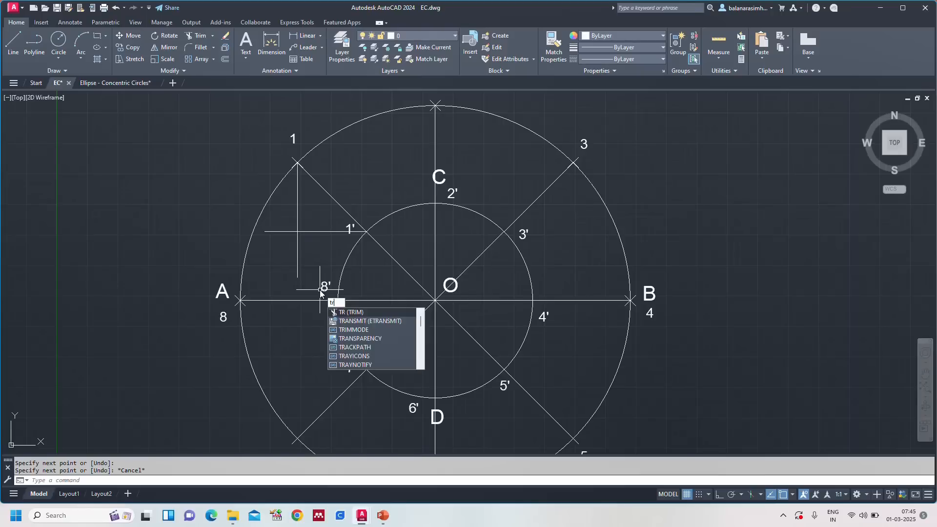
key("Return")
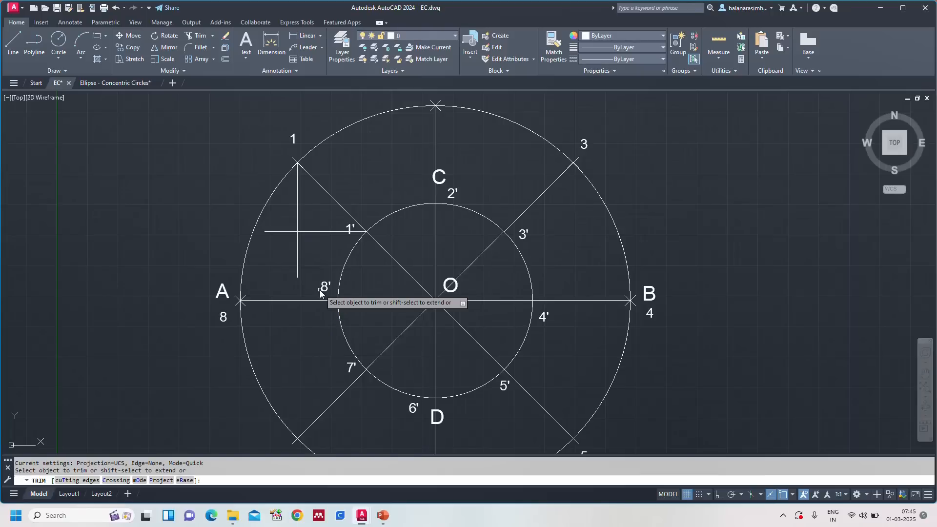
left_click(282, 231)
left_click(297, 243)
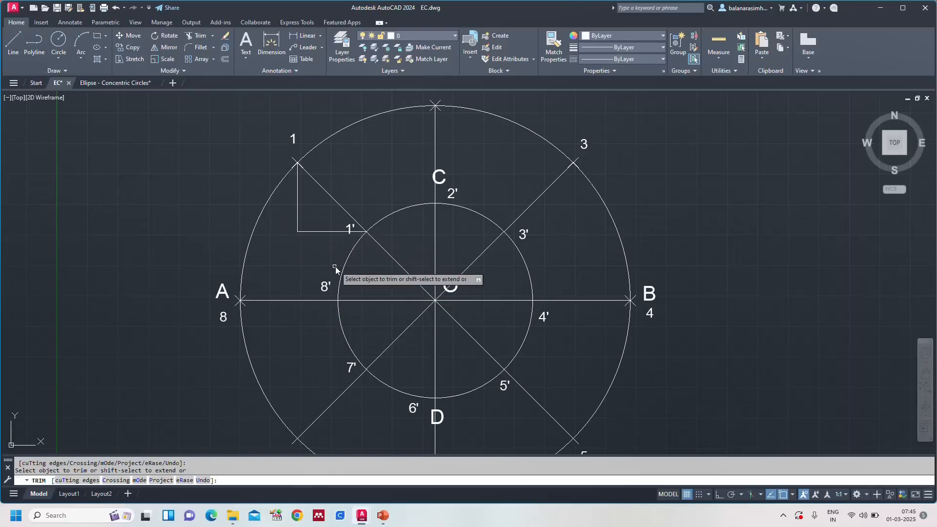
key("Escape")
Step: Check the written steps for marking P1 and erase the two parallel lines from points 1 and 1' in EC
scroll(324, 253, "down", 4)
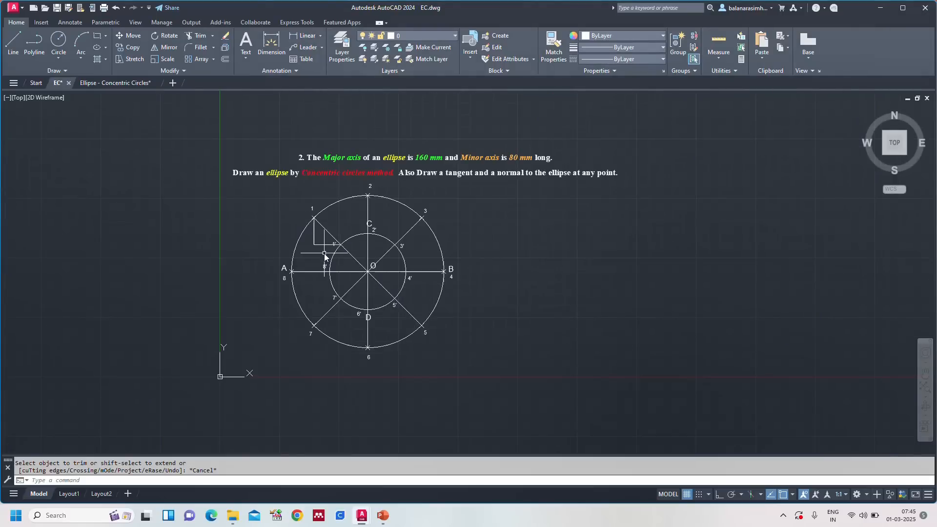
left_click(119, 83)
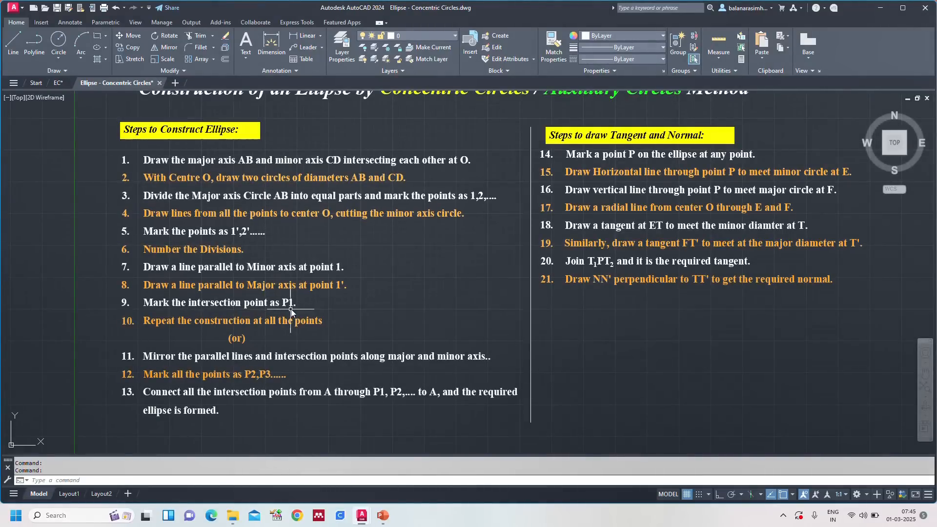
left_click(58, 83)
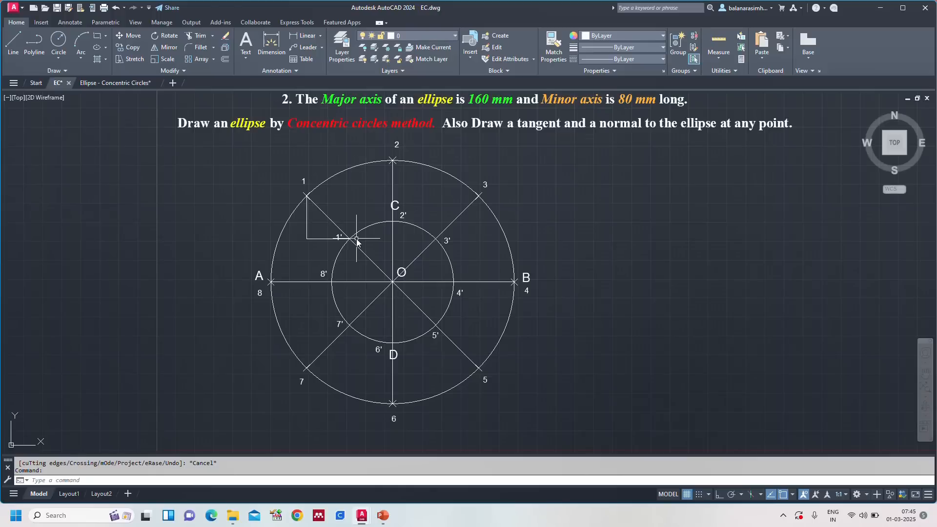
key("Escape")
left_click(315, 239)
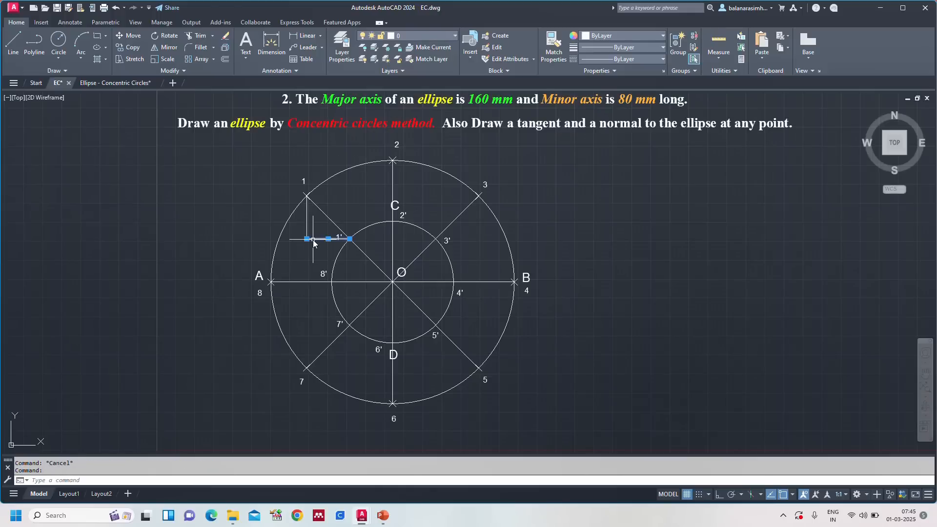
left_click(306, 227)
key("Delete")
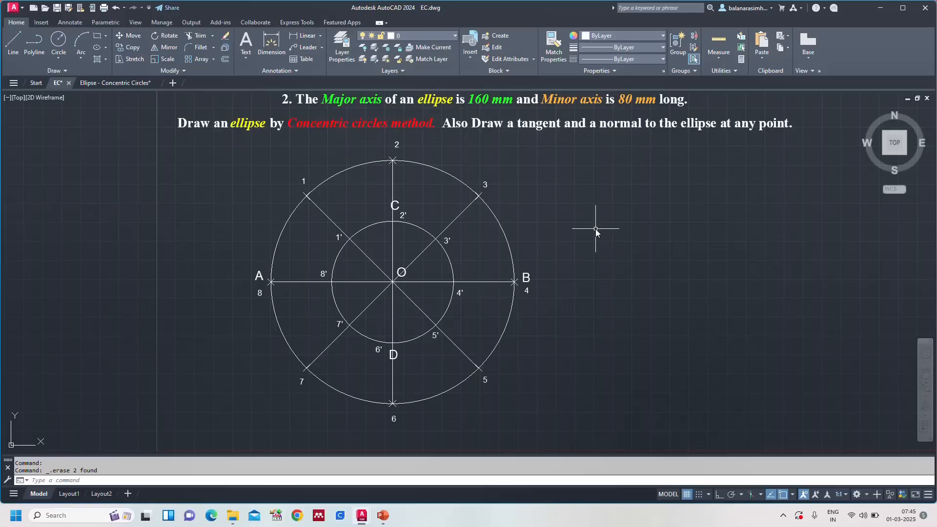
Step: Place the single-line text "OBJECT SANP TRCAKING F11" beside the circles at height 4 and rotation 0
type("t")
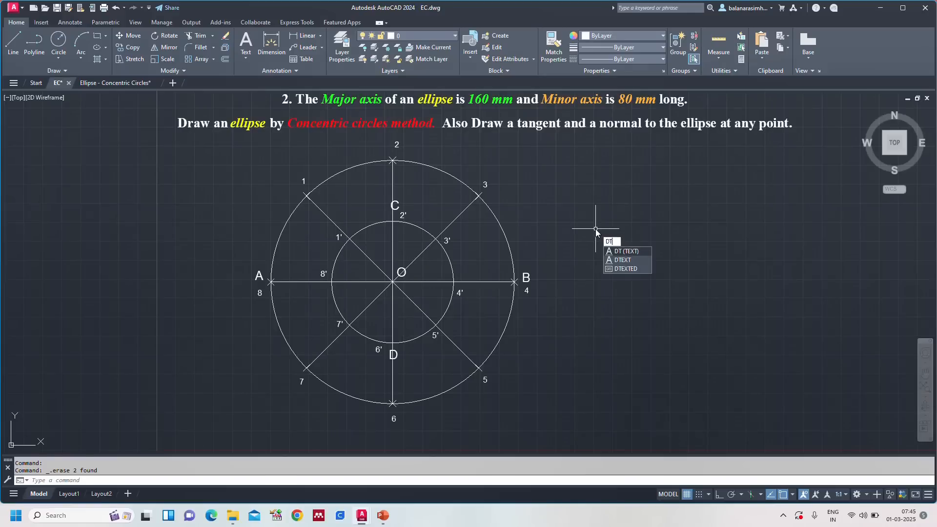
key("Return")
left_click(595, 229)
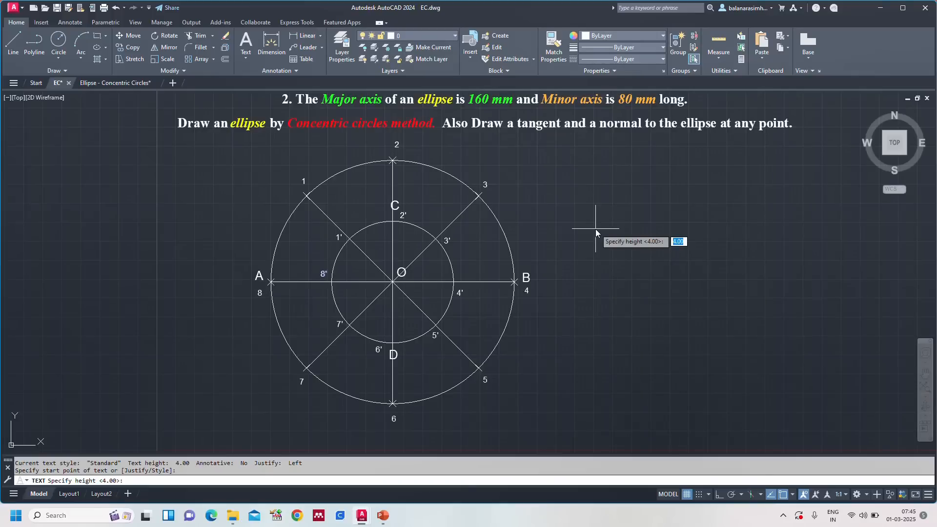
key("Return")
key("Return")
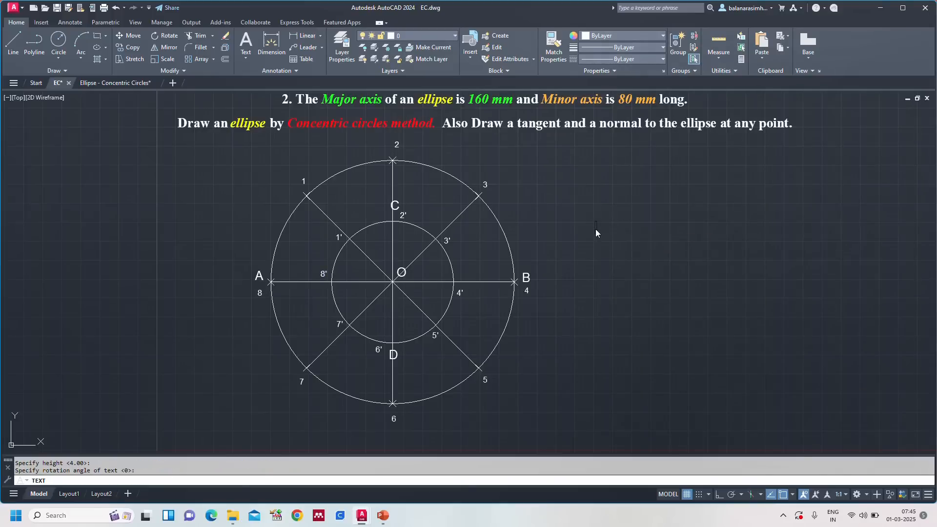
type("ps")
key("BackSpace")
type("OBJECT SANP TRCA")
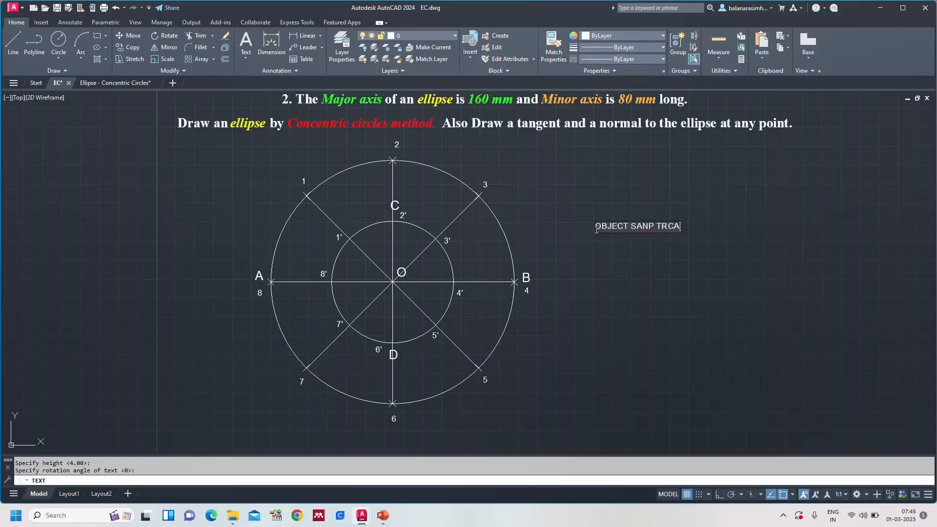
type("KING F11")
key("Return")
key("Return")
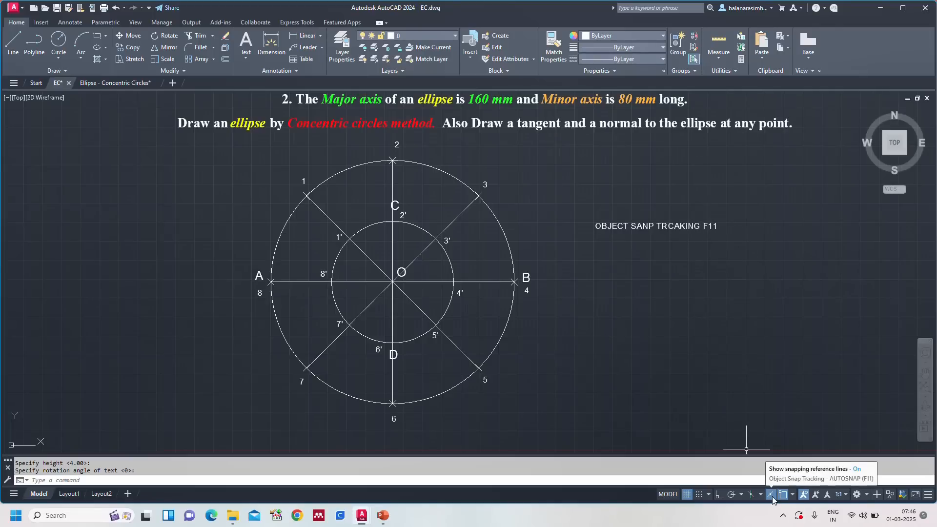
key("Escape")
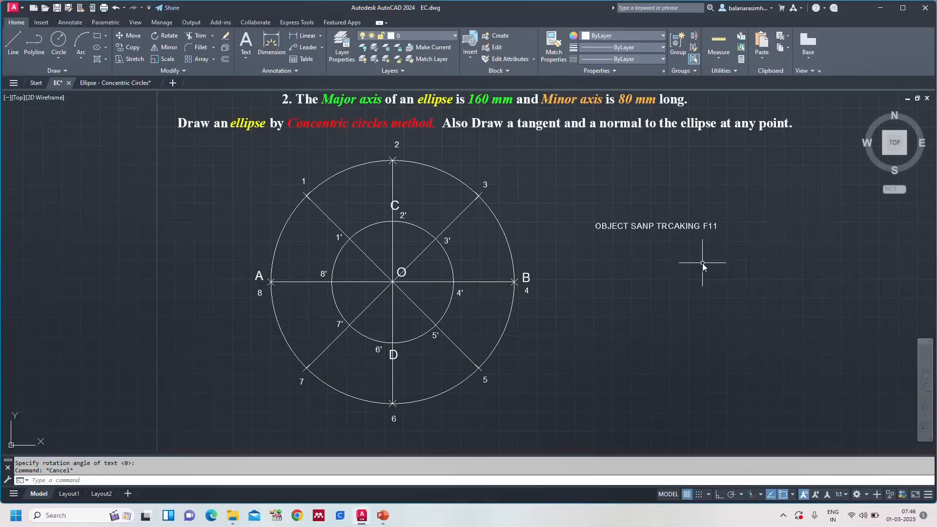
Step: Turn object snap tracking off and back on
key("F11")
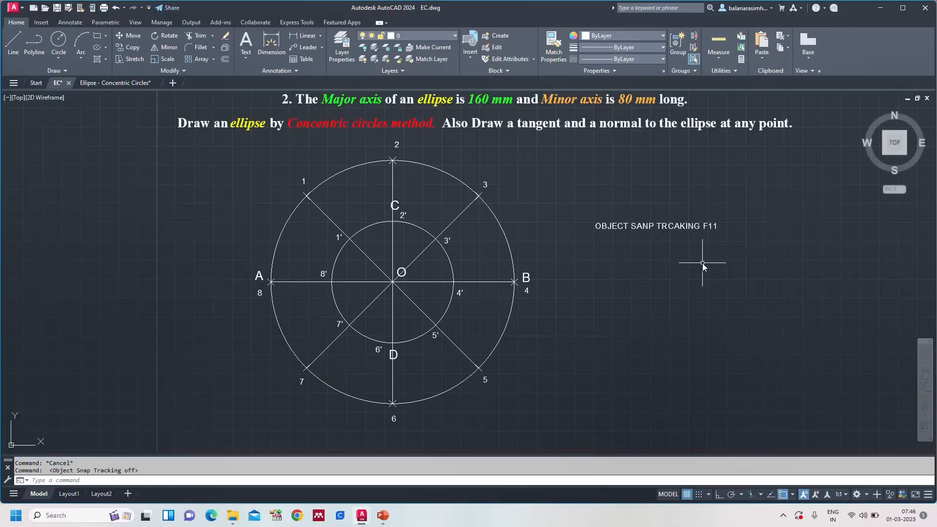
key("F11")
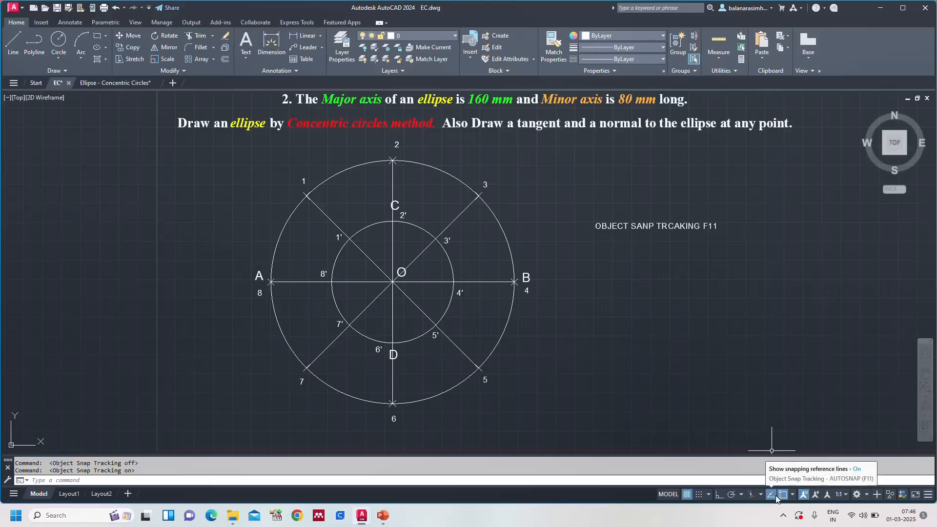
key("Escape")
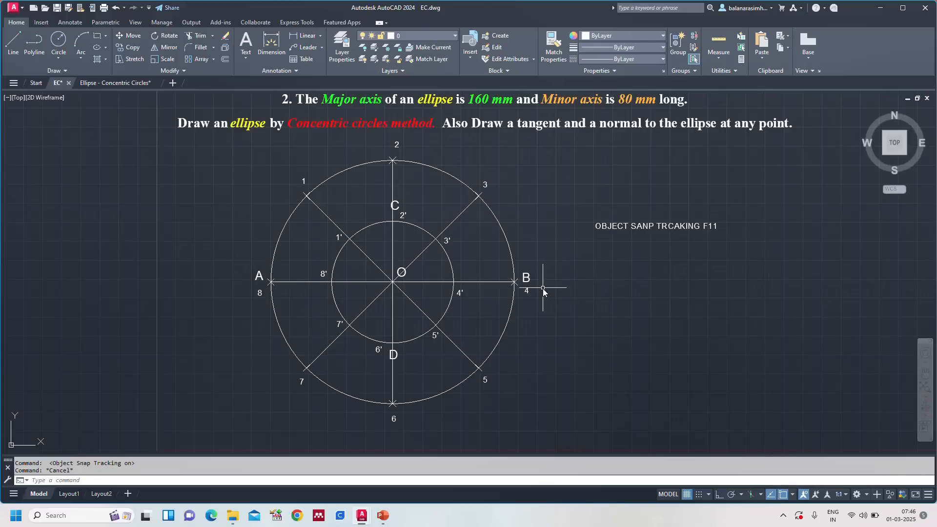
Step: Draw connected lines from point 1 vertically down to the level of point 1', then horizontally to point 1', using object snap tracking
type("L")
key("Return")
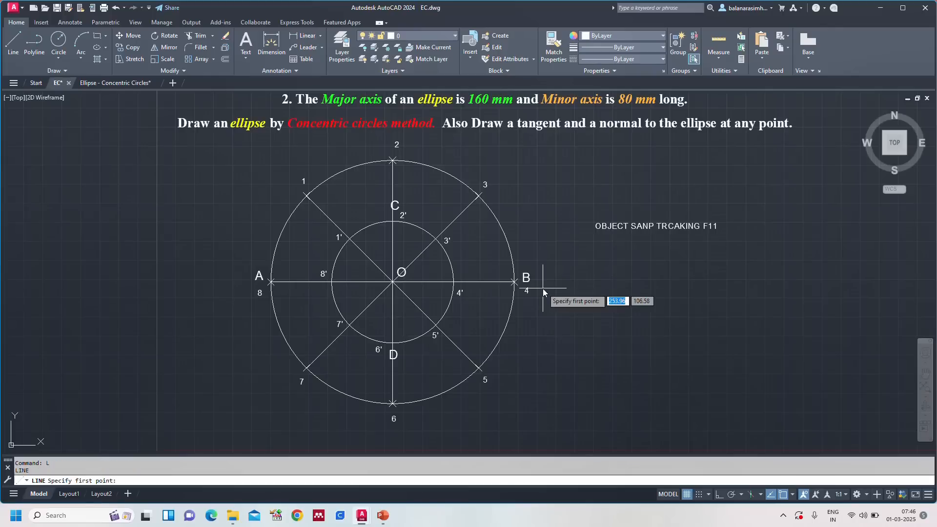
left_click(307, 196)
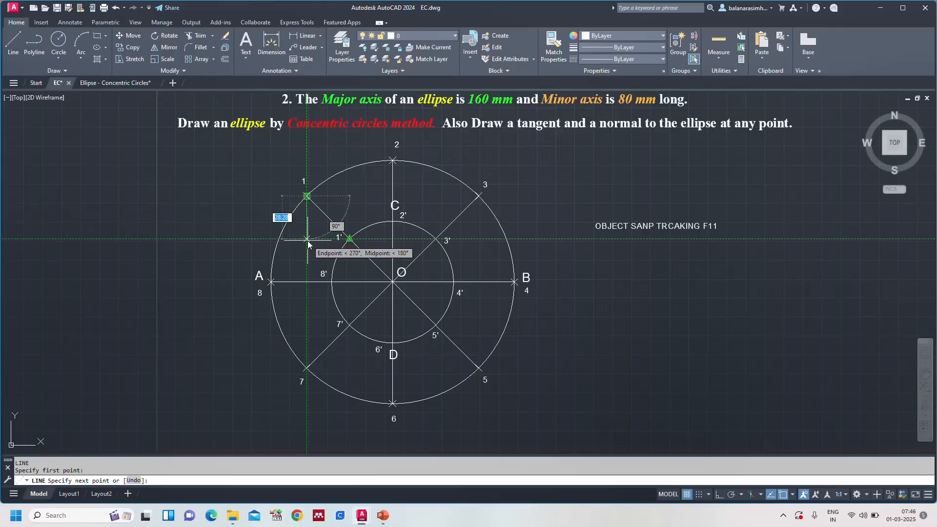
left_click(307, 239)
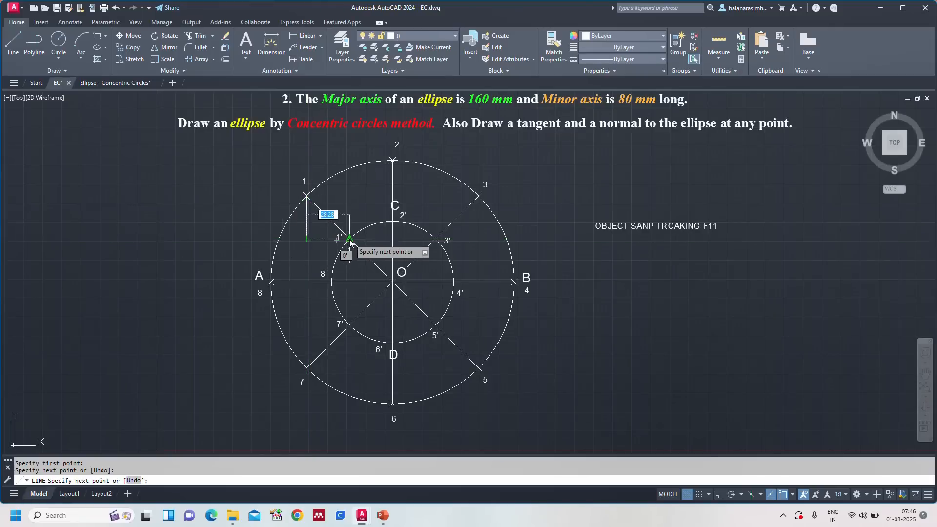
left_click(350, 240)
key("Escape")
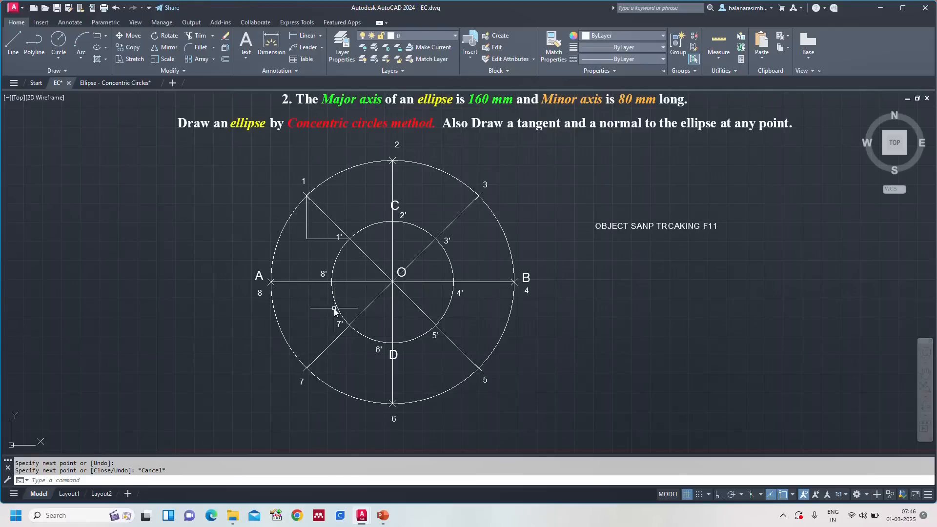
key("Escape")
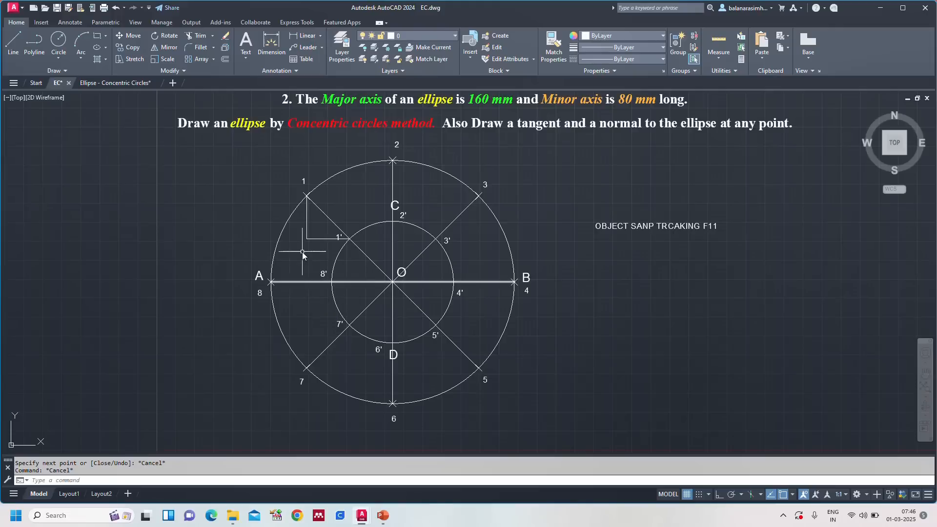
type("text")
key("Return")
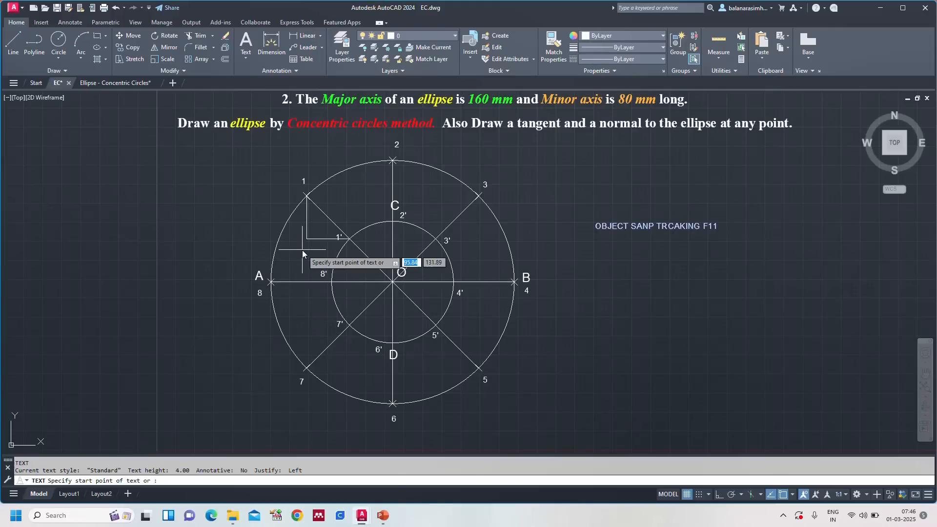
left_click(300, 242)
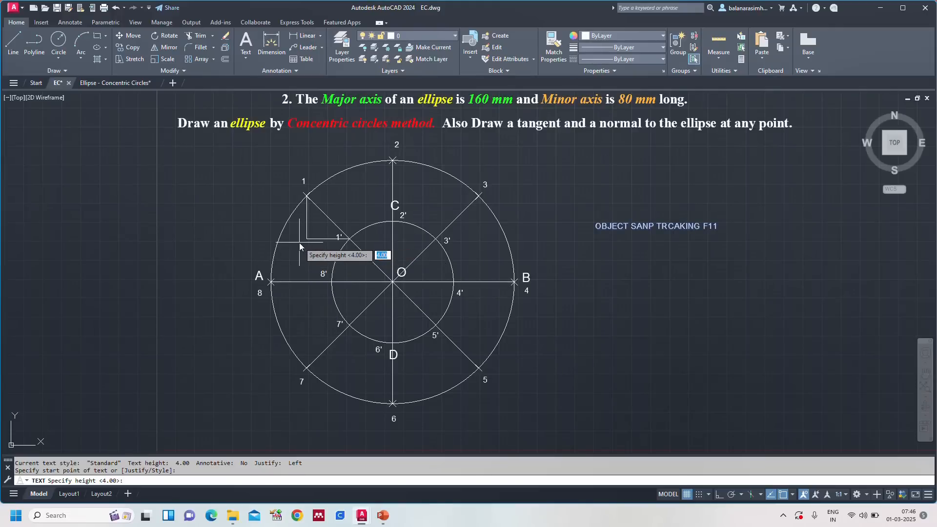
key("Return")
Step: Create the multiline text P1 outside the outer circle near point 1, with the 1 as subscript and a narrowed text frame
key("Return")
key("Escape")
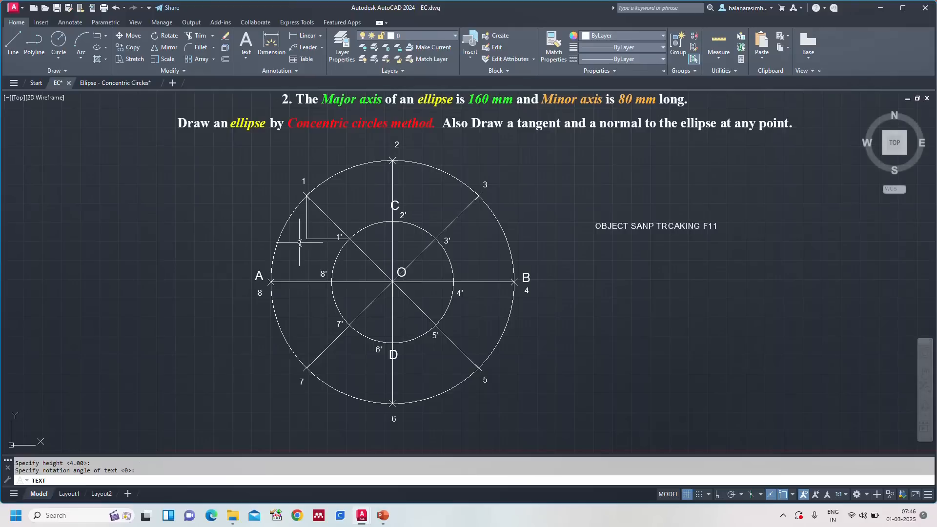
type("mt")
key("Return")
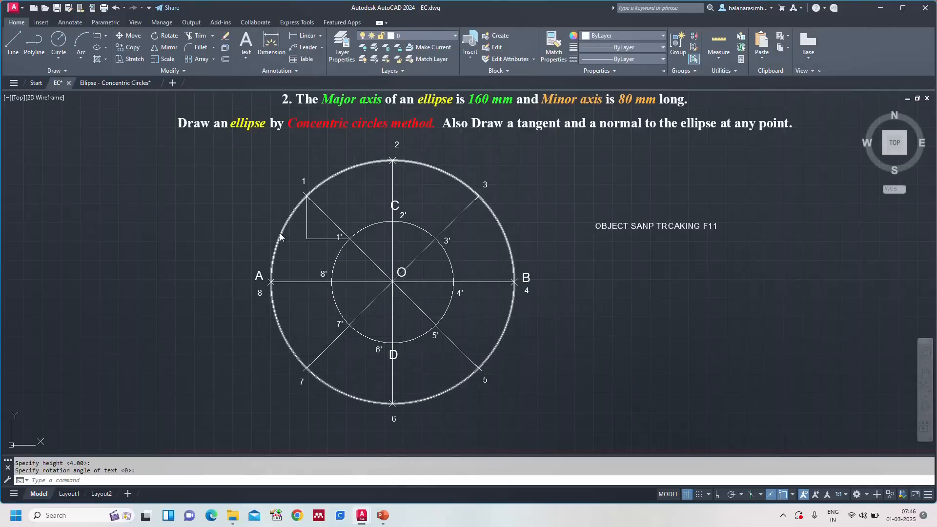
left_click(183, 187)
left_click(230, 229)
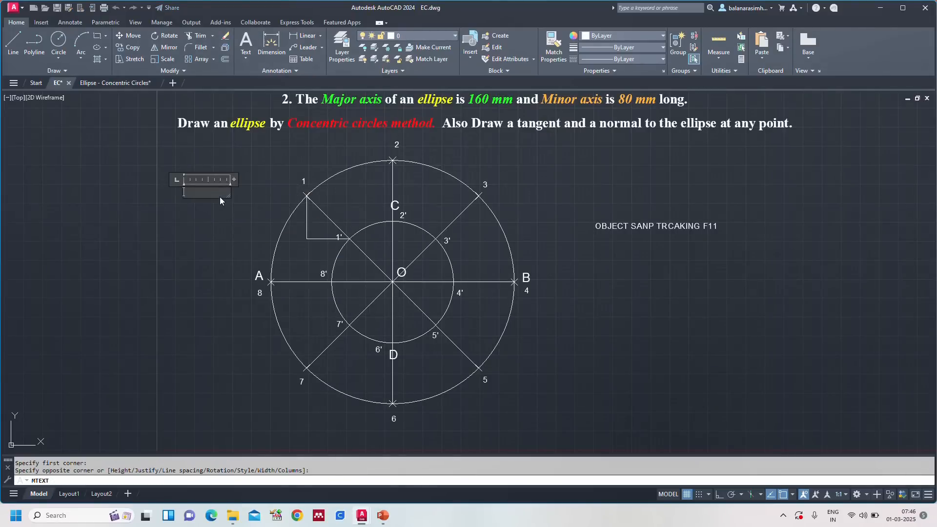
type("P1")
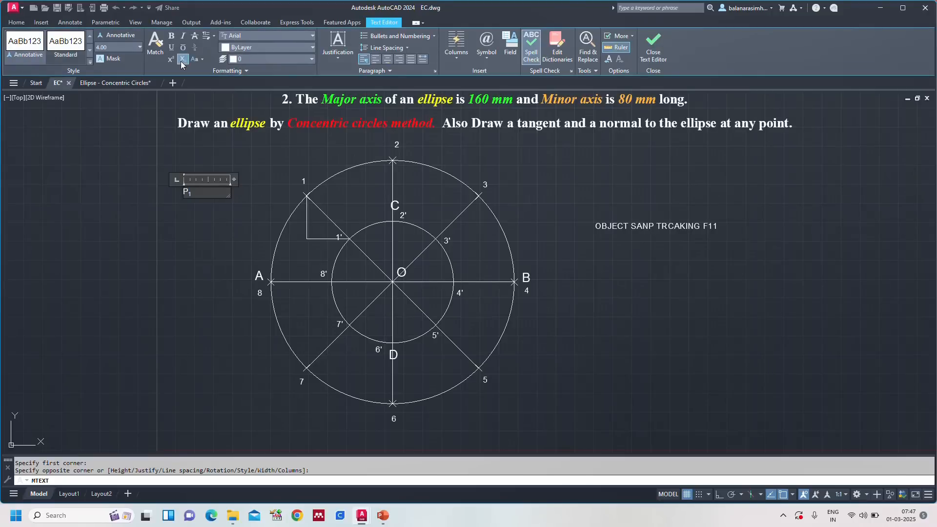
left_click(181, 60)
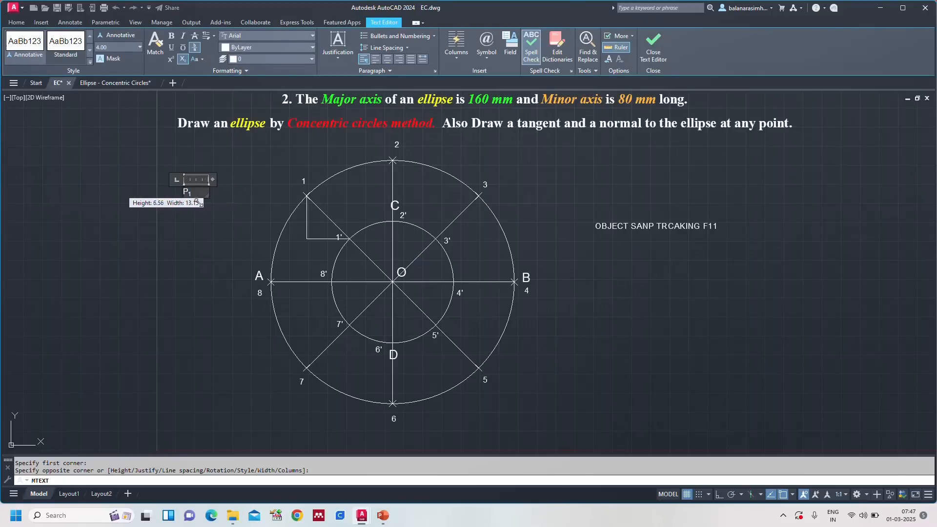
left_click(207, 218)
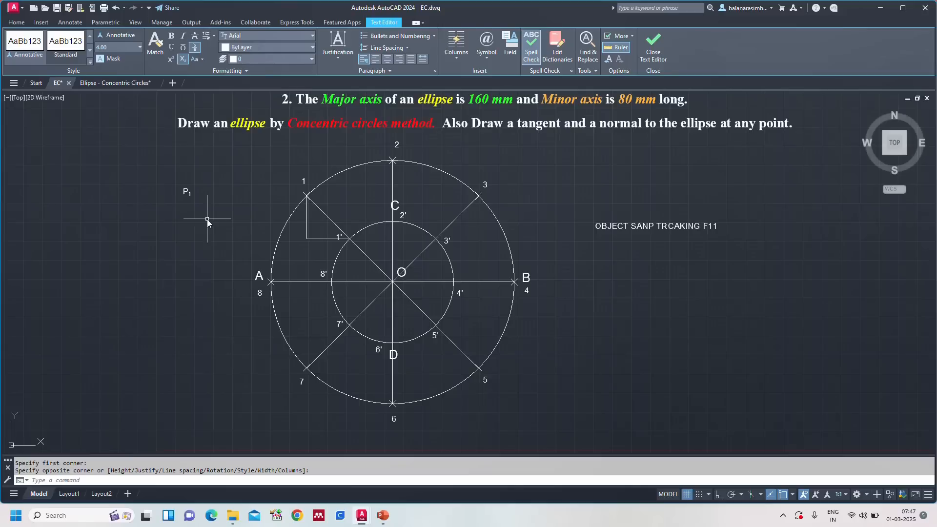
key("Escape")
Step: Copy the P1 label to just below the corner where the lines from points 1 and 1' meet
left_click(188, 194)
type("c")
key("Return")
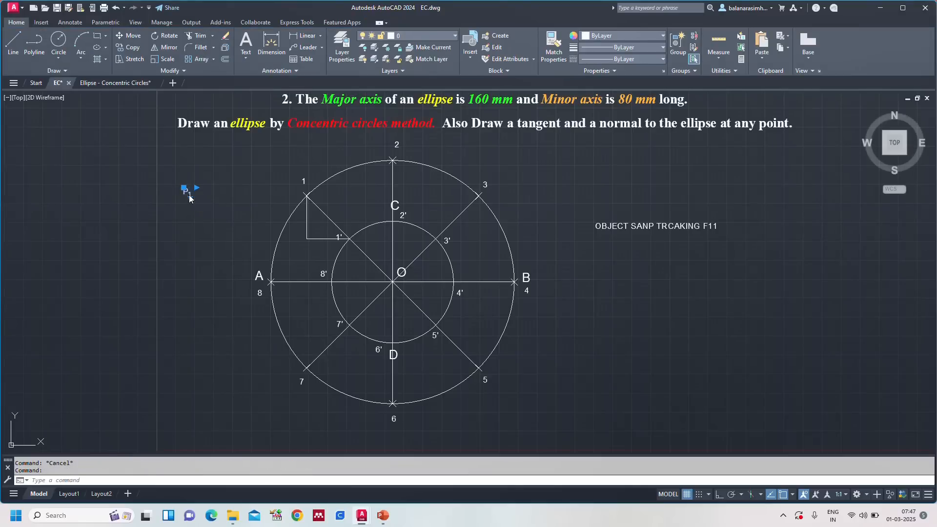
left_click(190, 208)
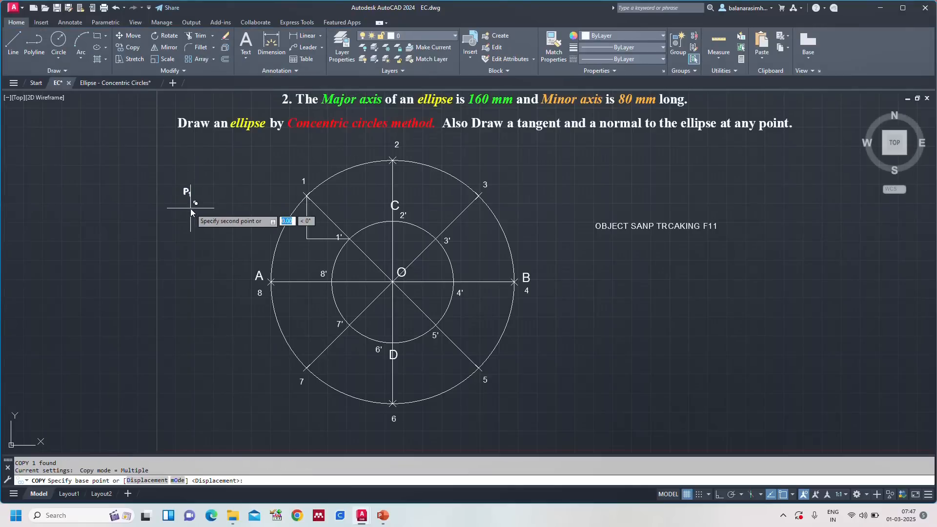
left_click(306, 262)
key("Escape")
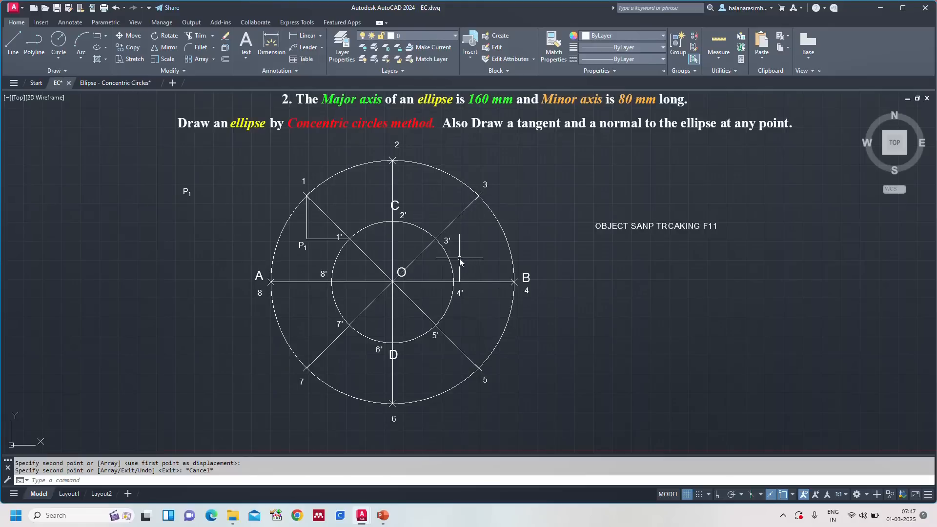
Step: Mirror the two lines from points 1 and 1' and their P1 label about the vertical axis through 2 and O, keeping the originals
left_click(306, 215)
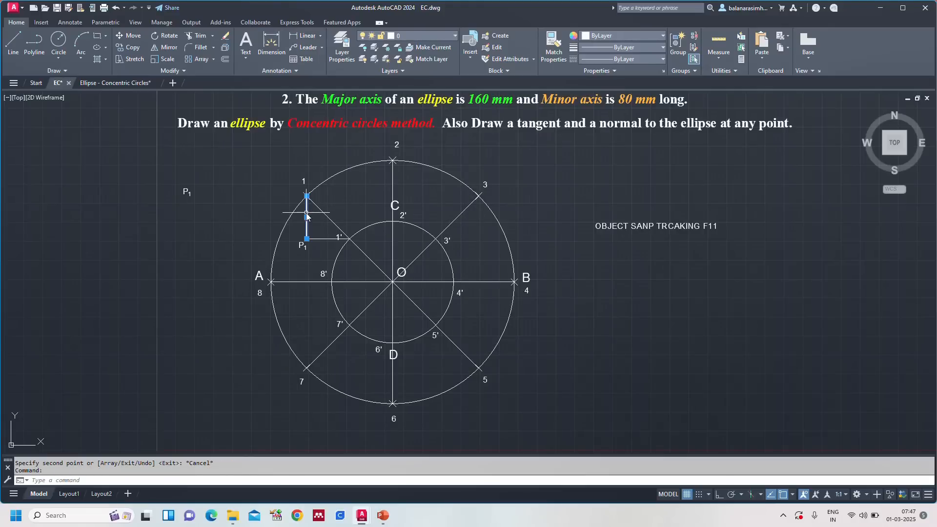
left_click(322, 239)
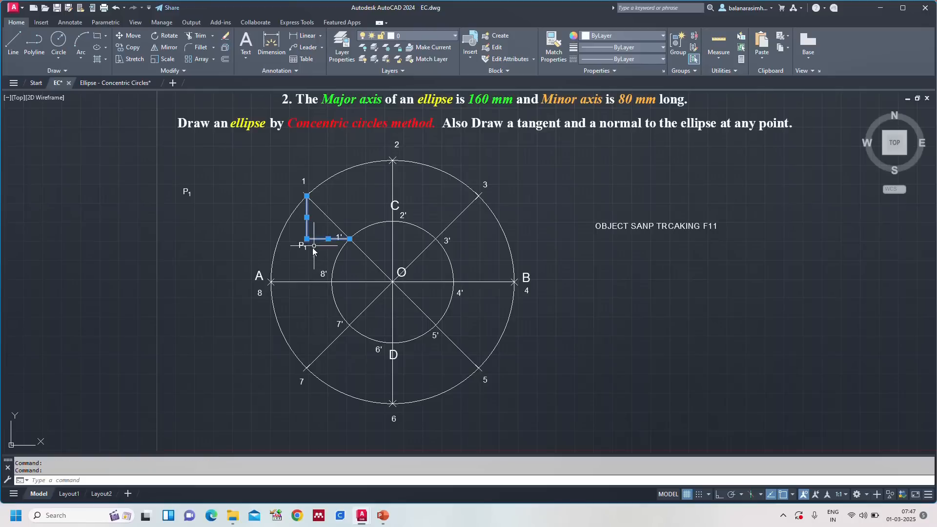
left_click(305, 248)
type("MI")
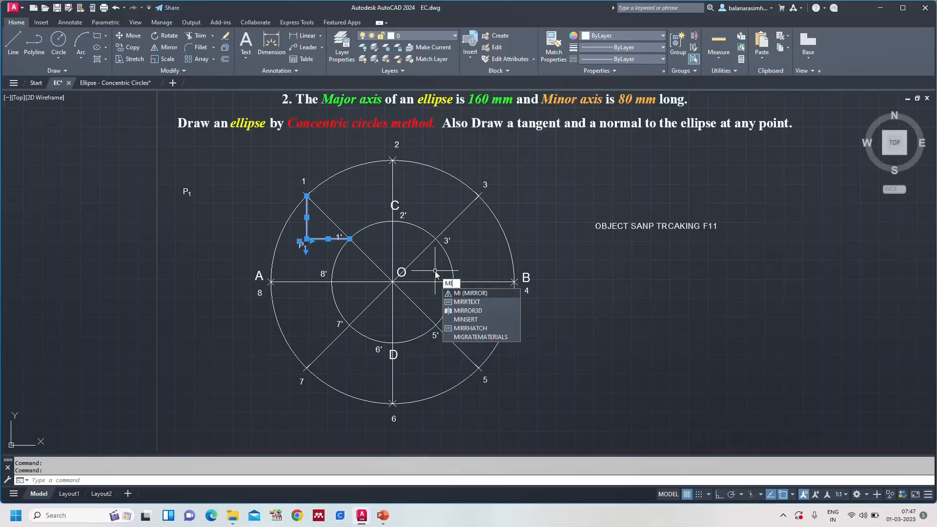
key("Return")
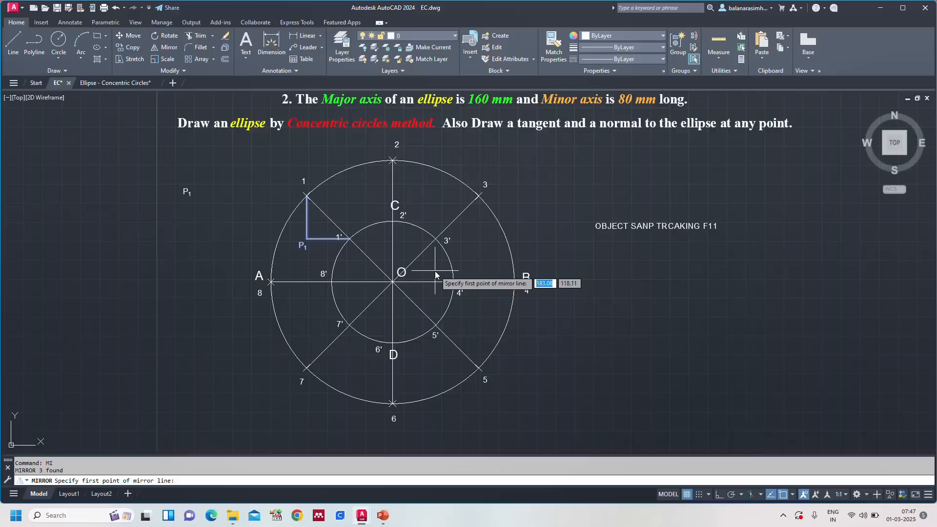
left_click(393, 161)
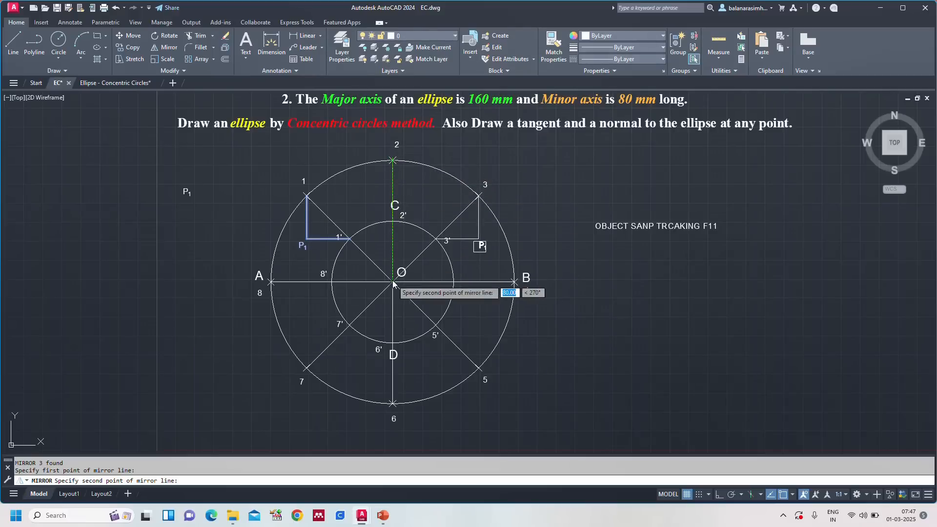
left_click(393, 283)
left_click(412, 315)
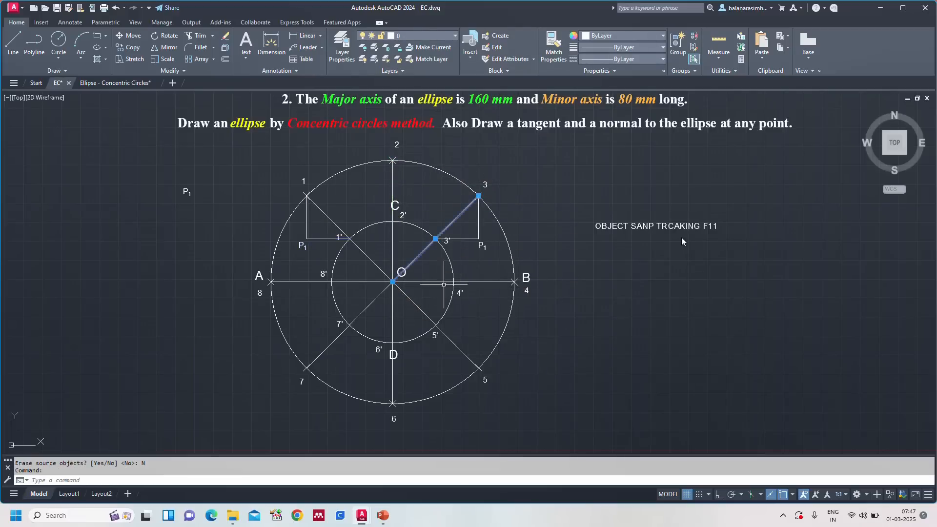
key("Escape")
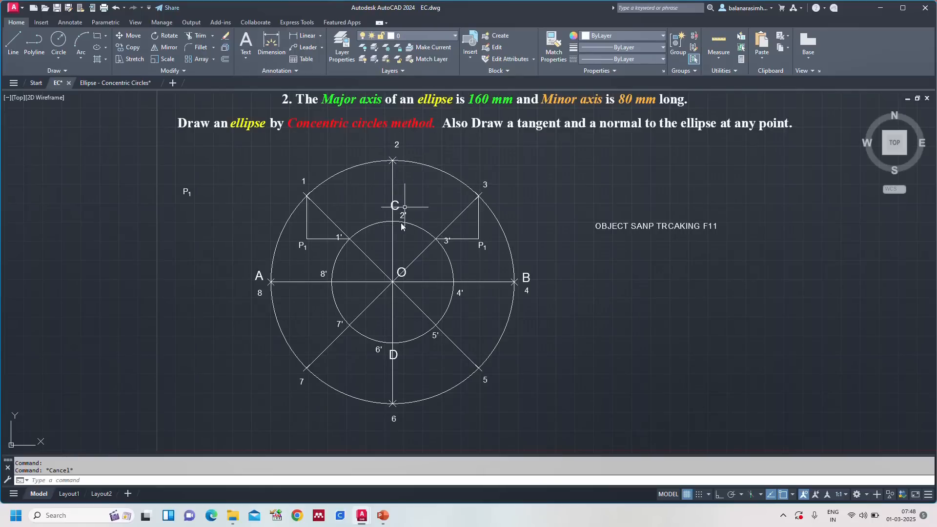
Step: Copy the P1 label at the corner of the lines and paste it beside point C, near 2'
left_click(302, 248)
left_click(308, 249)
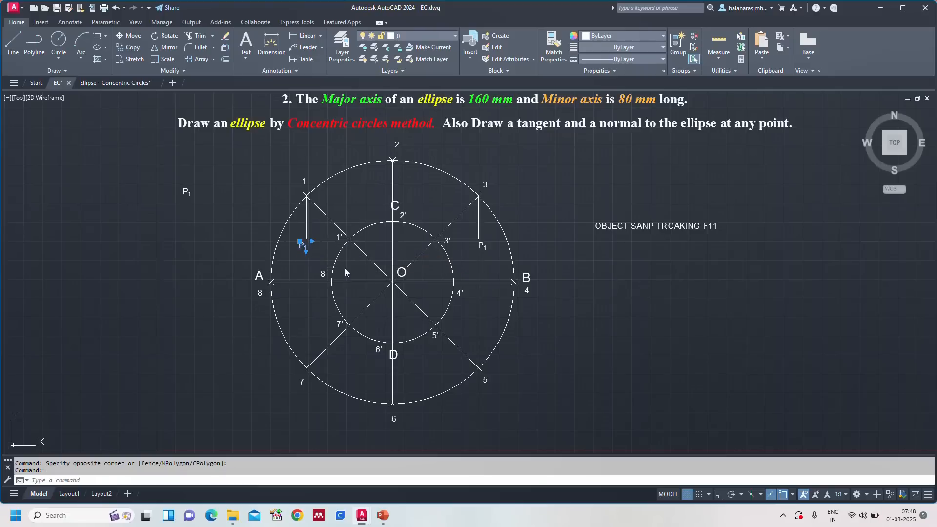
key("ctrl+c")
key("ctrl+v")
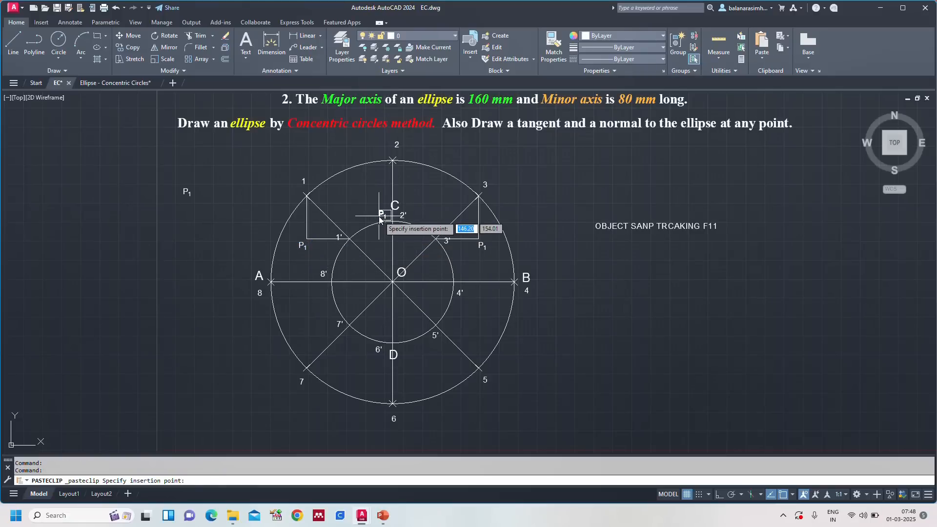
left_click(380, 219)
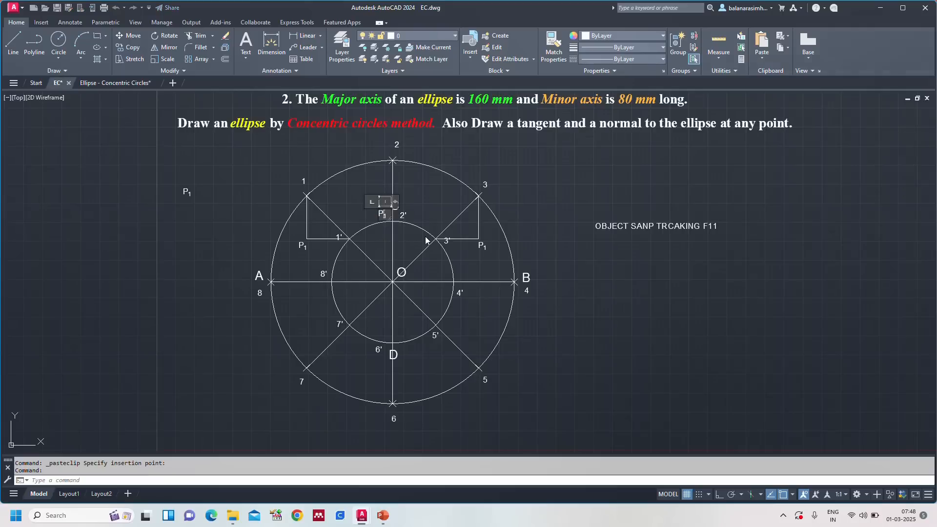
Step: Change the label copied beside point C to P2, with the 2 as subscript
key("shift+Right")
type("2")
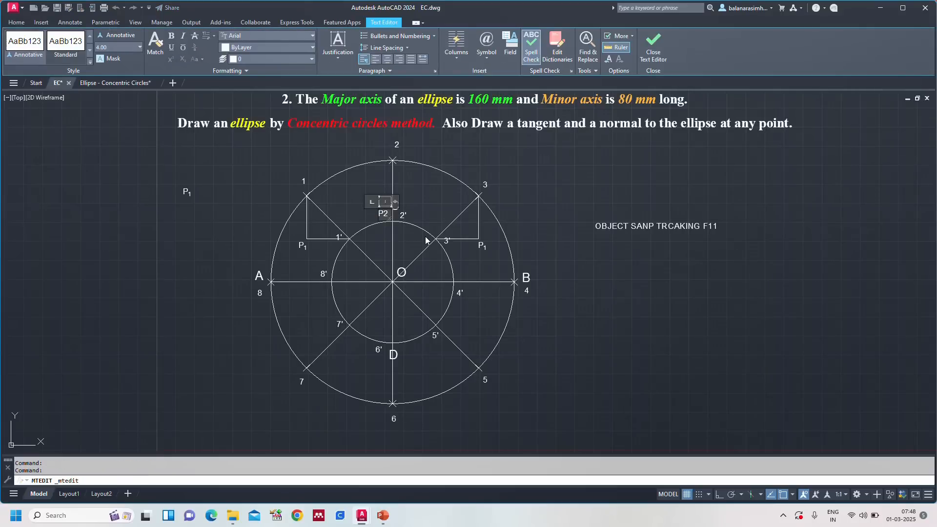
key("shift+Left")
left_click(182, 60)
key("Escape")
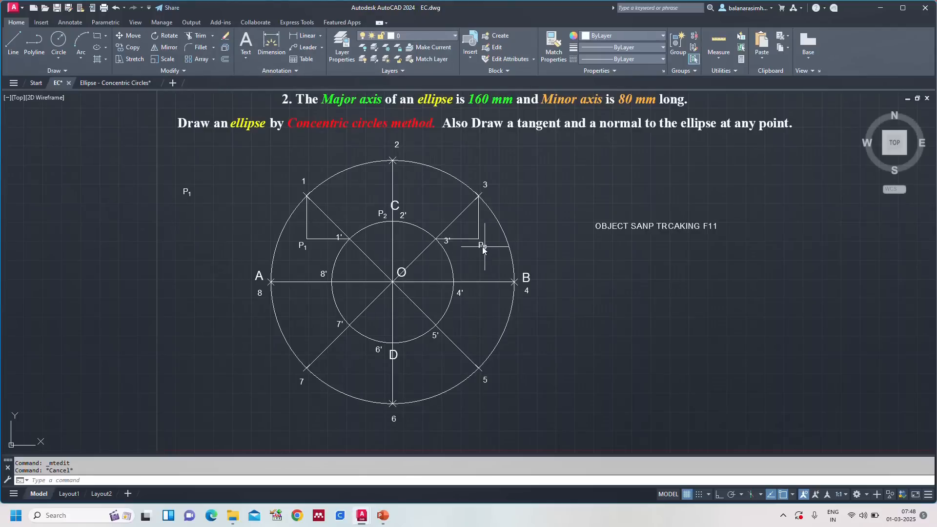
Step: Change the mirrored P1 label where the lines from points 3 and 3' meet to P3, with the 3 as subscript
double_click(481, 247)
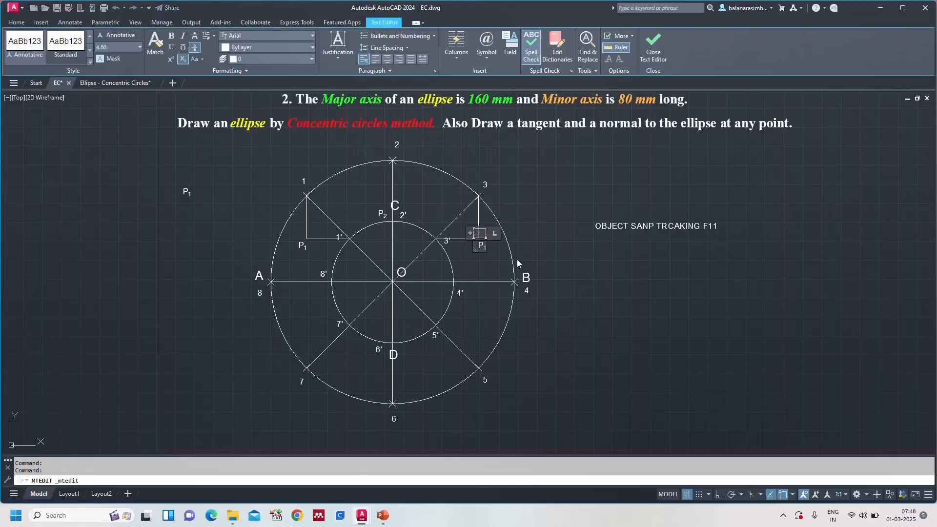
key("BackSpace")
type("3")
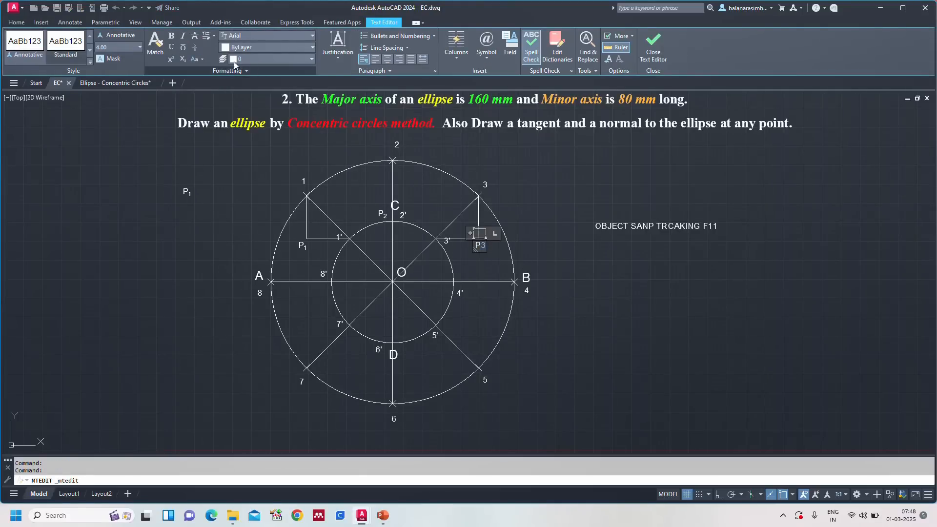
left_click(181, 61)
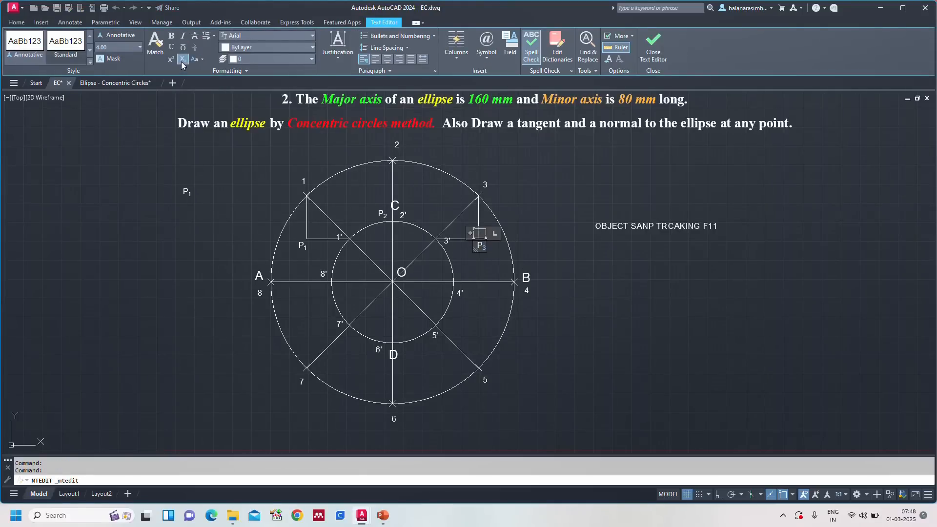
left_click(565, 302)
key("Escape")
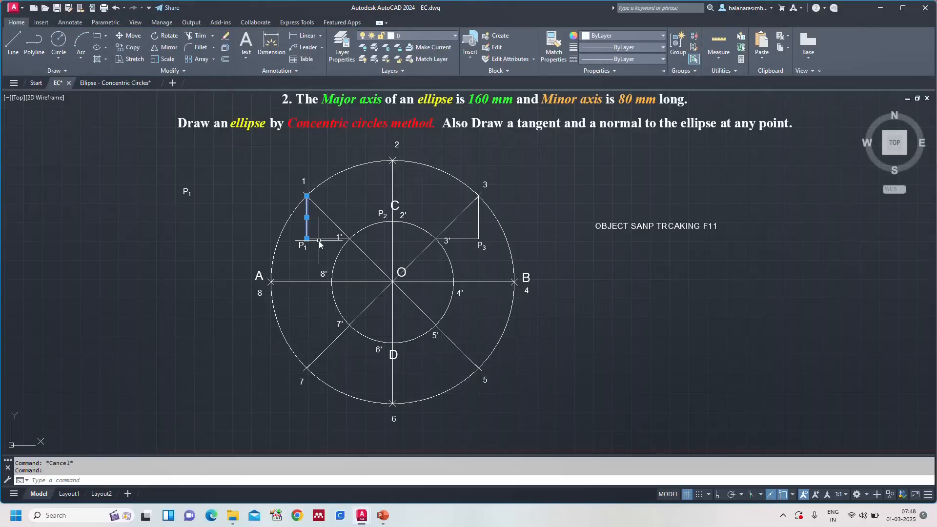
Step: Mirror the line pairs from points 1, 1' and 3, 3' with their P1 and P3 labels about axis AB, keeping the originals
left_click(318, 239)
left_click(456, 245)
left_click(457, 244)
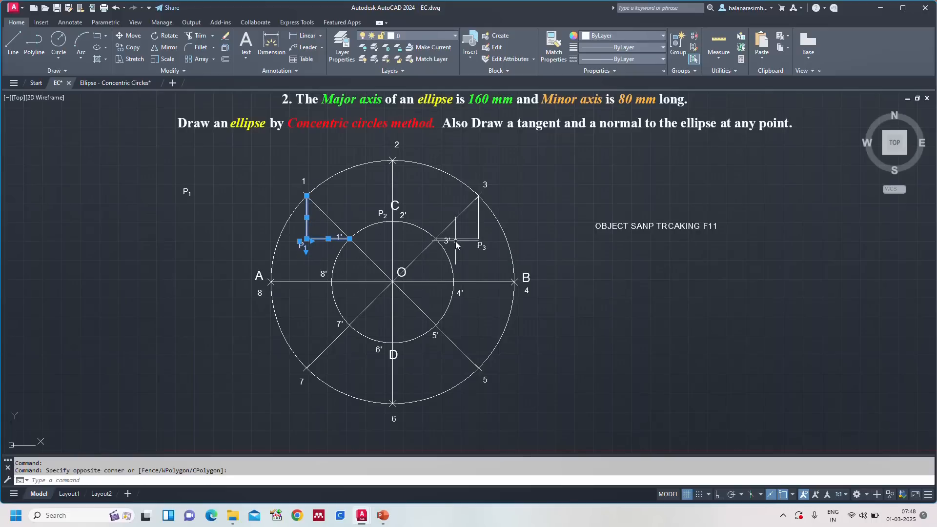
left_click(456, 240)
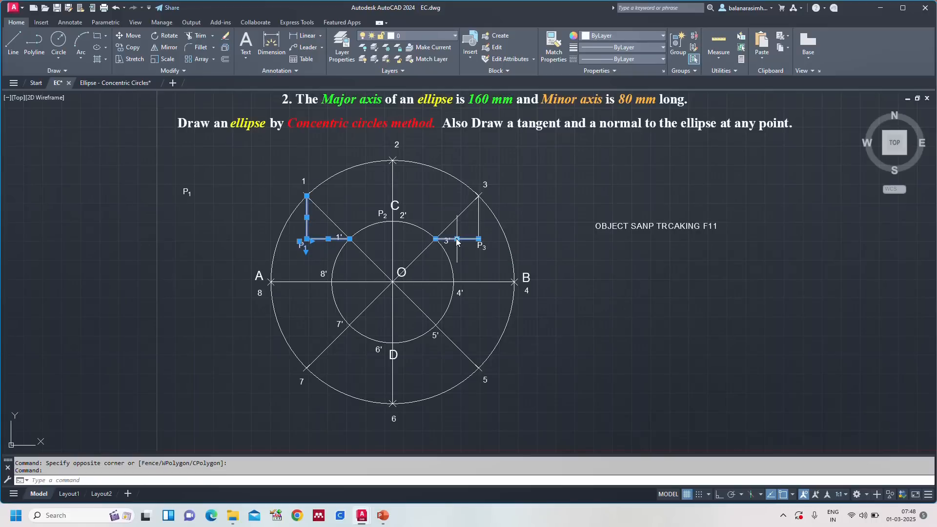
left_click(477, 227)
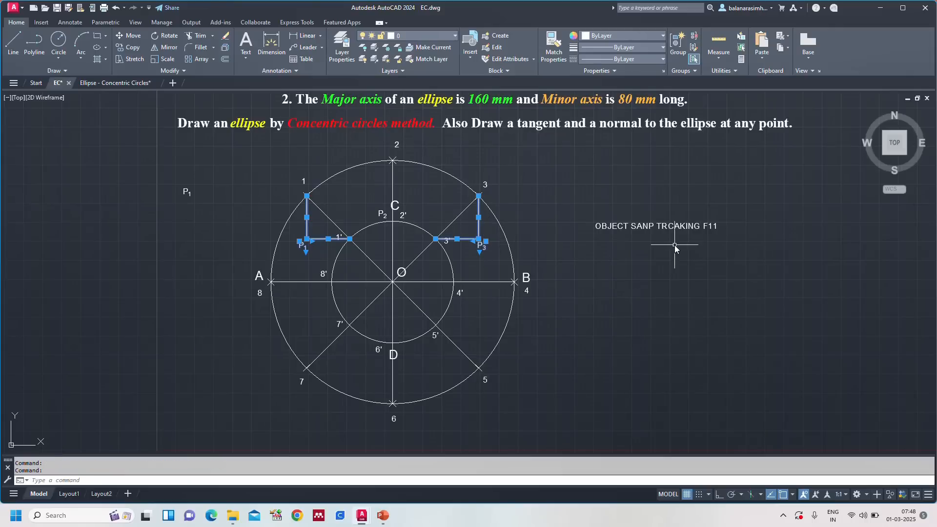
type("MI")
key("Return")
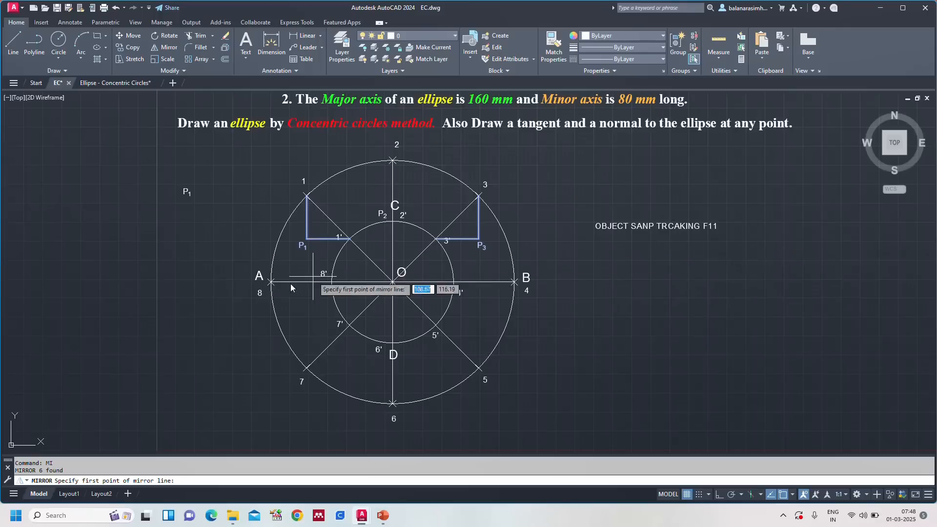
left_click(271, 282)
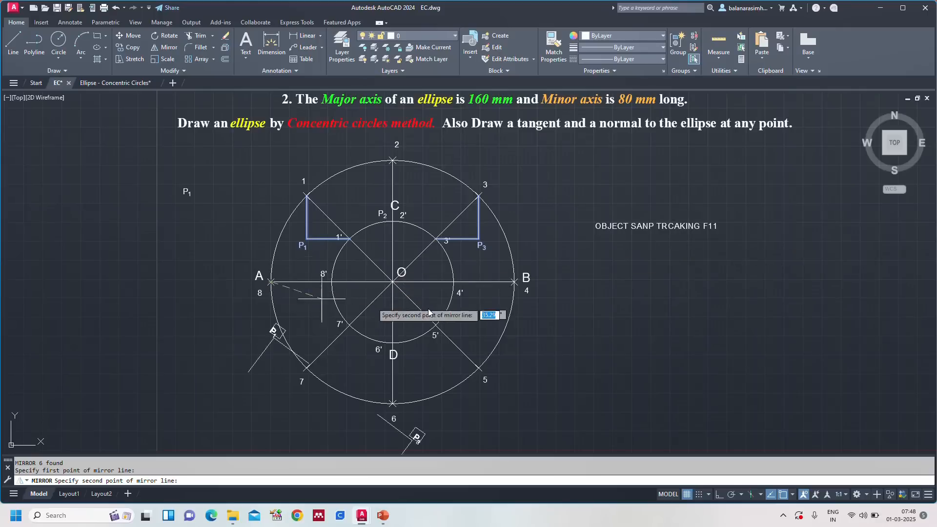
left_click(515, 282)
left_click(535, 317)
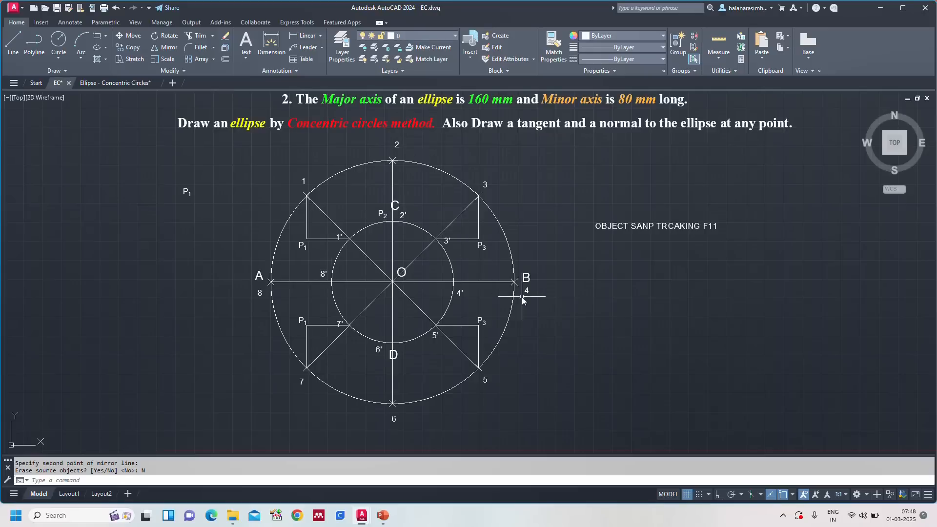
Step: Copy the upper P3 label to just inside the outer circle near point 4 and change the copy to P4, with the 4 as subscript
left_click(481, 247)
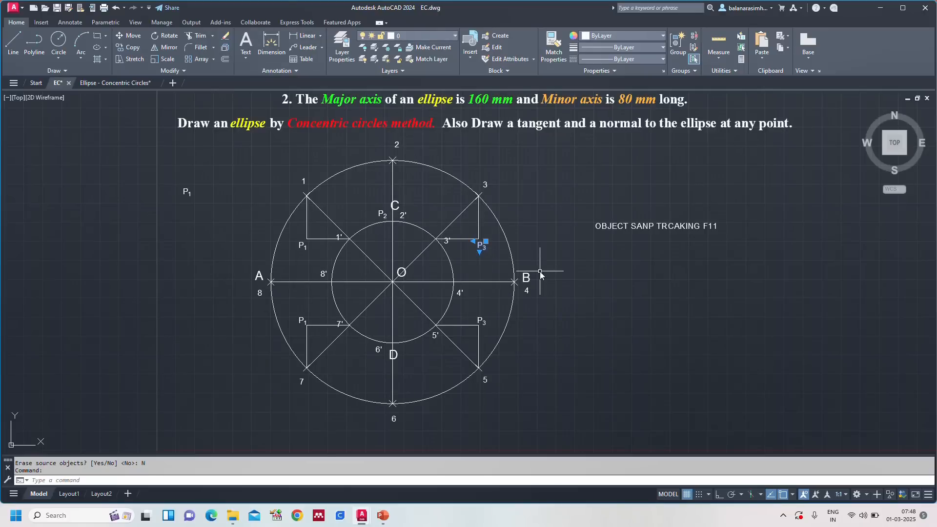
key("ctrl+c")
key("ctrl+v")
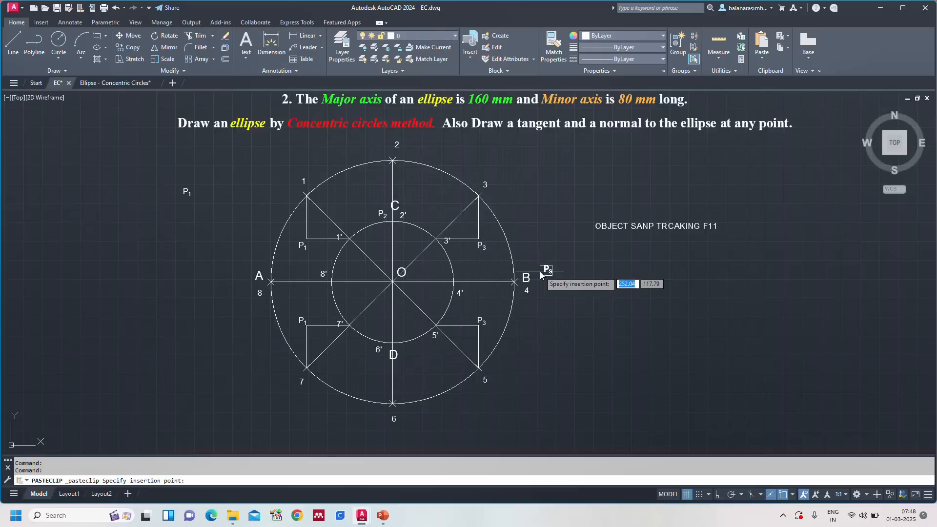
left_click(499, 292)
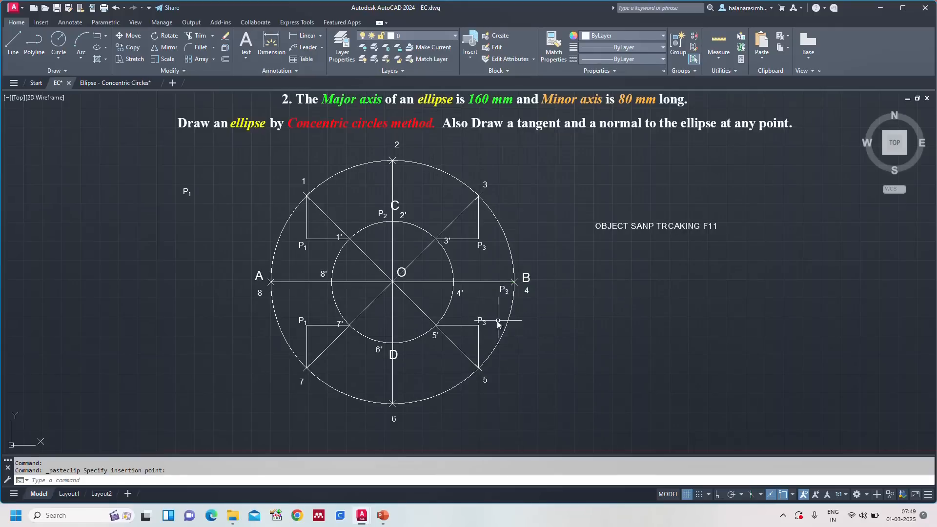
left_click(504, 290)
double_click(503, 290)
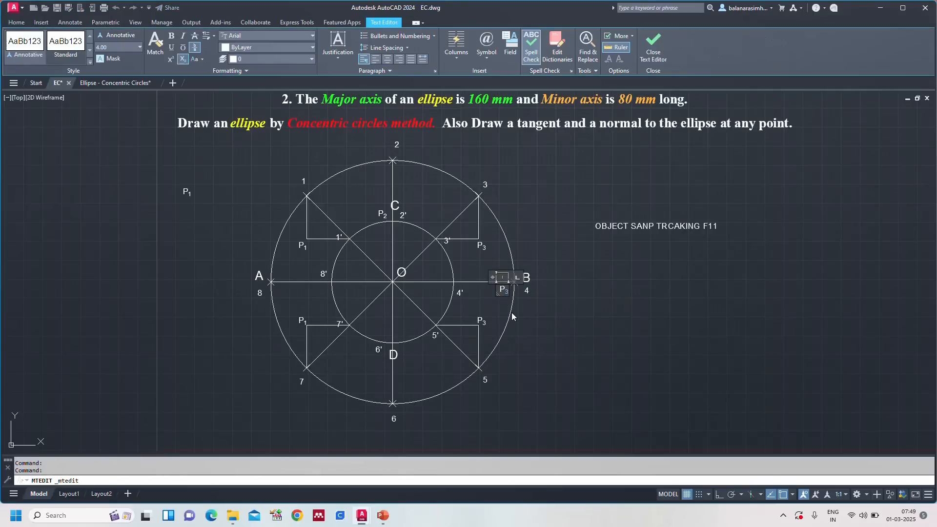
type("P4")
left_click(183, 61)
left_click(606, 400)
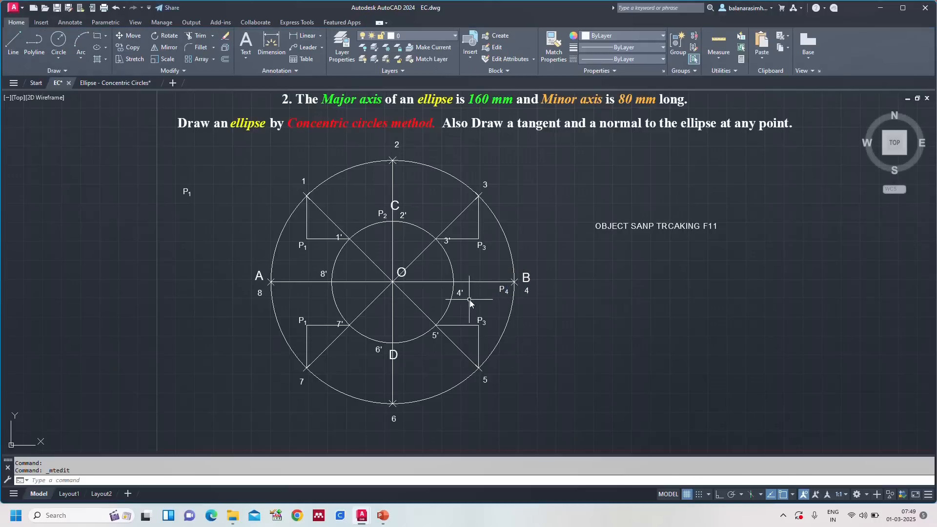
Step: Change the mirrored P3 label where the lines from points 5 and 5' meet to P5, with the 5 as subscript
double_click(481, 321)
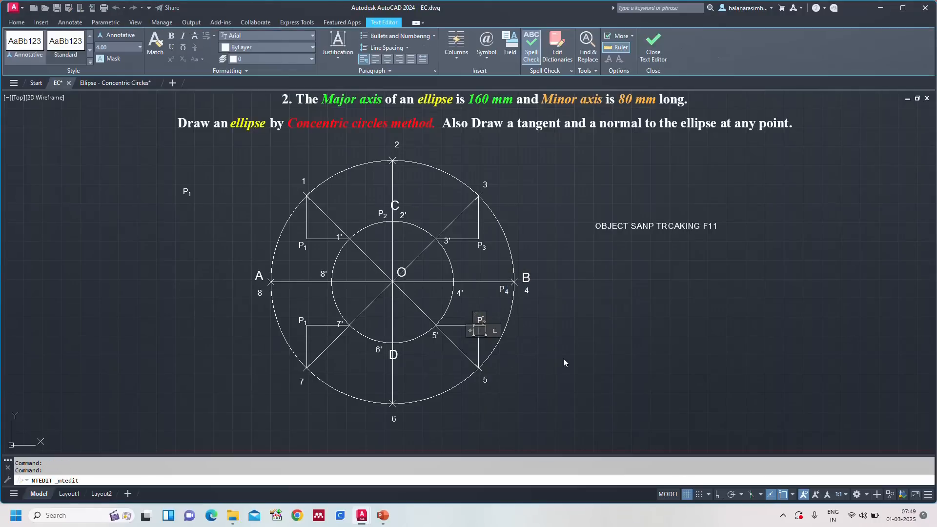
type("P5")
key("shift+Left")
left_click(182, 59)
left_click(596, 370)
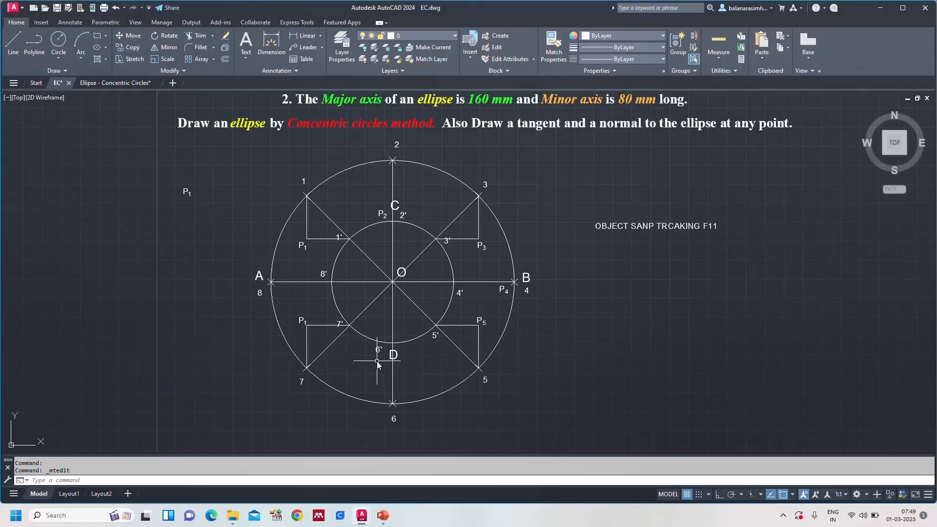
Step: Paste the copied P3 label just below 6' beside point D and change it to P6, with the 6 as subscript
key("ctrl+v")
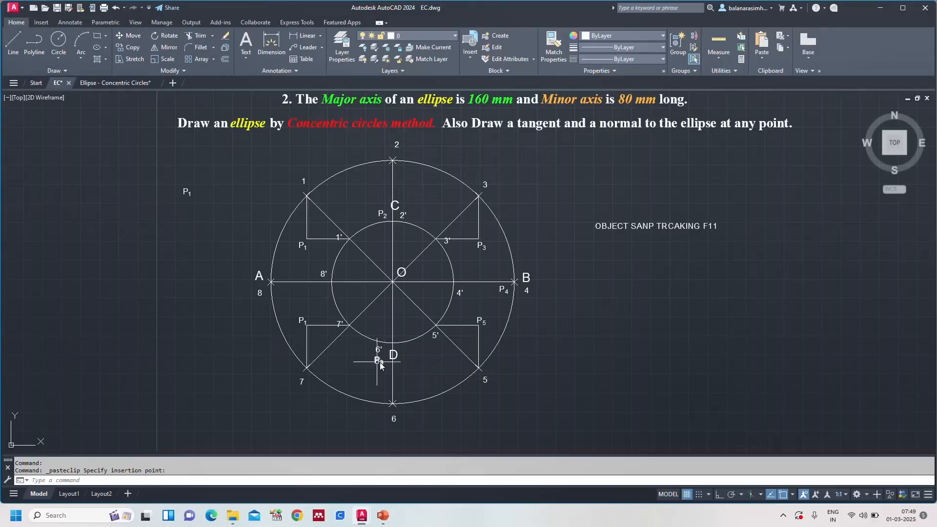
double_click(377, 362)
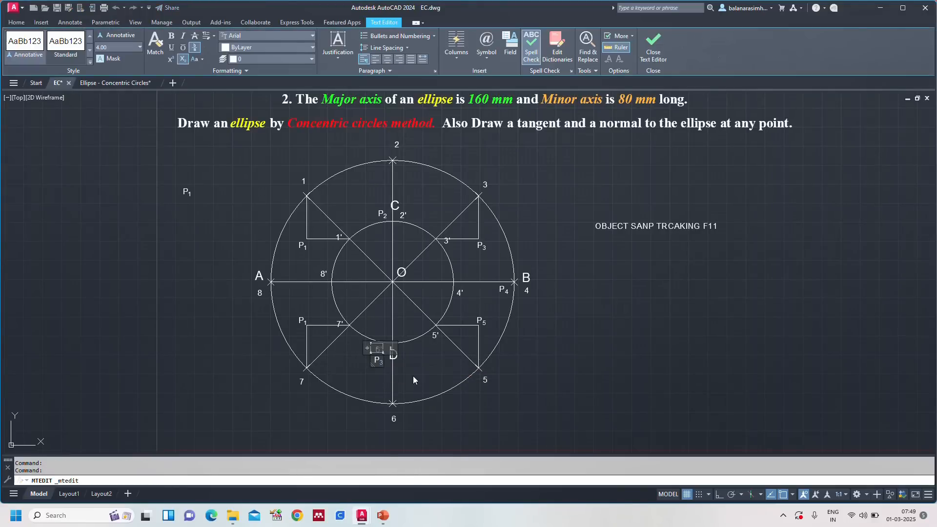
key("BackSpace")
type("6")
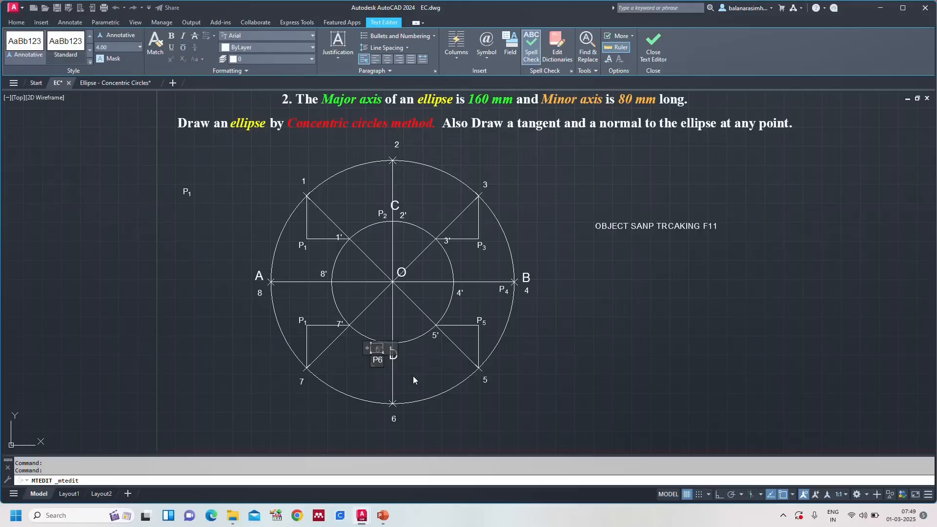
left_click(182, 59)
Step: Change the mirrored P1 label where the lines from points 7 and 7' meet to P7, with the 7 as subscript
double_click(303, 320)
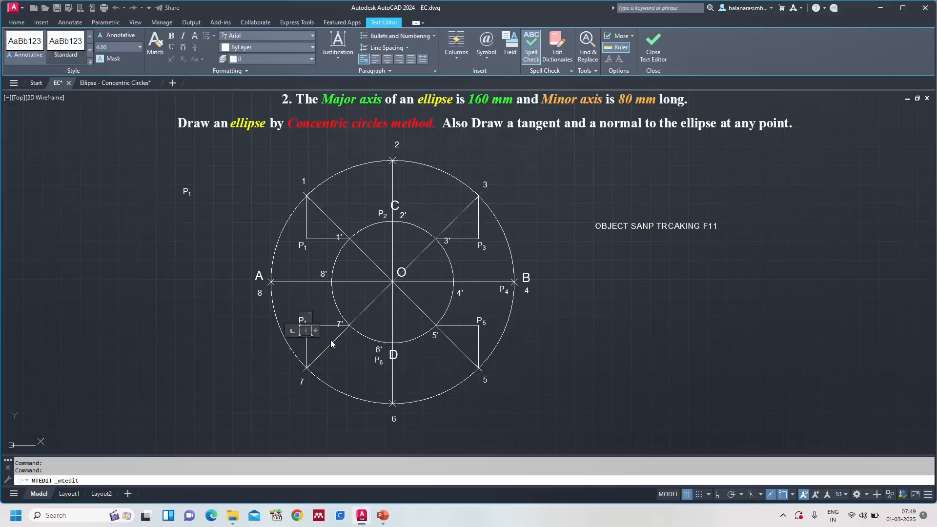
key("ctrl+a")
type("P7")
left_click(183, 60)
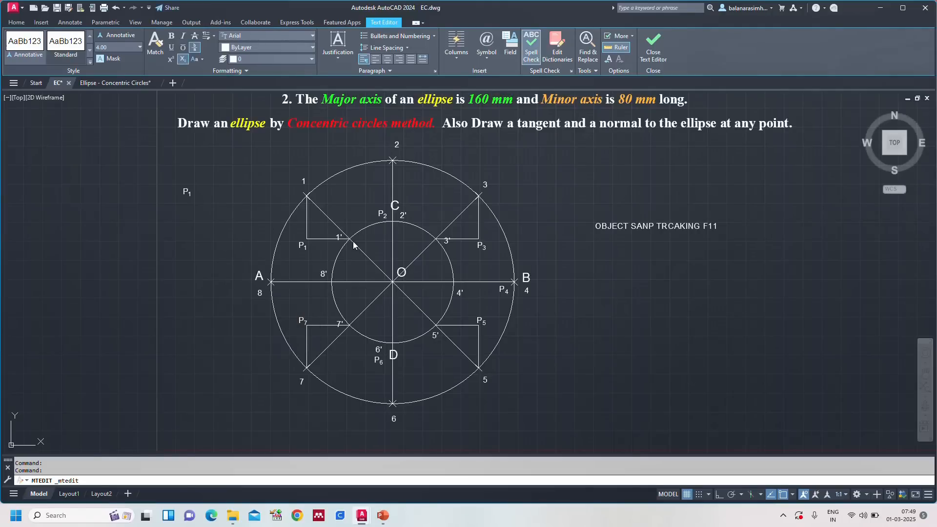
left_click(252, 243)
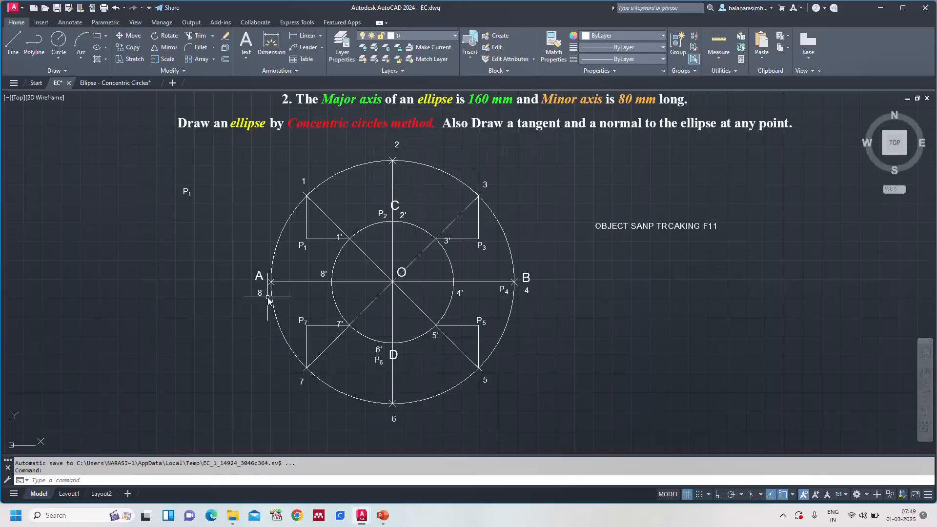
Step: Paste the copied P3 label just inside the outer circle below point A and change it to P8, with the 8 as subscript
key("ctrl+v")
scroll(254, 289, "up", 4)
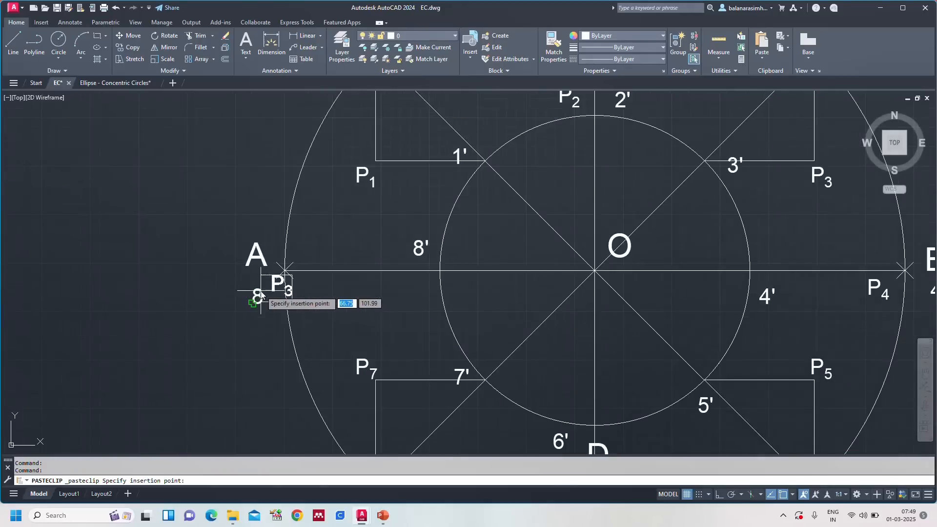
left_click(283, 299)
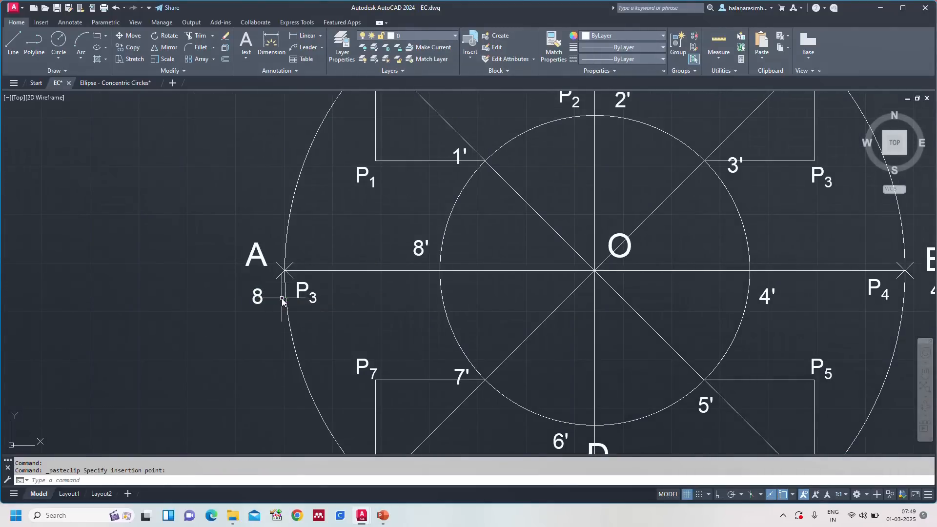
left_click(315, 301)
type("8")
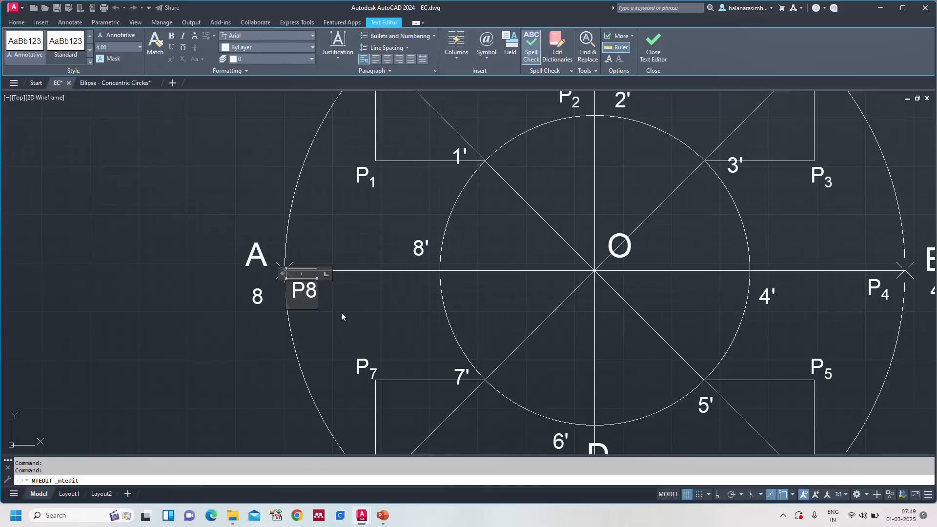
key("shift+Left")
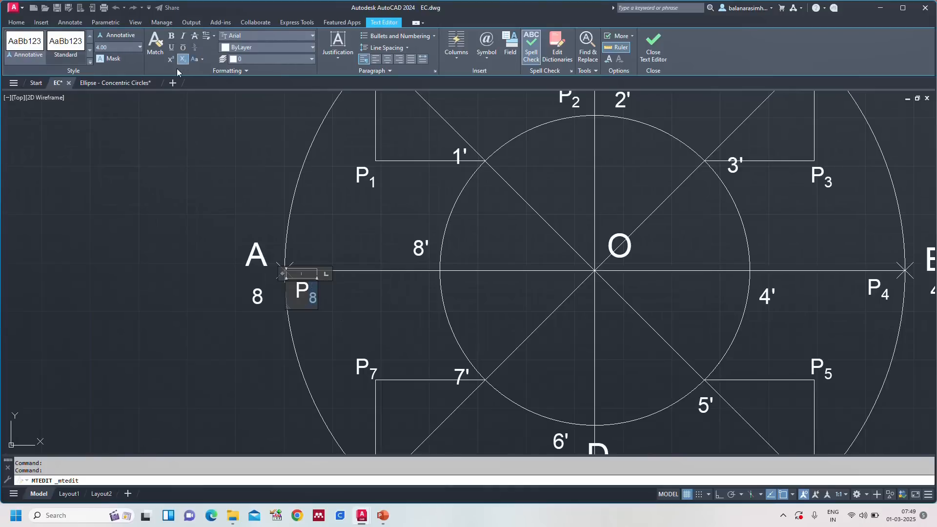
left_click(199, 199)
type("z")
key("Return")
type("a")
key("Return")
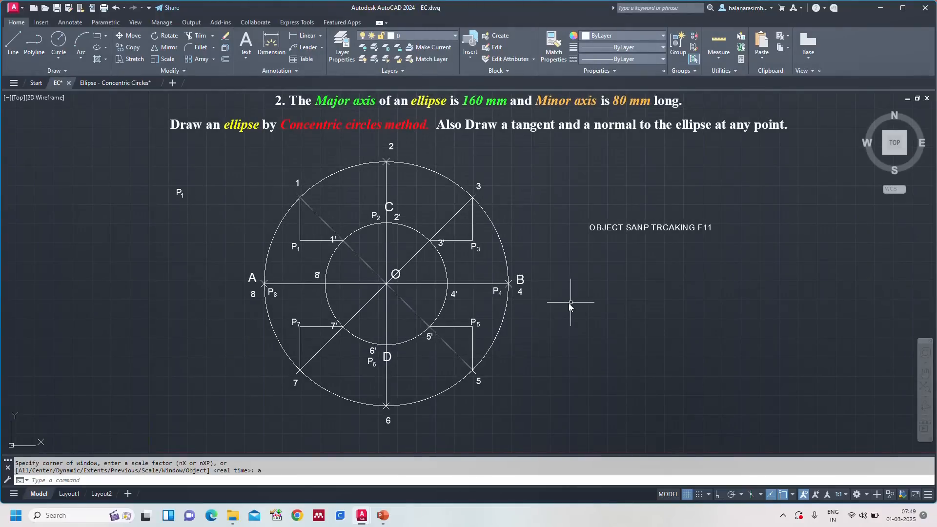
Step: Draw a closed fit-point spline from A through P1, P2, P3, B, P5, P6 and P7 to form the ellipse
left_click(115, 83)
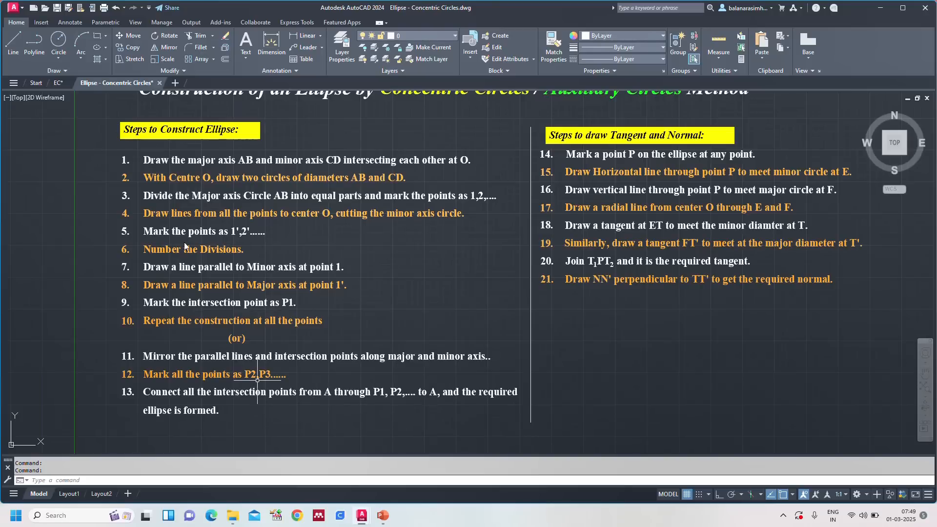
left_click(66, 84)
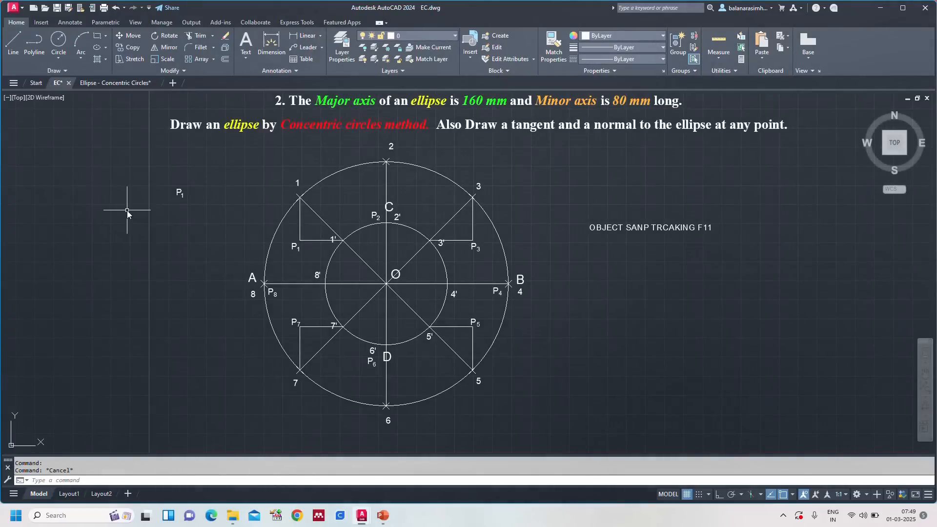
type("s")
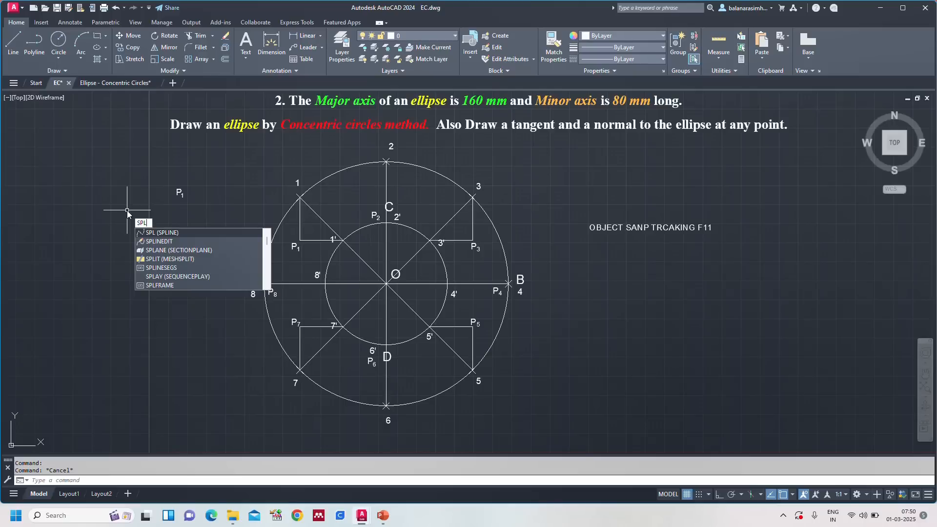
type("pl")
key("Return")
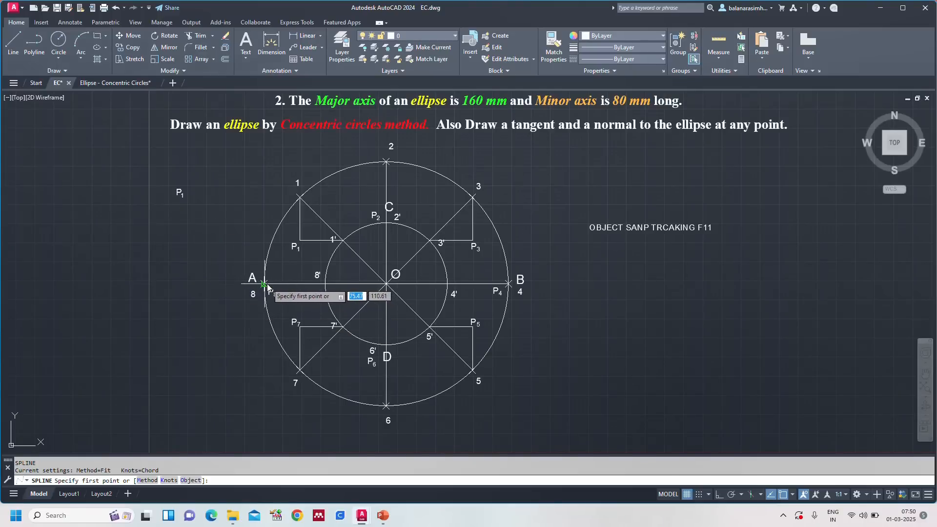
left_click(266, 285)
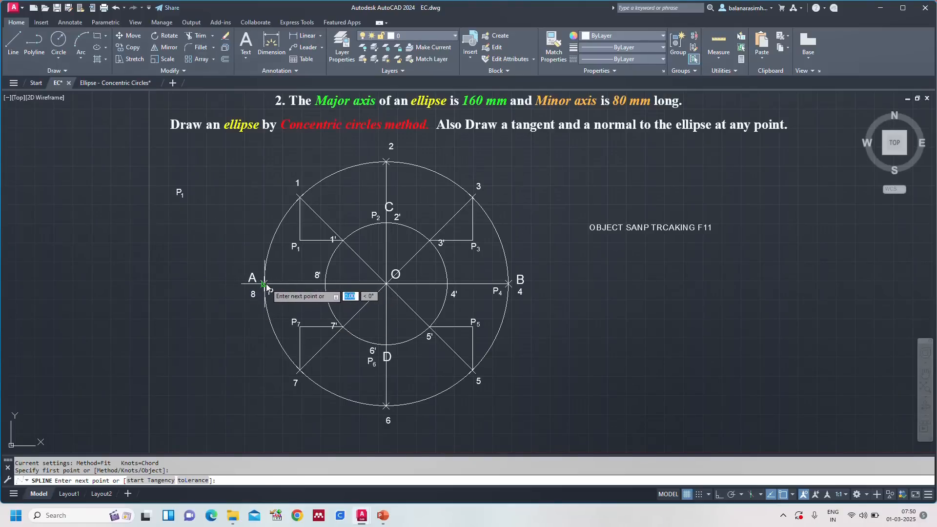
left_click(300, 242)
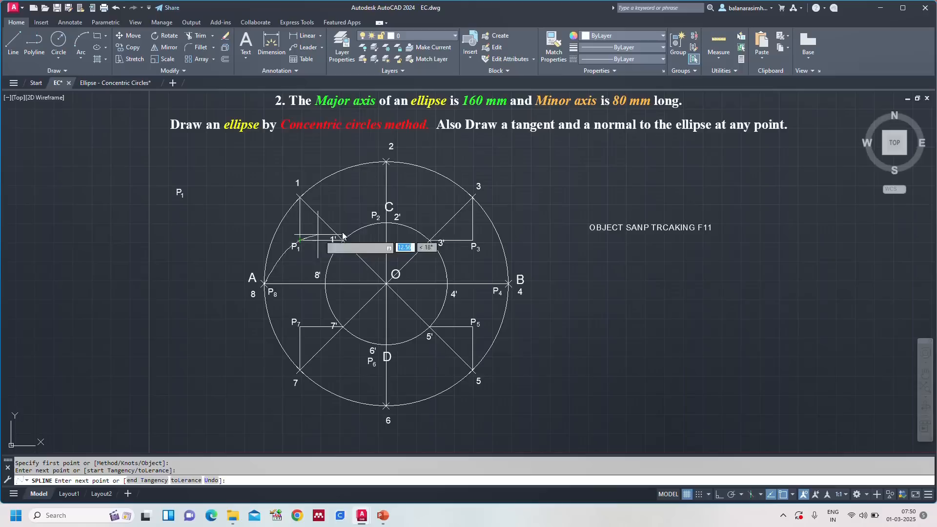
left_click(385, 223)
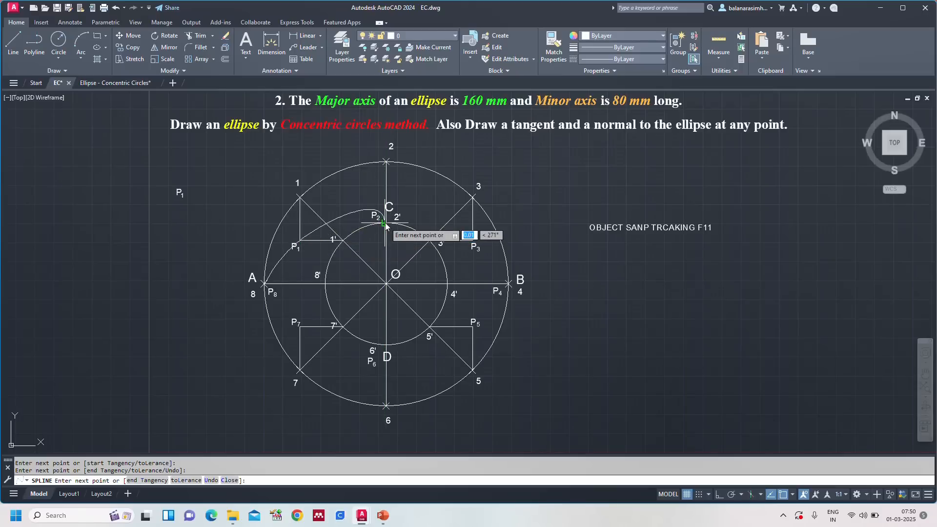
left_click(472, 247)
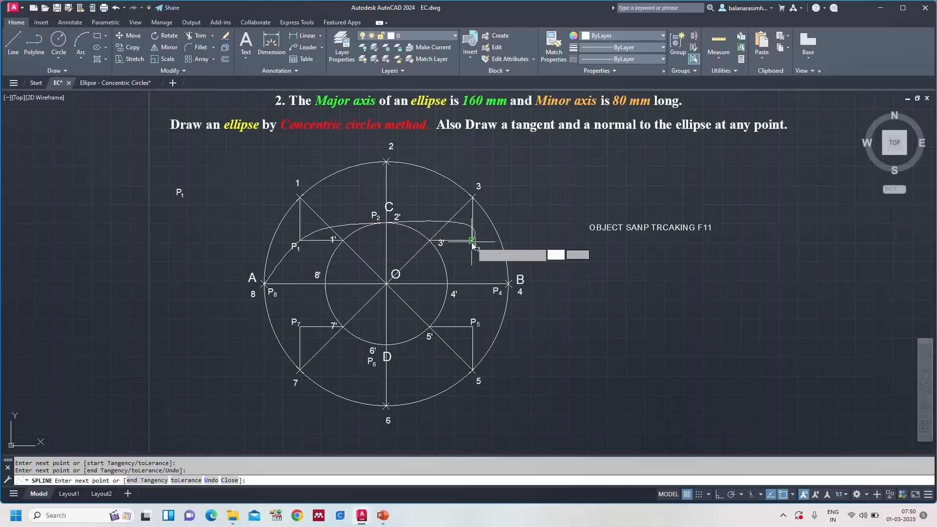
left_click(509, 283)
left_click(473, 326)
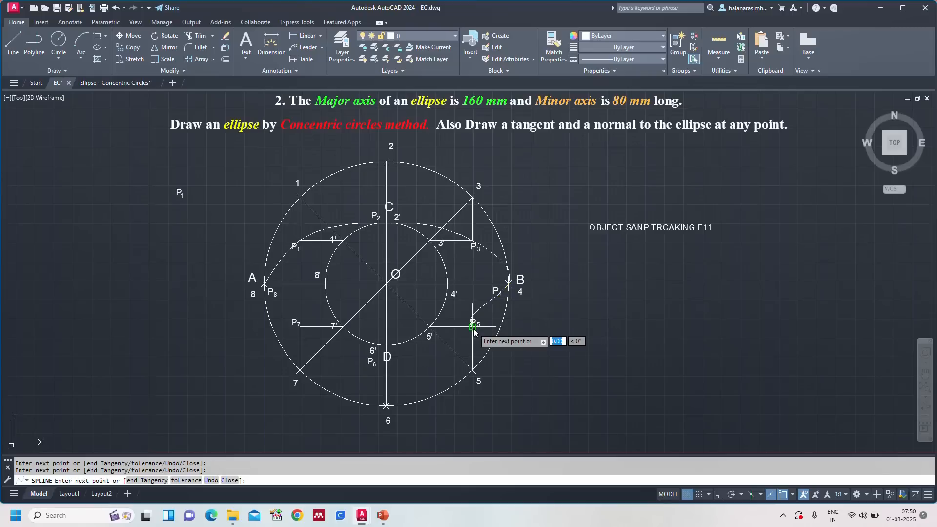
left_click(387, 345)
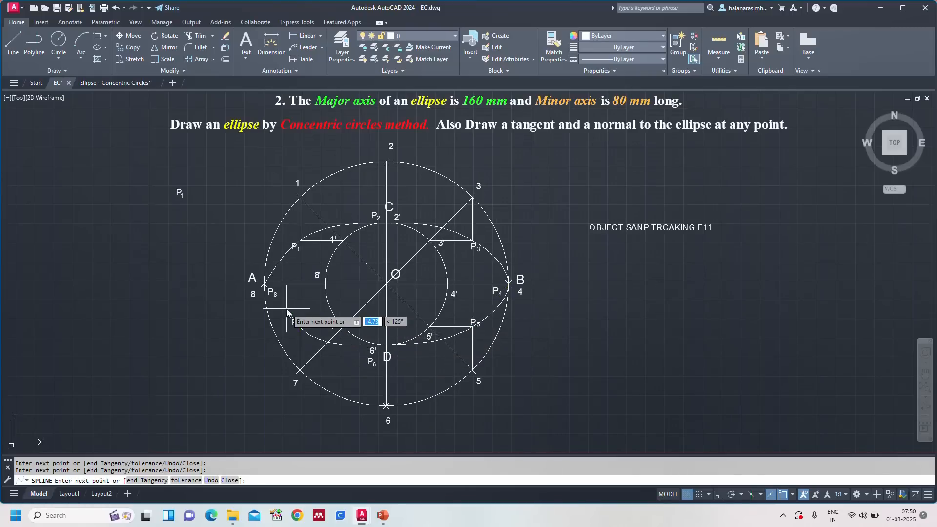
type("c")
key("Return")
type("c")
key("Return")
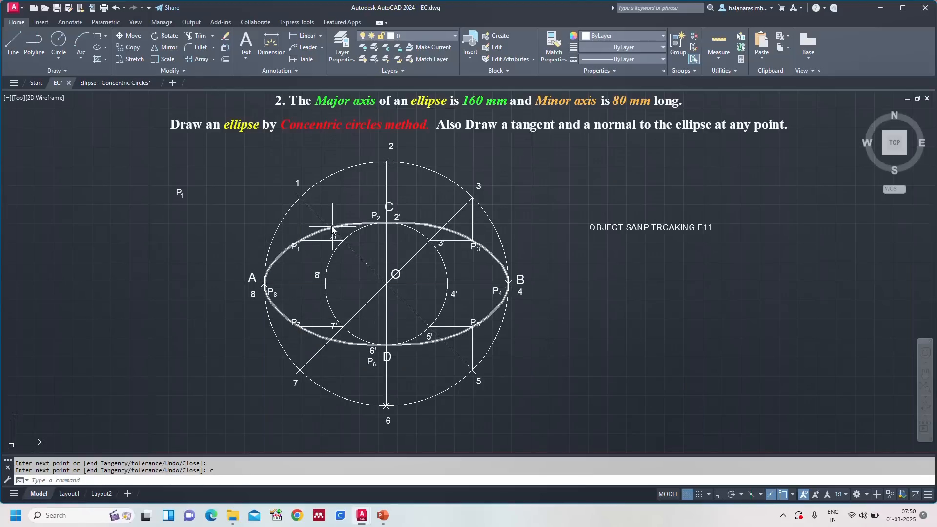
Step: Set the ellipse spline's colour to Red and its lineweight to 0.40 mm
left_click(428, 229)
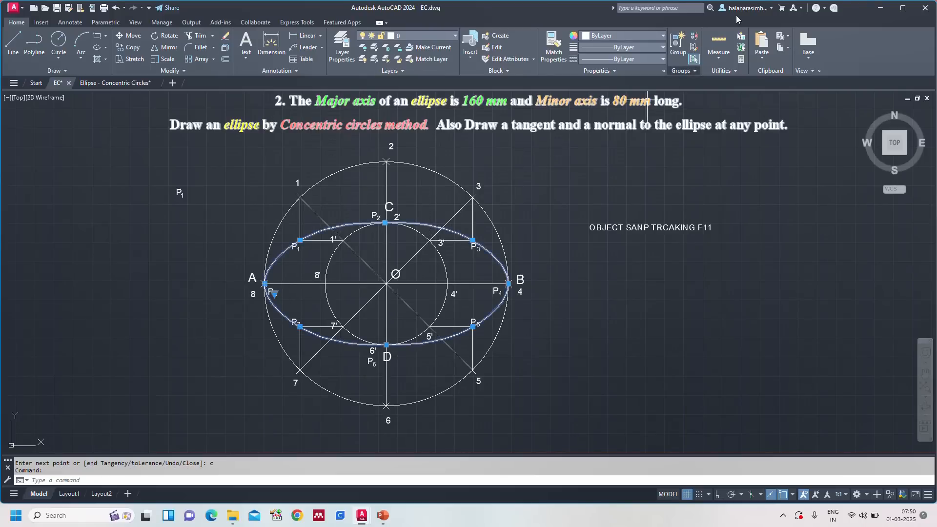
left_click(637, 36)
left_click(587, 131)
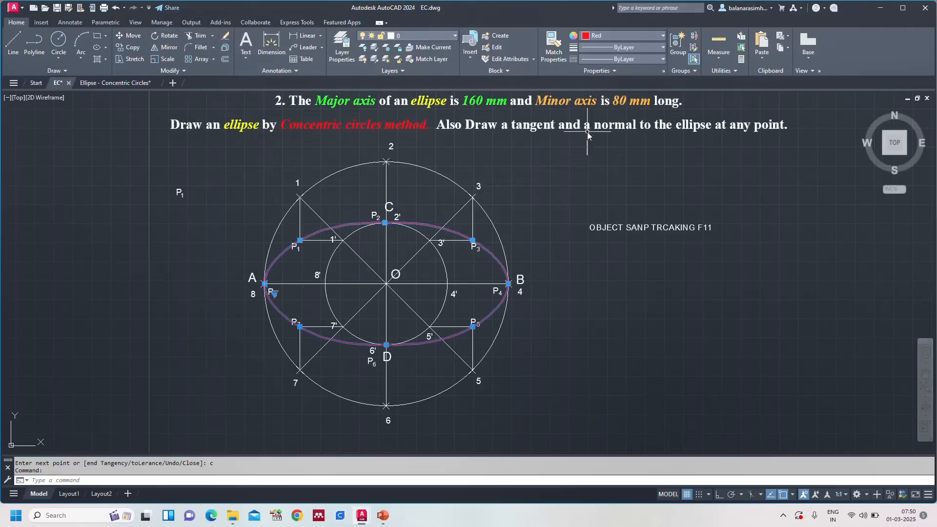
left_click(598, 46)
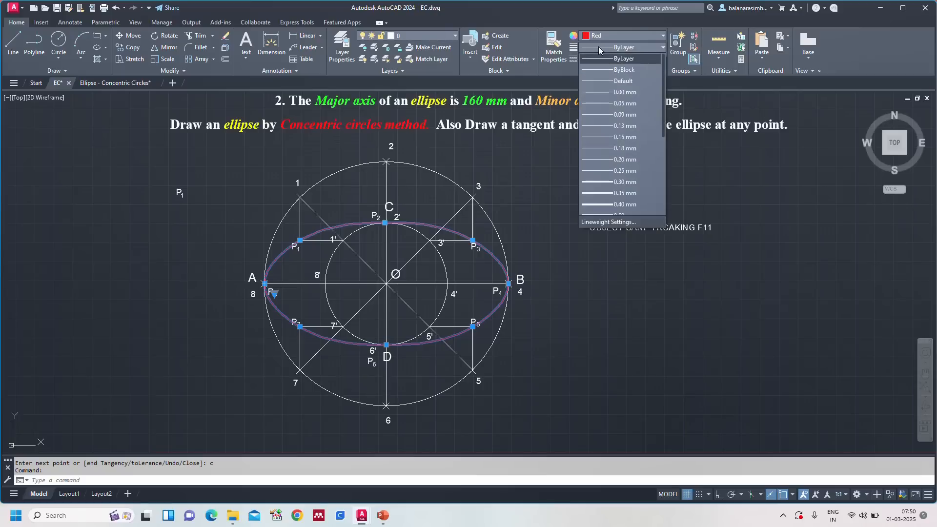
left_click(625, 204)
key("Escape")
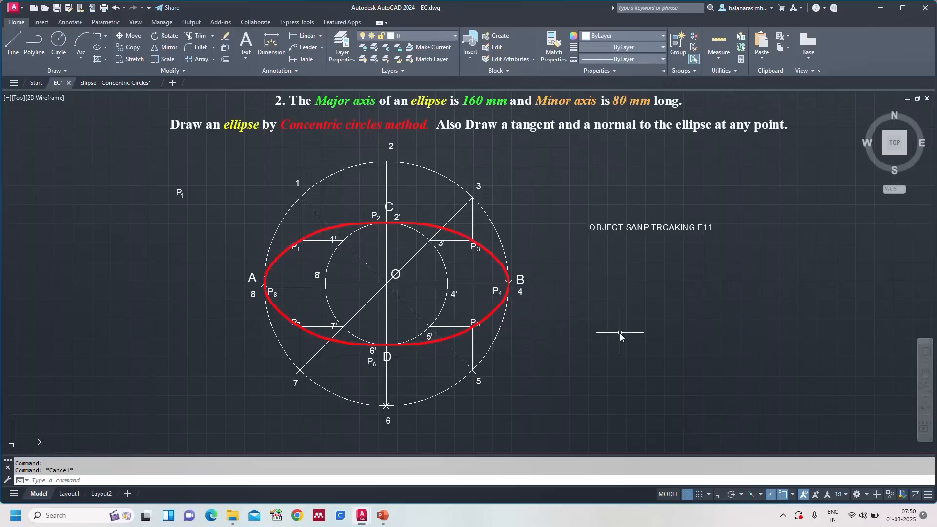
Step: Delete the "OBJECT SANP TRCAKING F11" note beside the construction
type("z")
key("Return")
type("a")
key("Return")
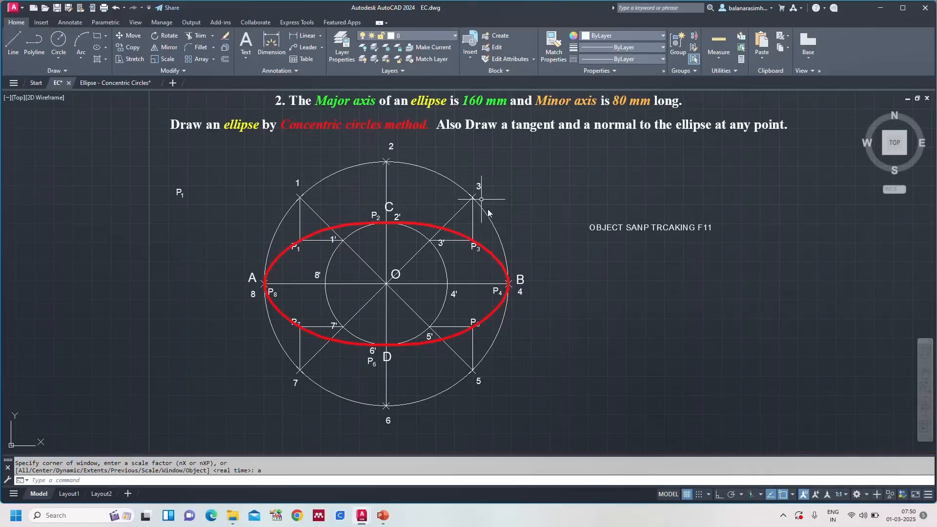
left_click(647, 224)
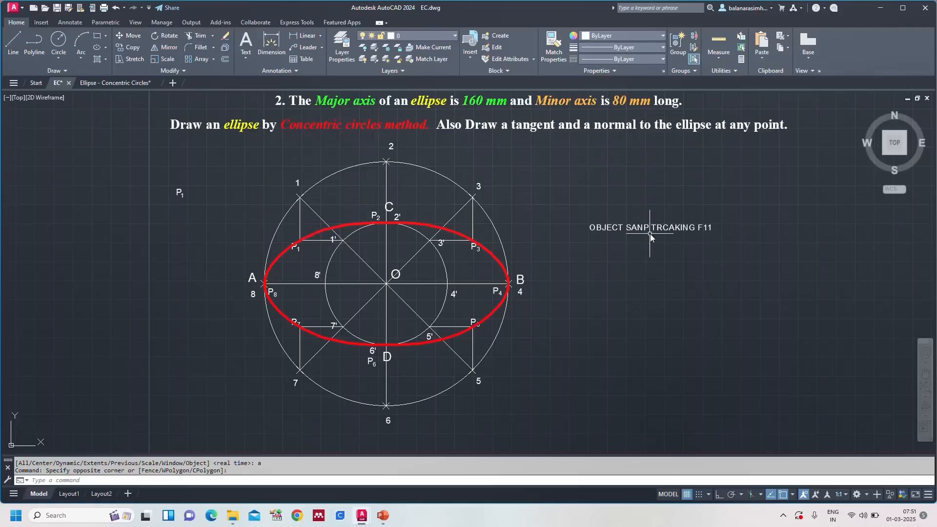
left_click(648, 227)
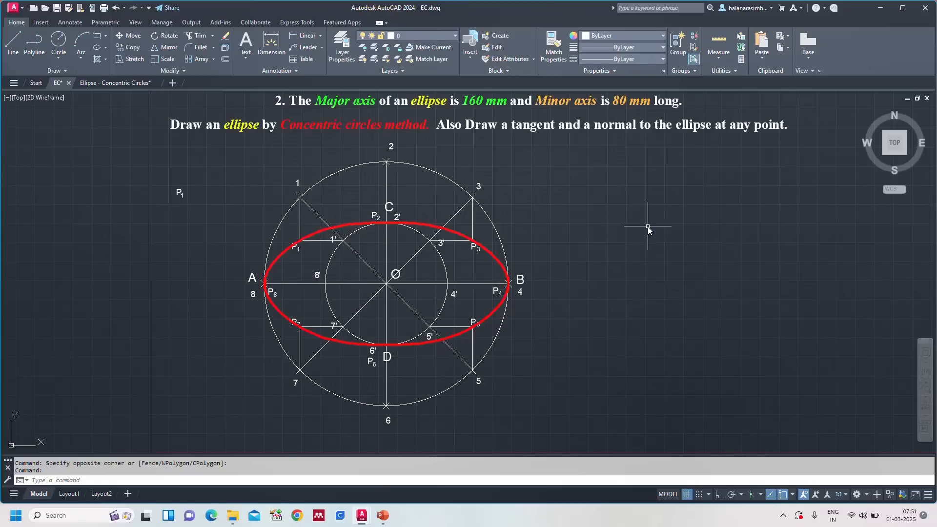
type("z")
key("Return")
type("a")
key("Return")
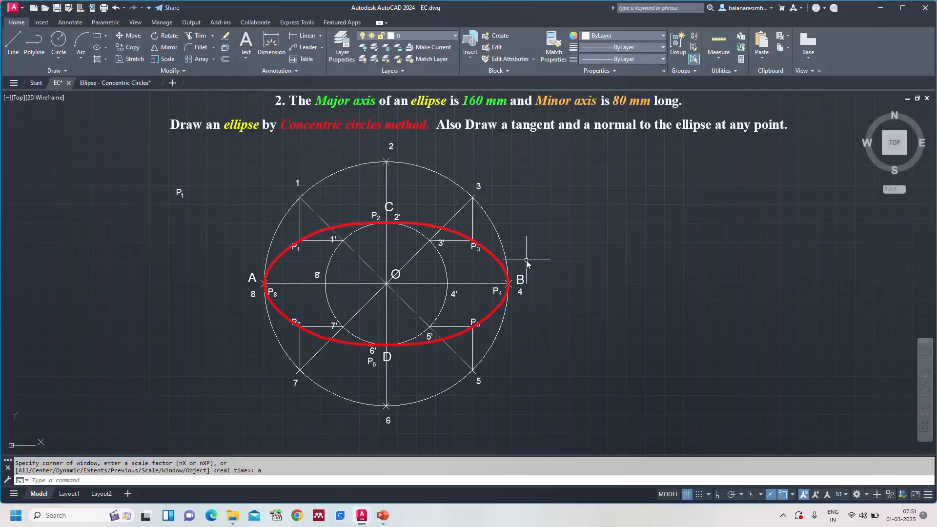
Step: Review the tangent and normal instructions, steps 14 to 21, in the Ellipse - Concentric Circles drawing
left_click(124, 83)
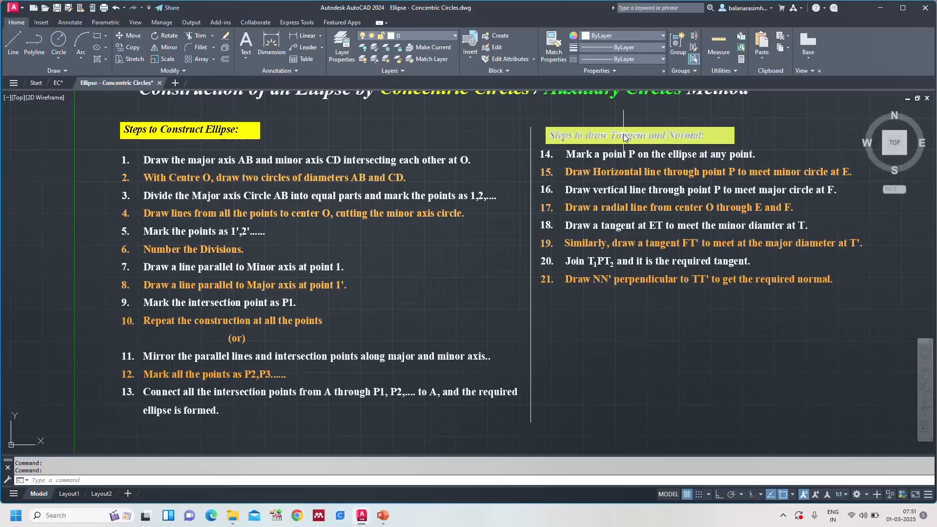
type("z")
key("Return")
type("a")
key("Return")
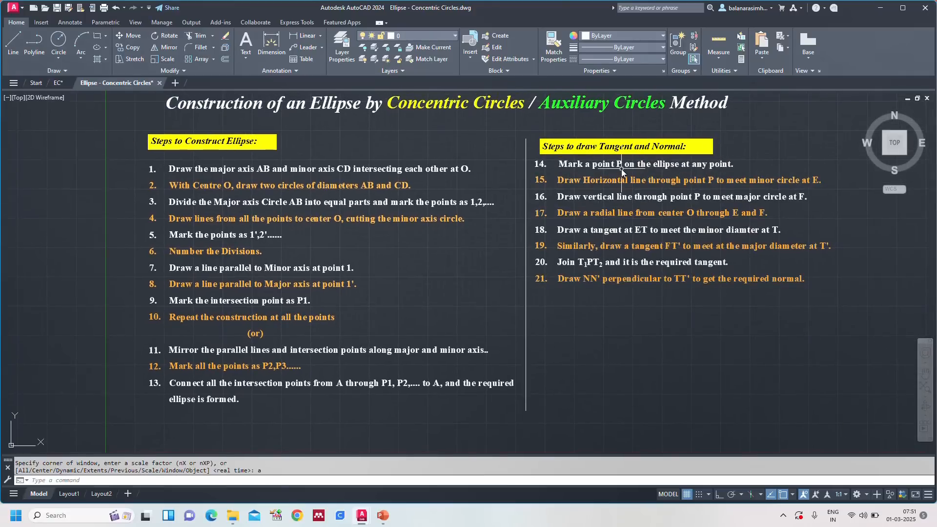
left_click(60, 83)
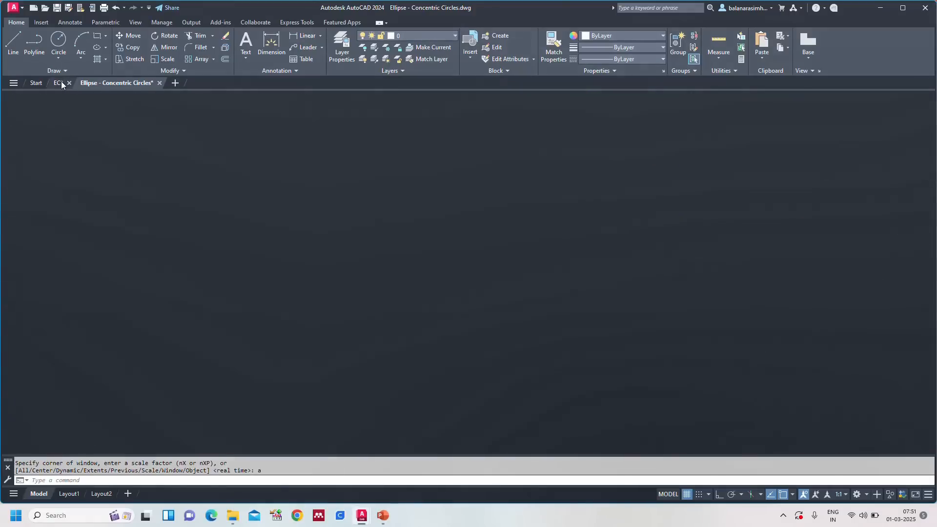
Step: Move the entire ellipse construction with its labels about 65 mm to the right and slightly down, below the problem statement
type("z")
key("Return")
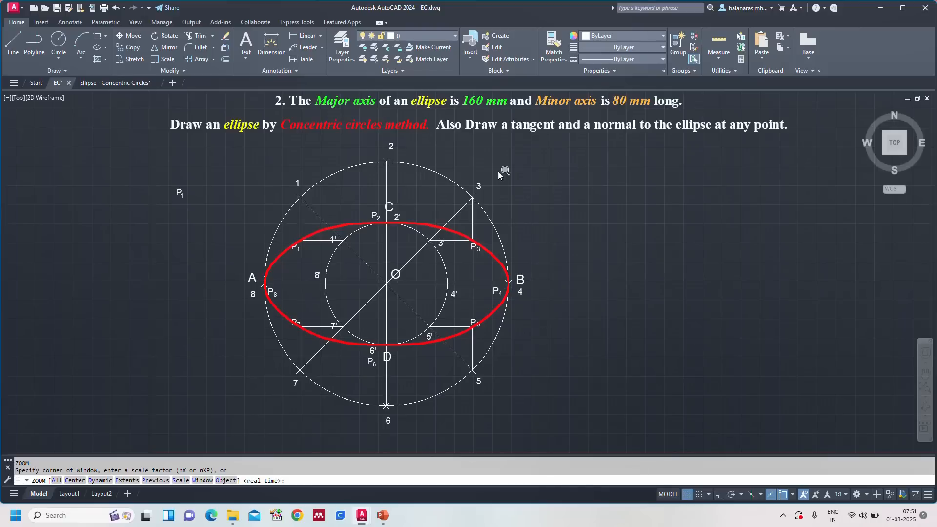
type("a")
key("Return")
mouse_move(495, 158)
left_mouse_down()
mouse_move(421, 140)
mouse_move(364, 148)
mouse_move(241, 200)
mouse_move(273, 407)
mouse_move(610, 390)
mouse_move(660, 323)
left_mouse_up()
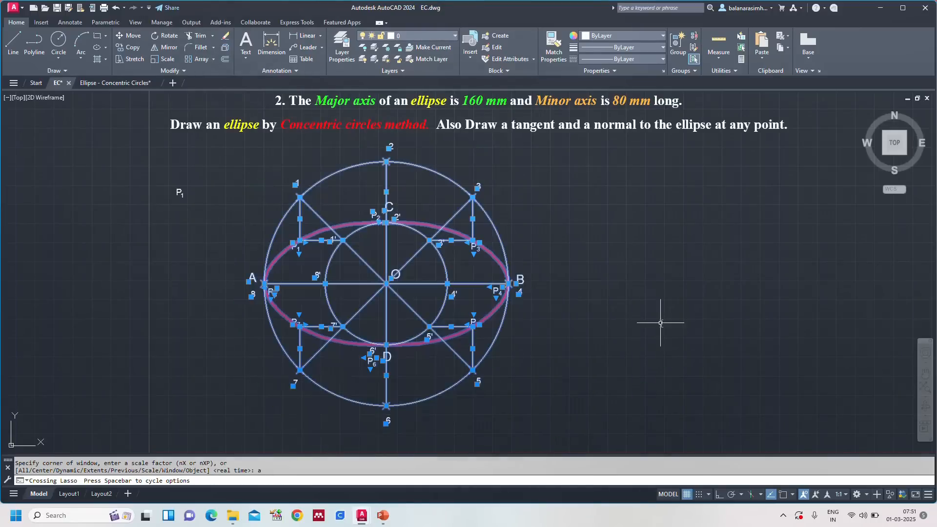
type("m")
key("Return")
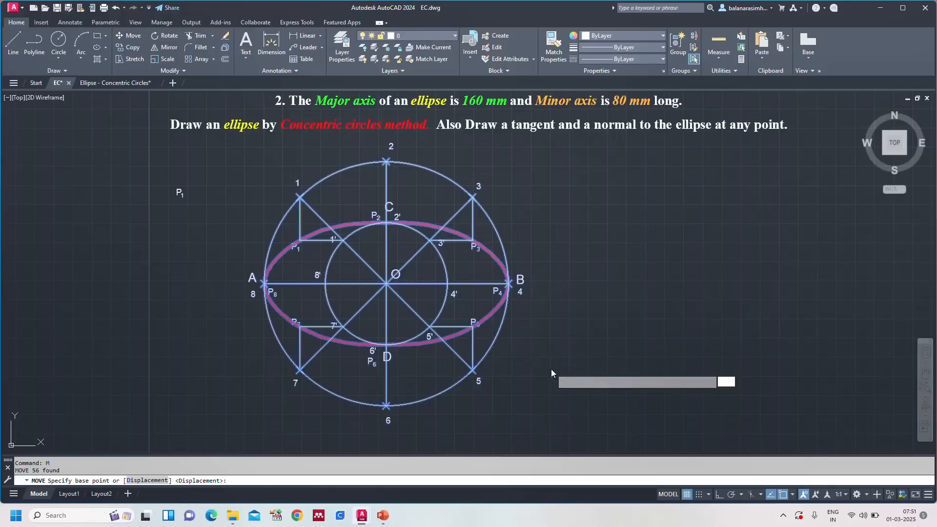
left_click(552, 370)
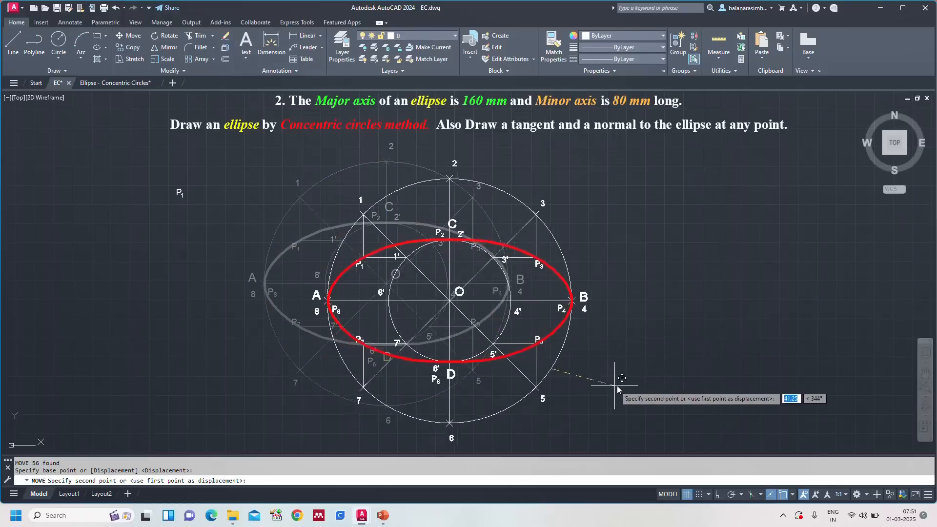
left_click(648, 383)
key("Escape")
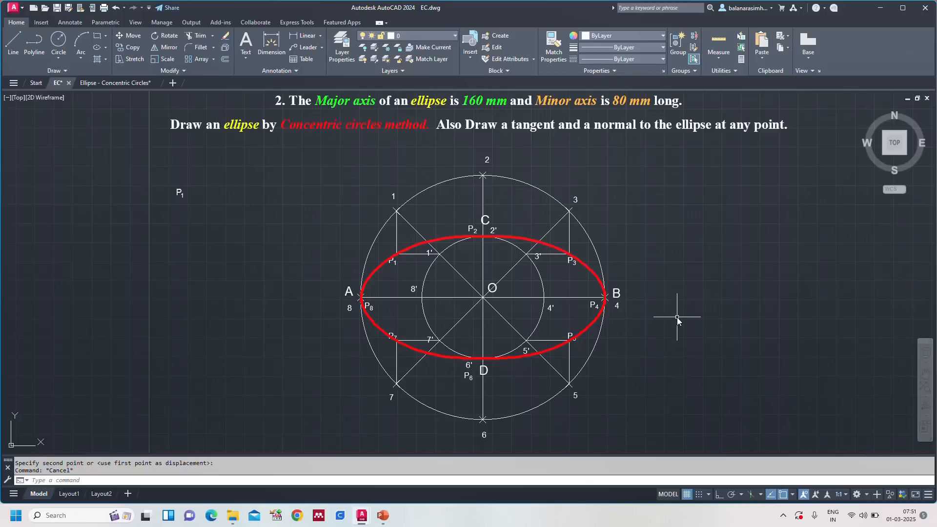
Step: Make Yellow the current colour and place a point on the ellipse between P3 and P4
left_click(626, 38)
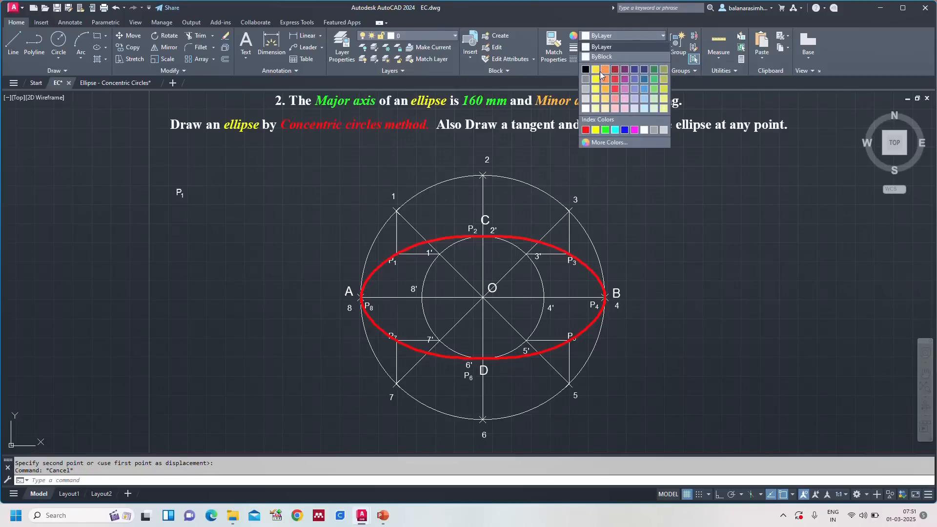
left_click(595, 129)
key("Escape")
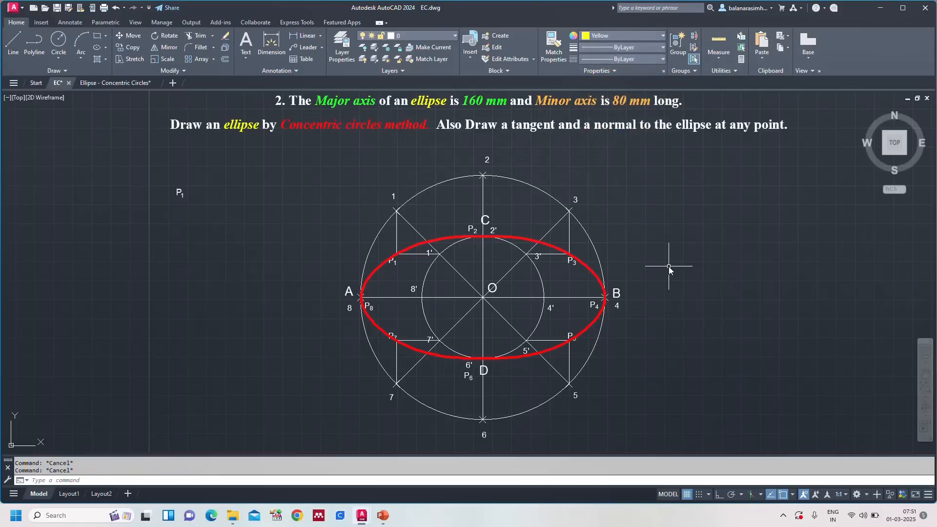
type("po")
key("Return")
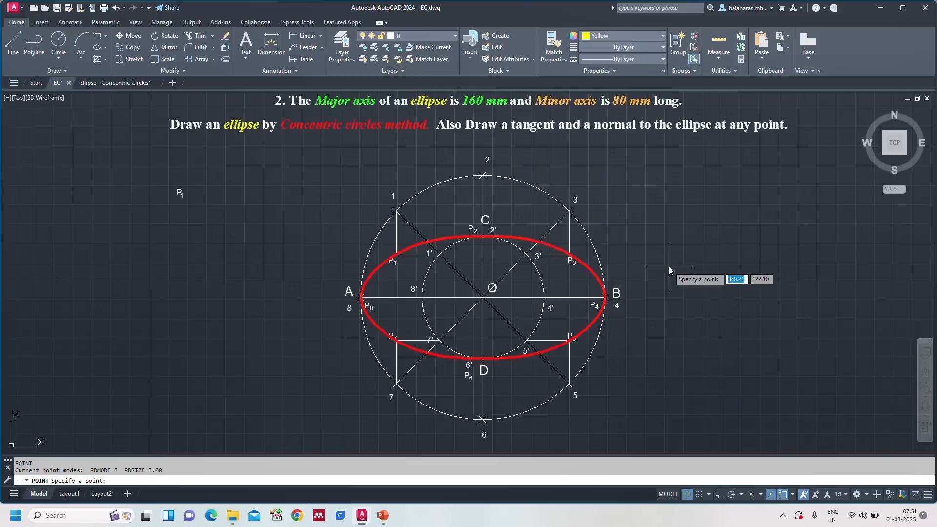
left_click(585, 266)
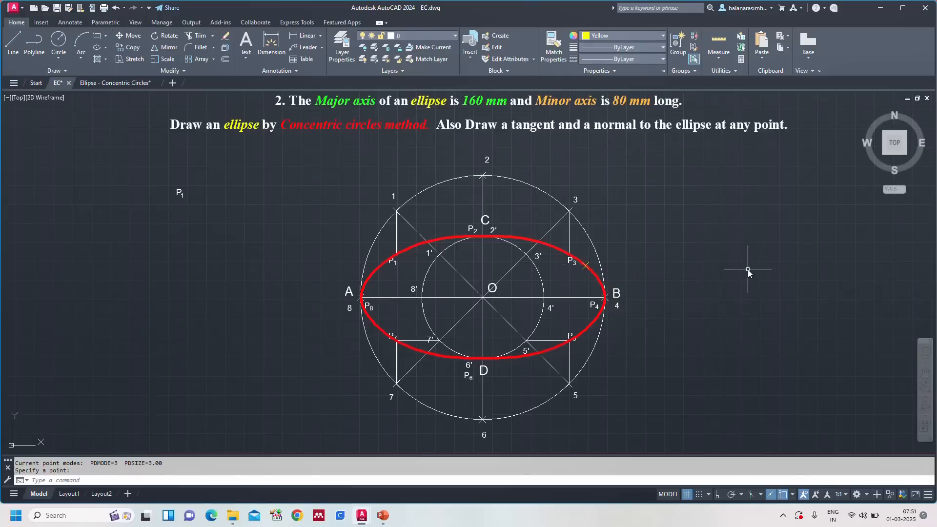
Step: Label the yellow point on the ellipse between P3 and P4 with the text P, 4 mm high and unrotated
scroll(596, 277, "up", 4)
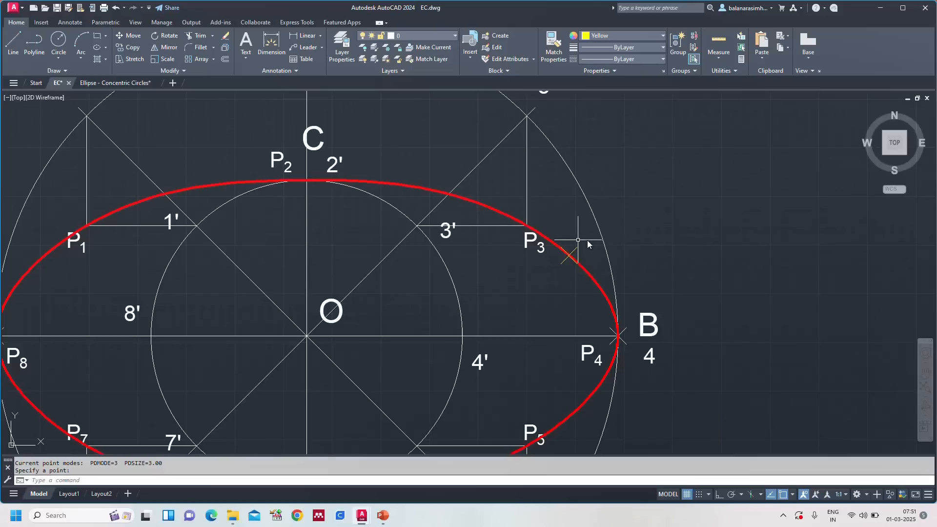
key("Return")
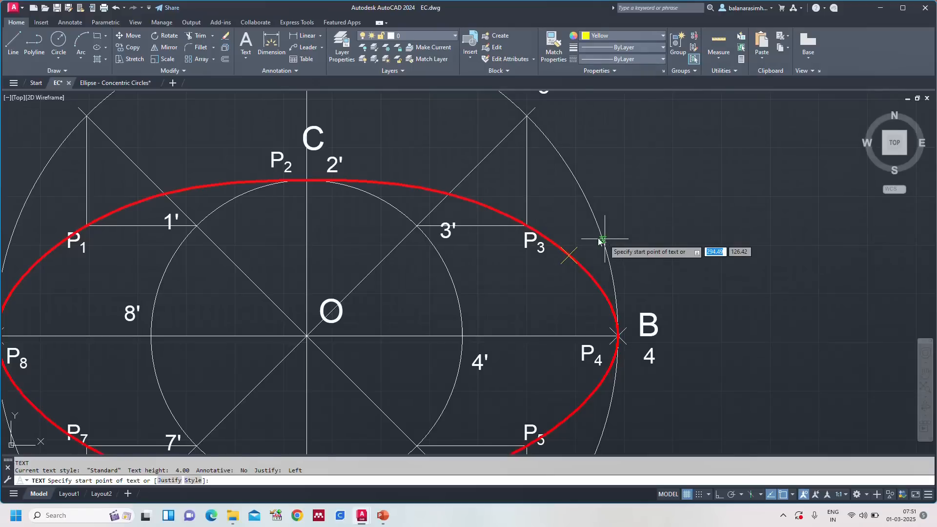
left_click(579, 237)
key("Return")
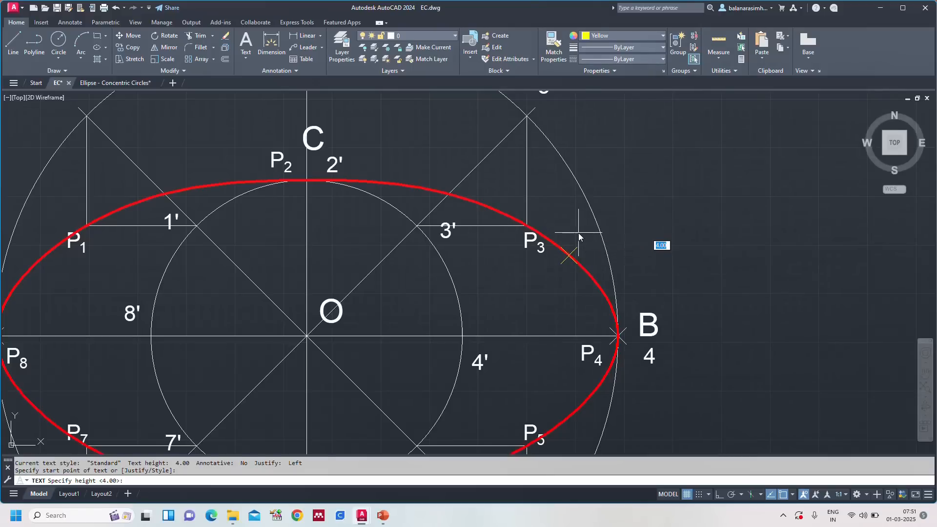
key("Return")
type("P")
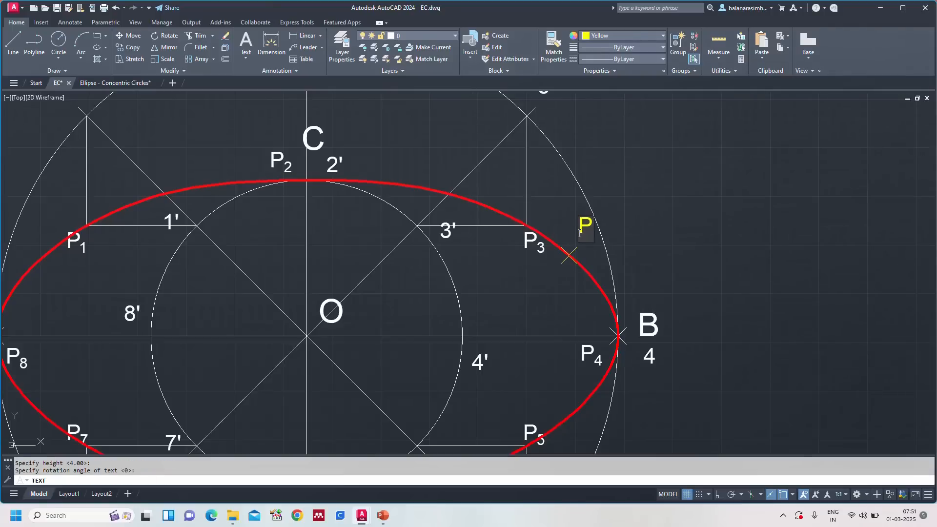
key("Return")
Step: Check step 15 of the tangent and normal instructions in the Ellipse - Concentric Circles drawing and return to EC
type("z")
key("Return")
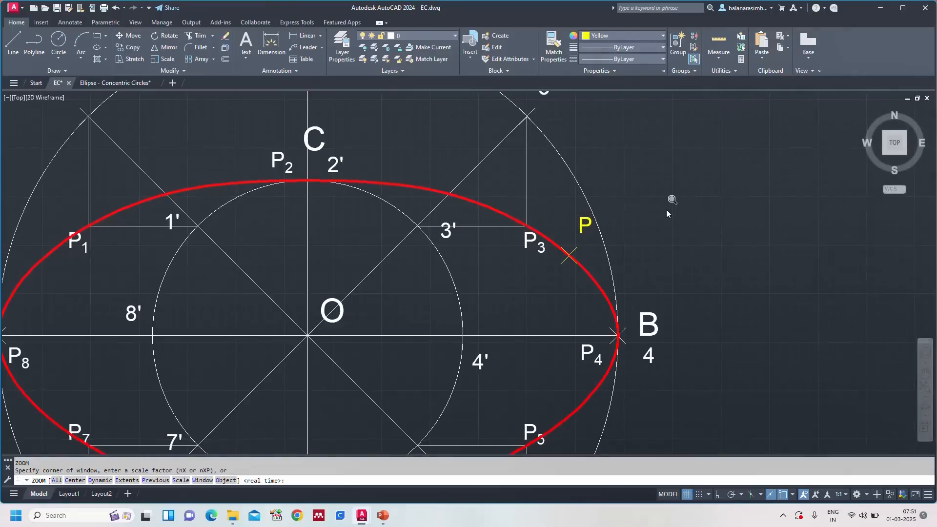
type("a")
key("Return")
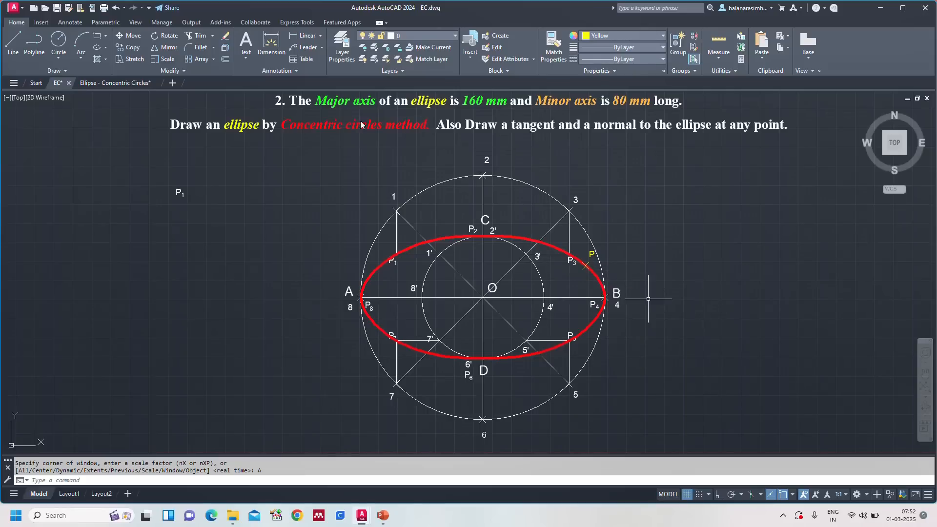
left_click(122, 84)
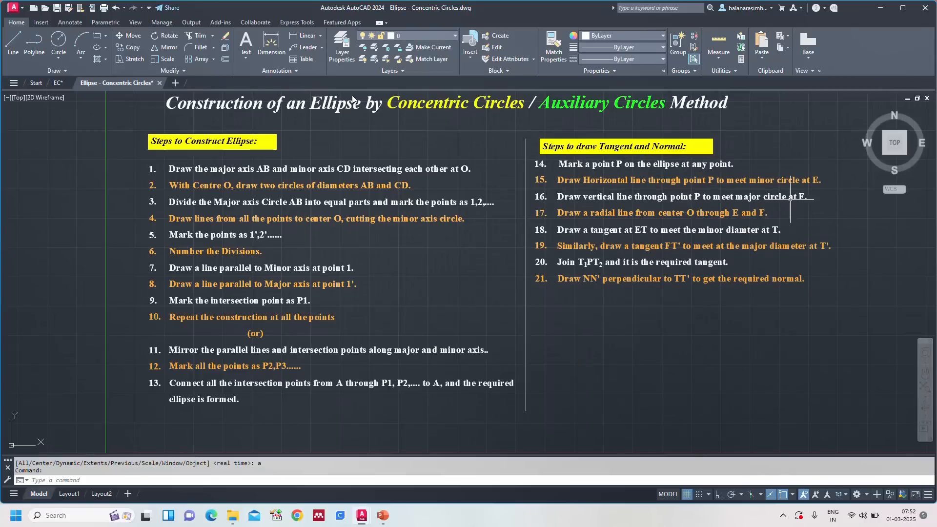
left_click(57, 83)
key("Escape")
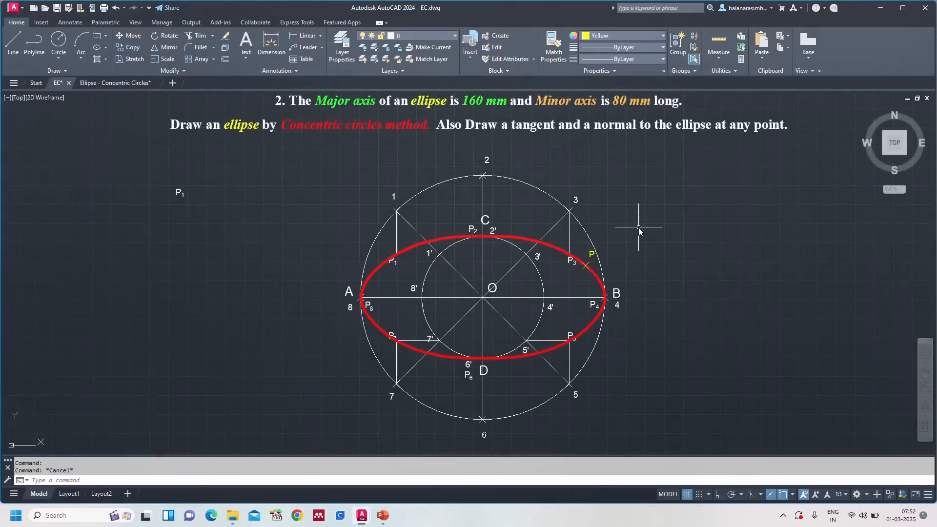
Step: Try to draw a horizontal line with Ortho on from point P into the minor circle, and delete that line
type("L")
key("Return")
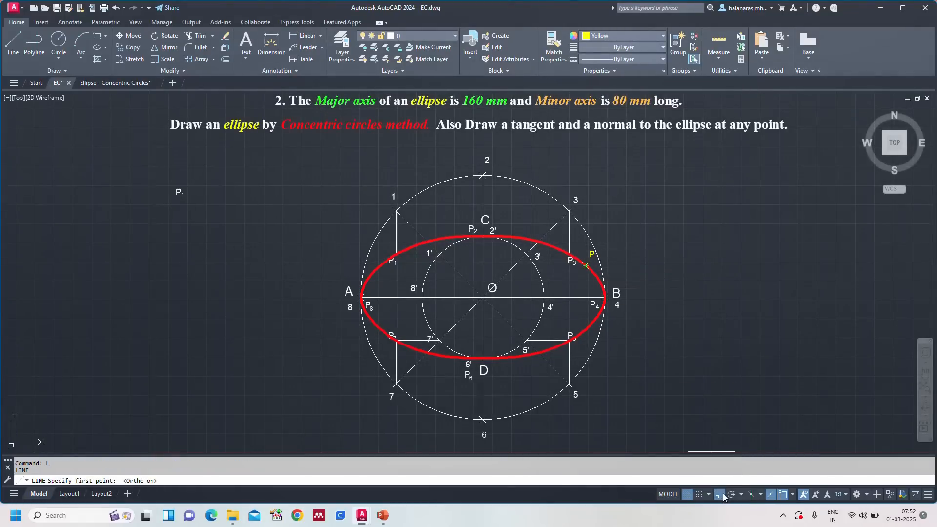
left_click(586, 266)
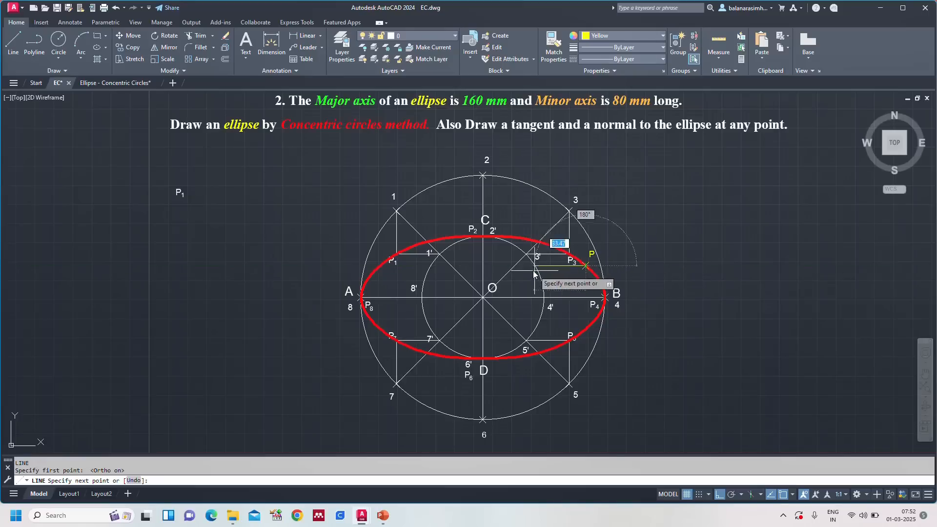
left_click(516, 272)
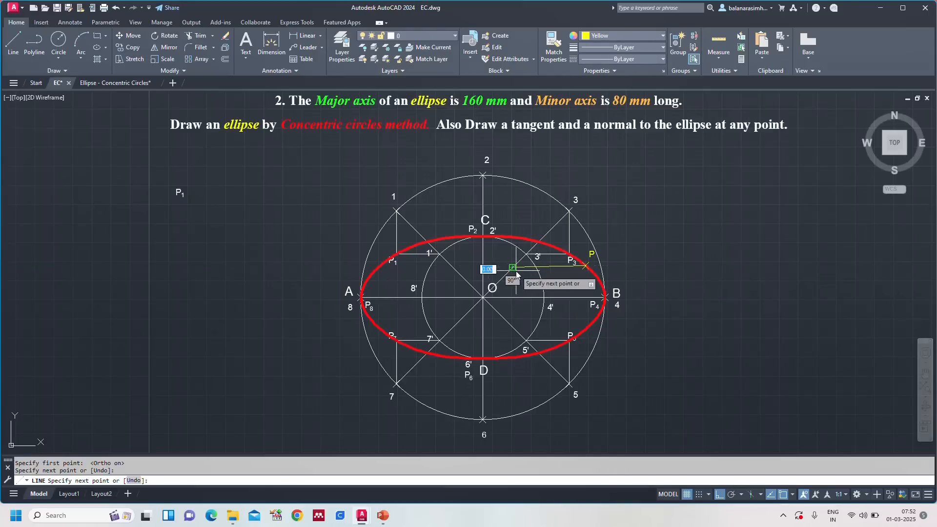
key("Escape")
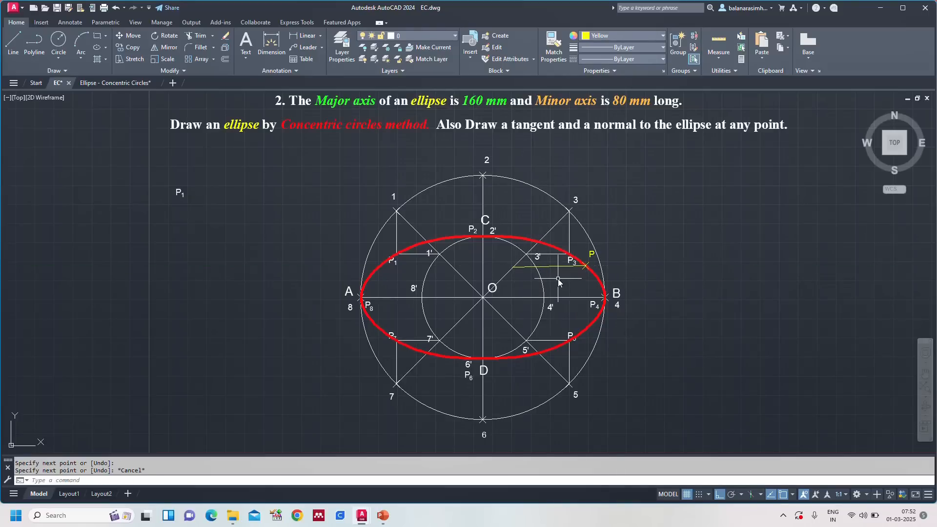
scroll(558, 279, "up", 4)
left_click(547, 257)
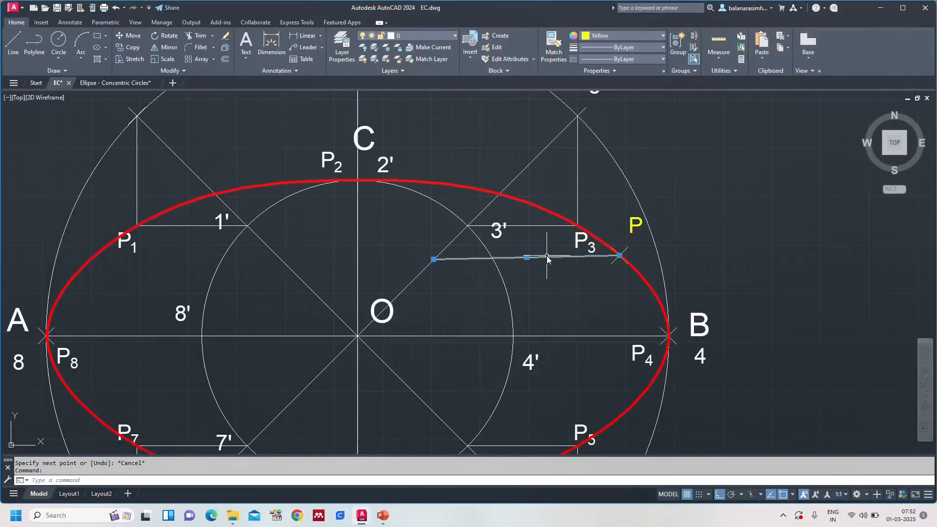
key("Delete")
Step: Draw a horizontal line about 41 mm long from point P toward the minor axis, crossing the minor circle
type("L")
key("Return")
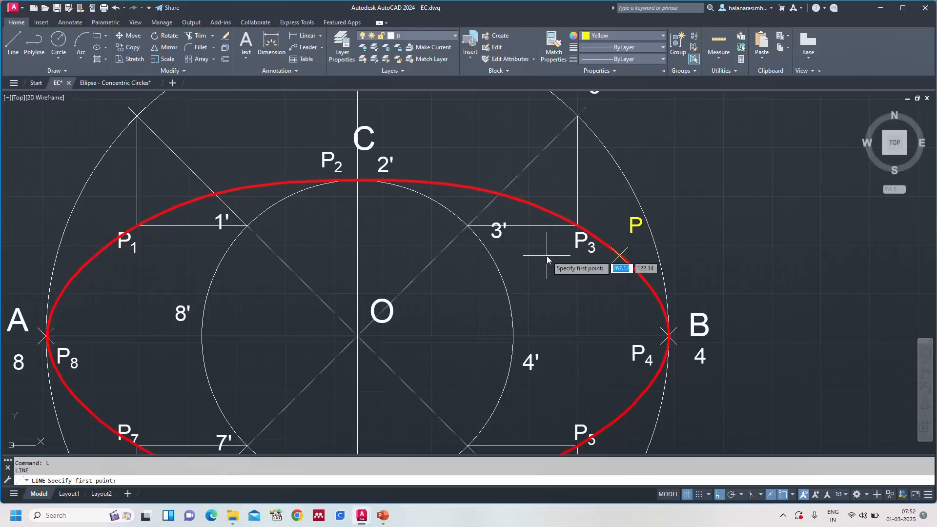
left_click(619, 256)
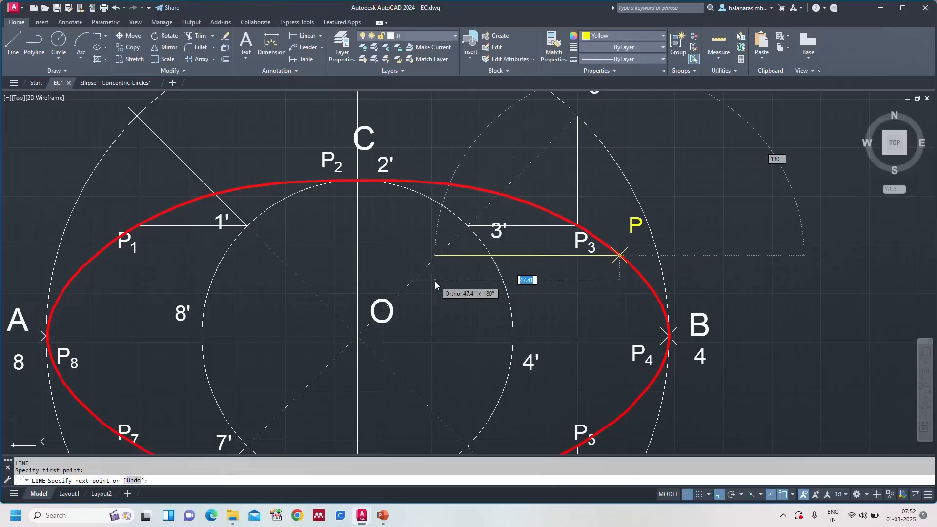
left_click(461, 286)
key("Escape")
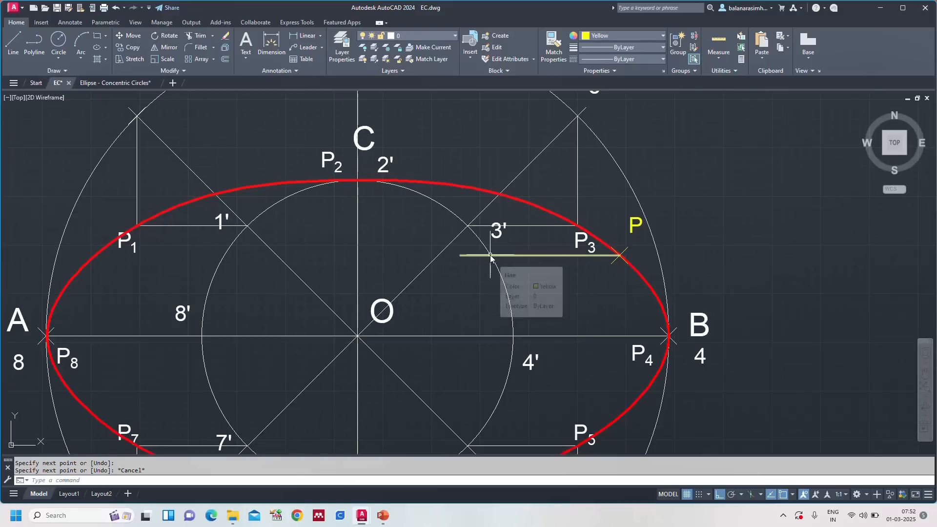
Step: Copy the P label to just below where the horizontal line meets the minor circle and change its text to E
left_click(635, 232)
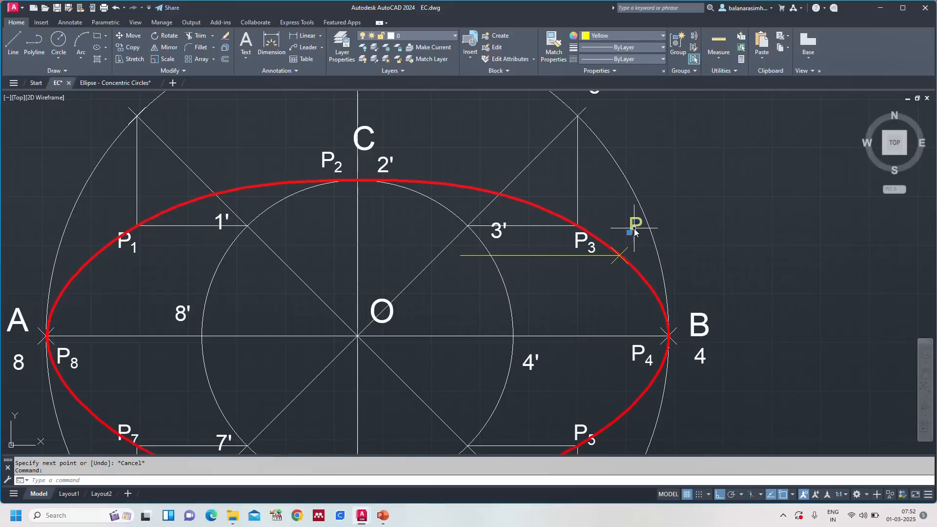
key("ctrl+c")
key("ctrl+v")
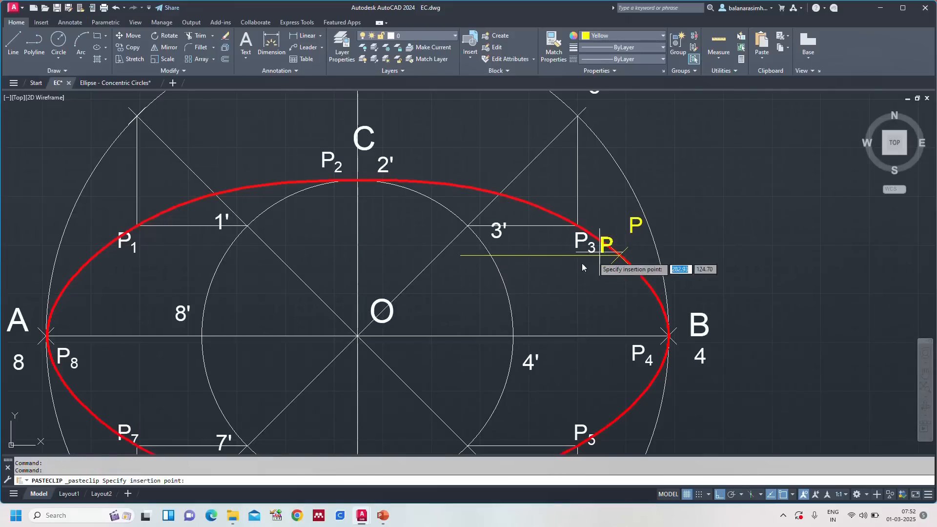
left_click(478, 277)
double_click(484, 272)
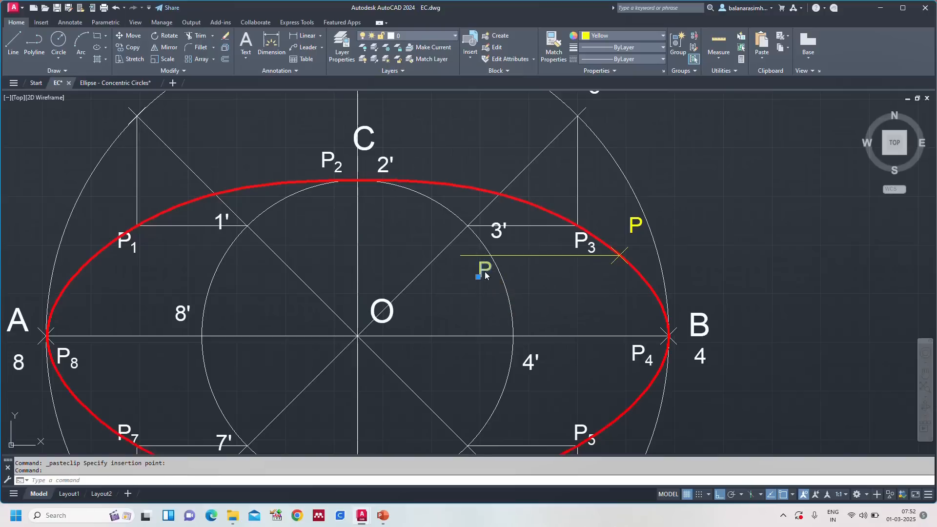
key("BackSpace")
type("E")
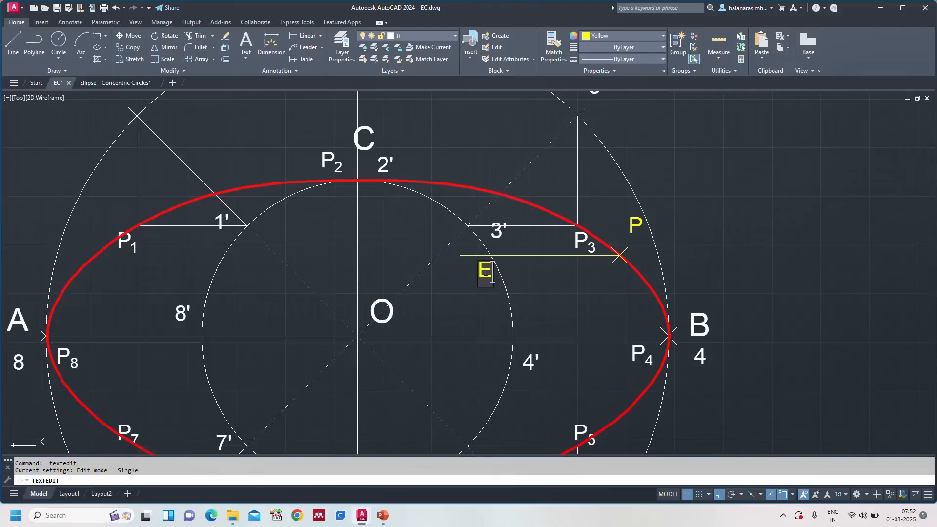
key("Escape")
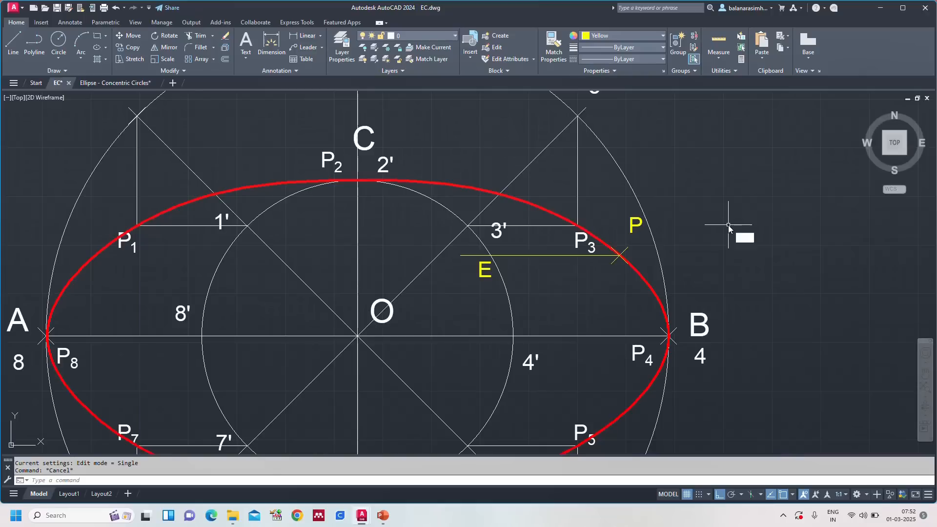
Step: Trim the part of the horizontal line from P that lies inside the minor circle, ending it at E
type("TR")
key("Return")
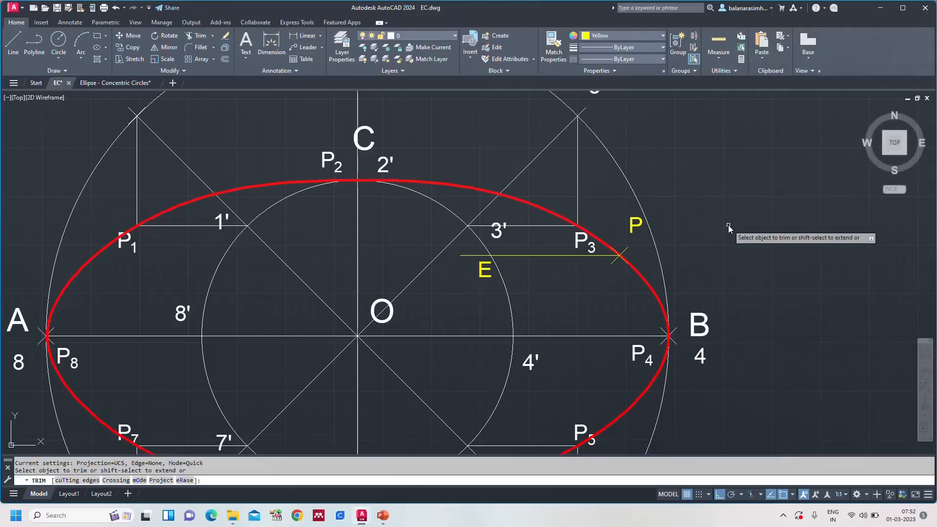
left_click(472, 255)
key("Escape")
scroll(698, 259, "down", 2)
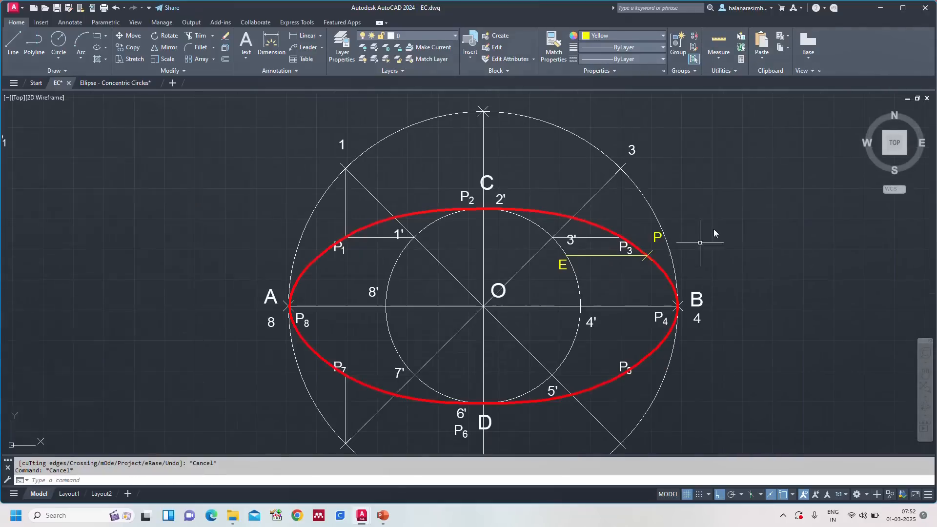
Step: Following instruction step 16, draw a vertical line upward from P past the major circle and trim it at that circle
middle_click_drag(714, 227, 629, 269)
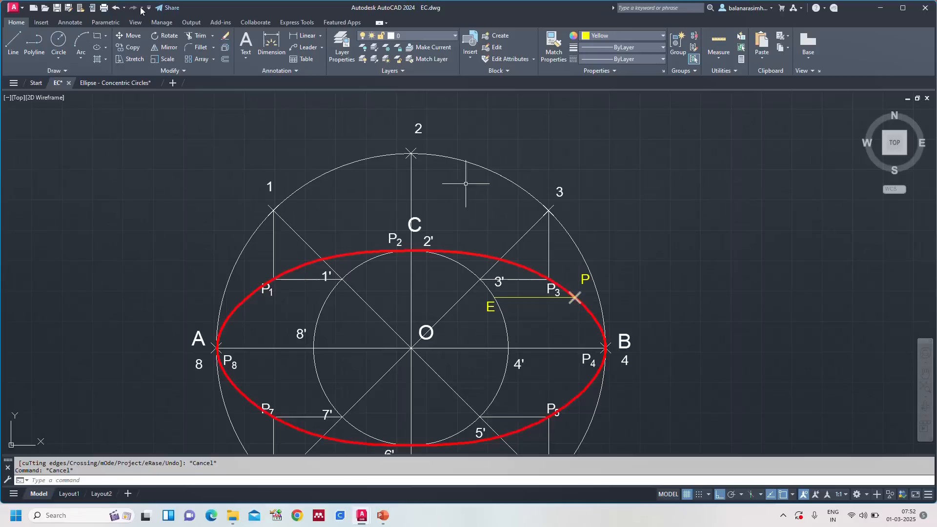
left_click(96, 82)
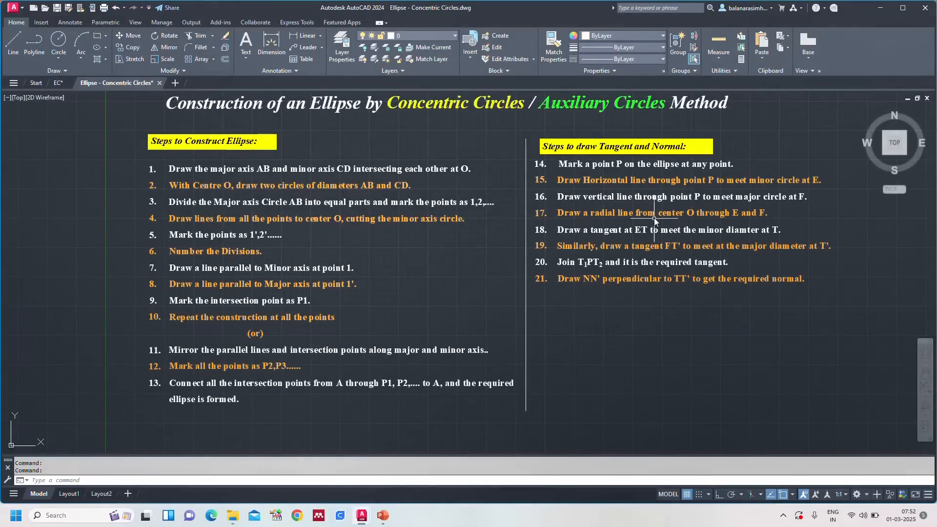
left_click(58, 83)
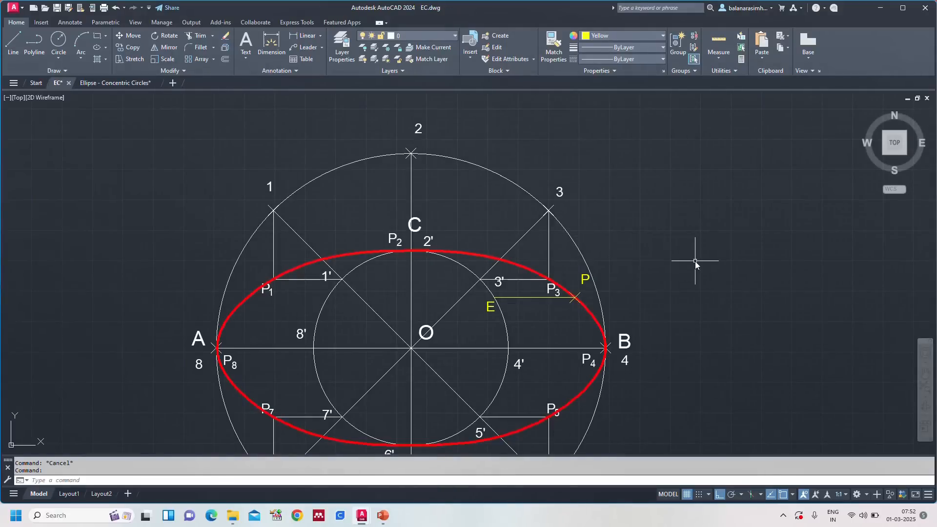
key("Return")
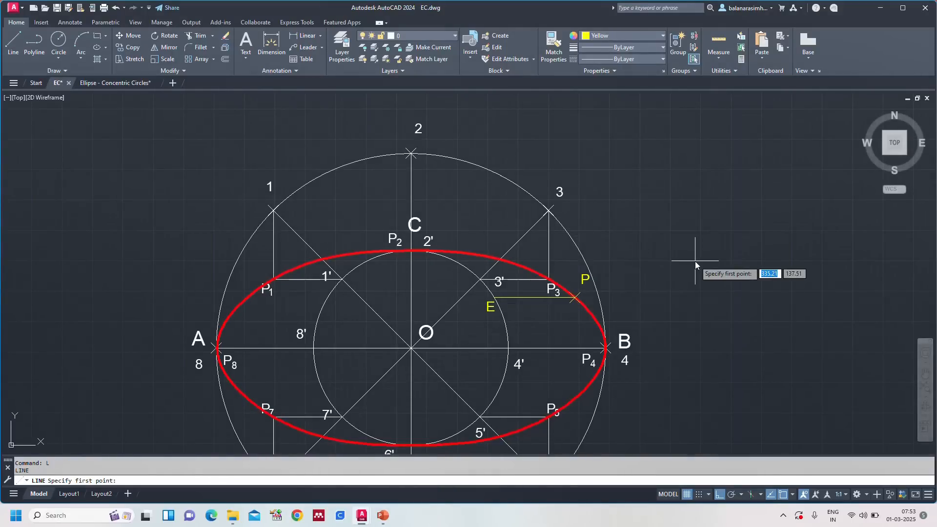
left_click(575, 298)
left_click(576, 201)
key("Escape")
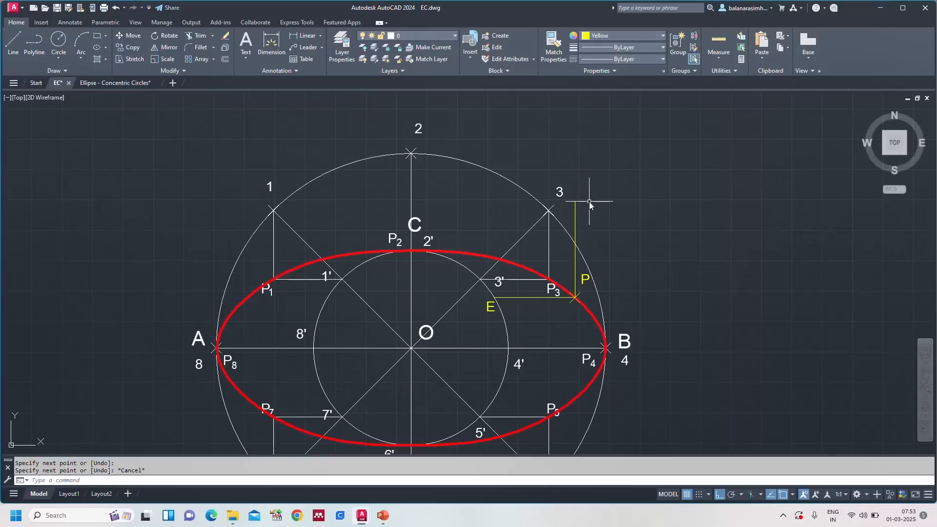
type("TR")
key("Return")
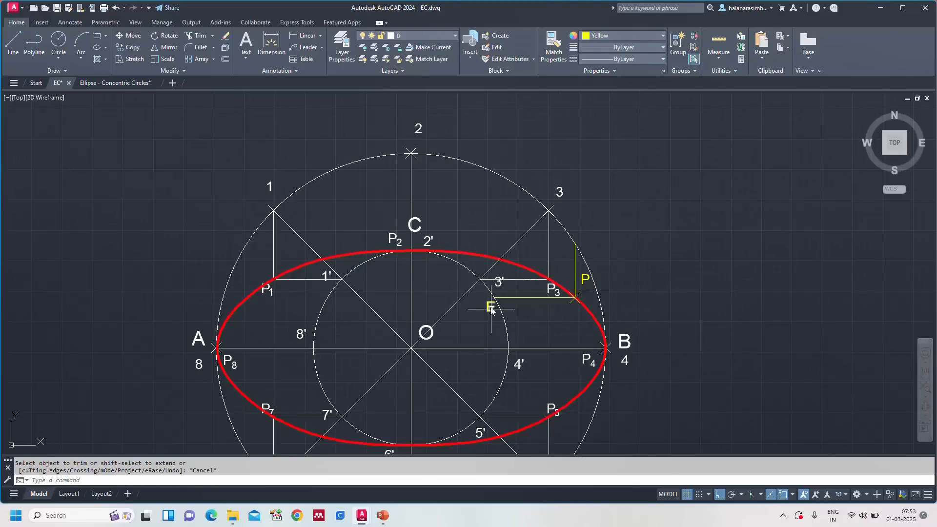
key("Escape")
Step: Copy the E label to where the vertical line meets the major circle and change its text to F
key("ctrl+c")
key("ctrl+v")
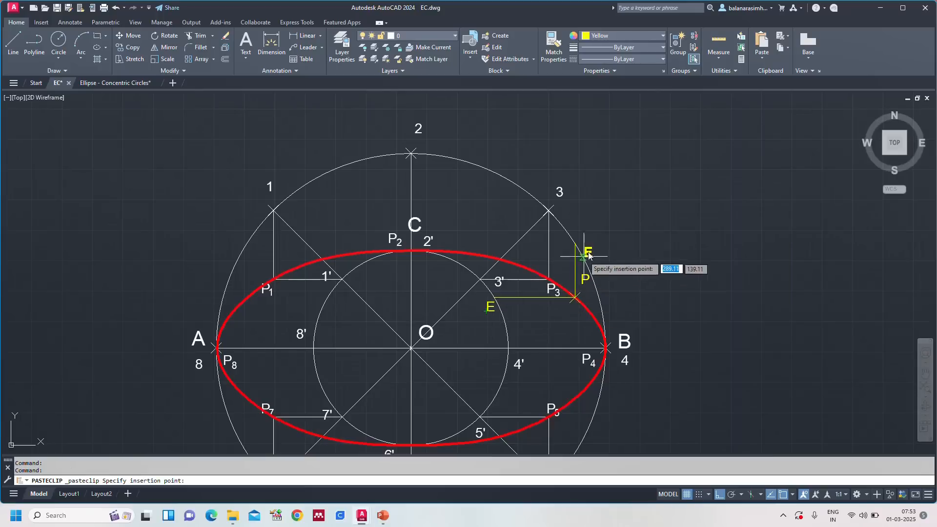
left_click(578, 238)
double_click(579, 238)
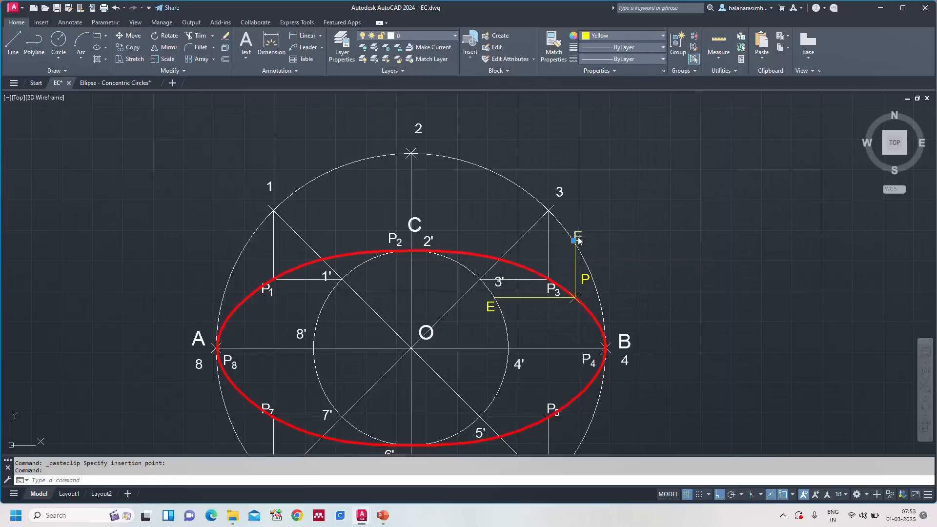
key("BackSpace")
type("F")
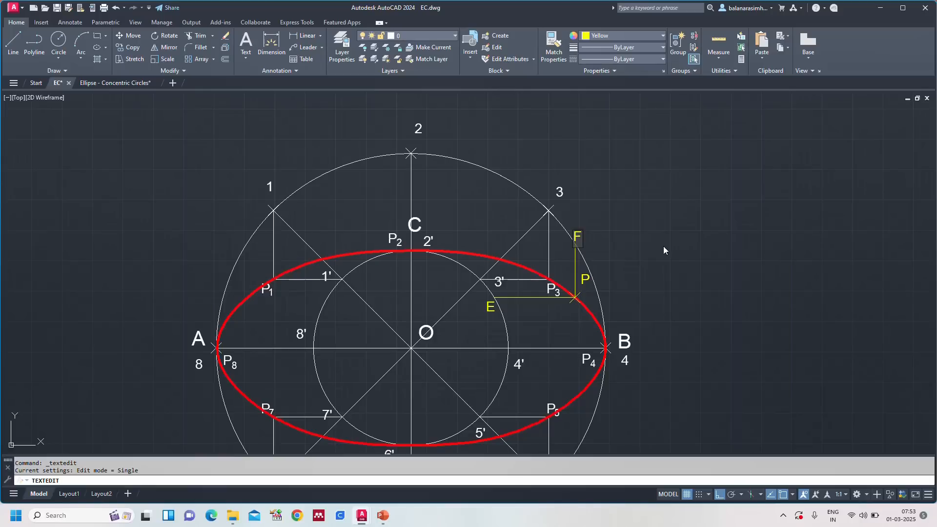
left_click(734, 210)
Step: Review the instructions from step 17 onward in the Ellipse - Concentric Circles drawing
type("z")
key("Return")
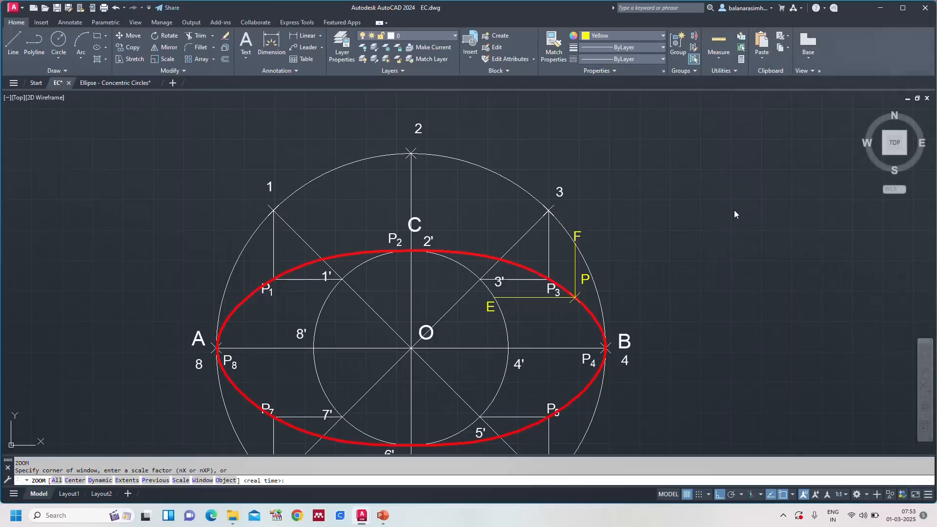
type("A")
key("Return")
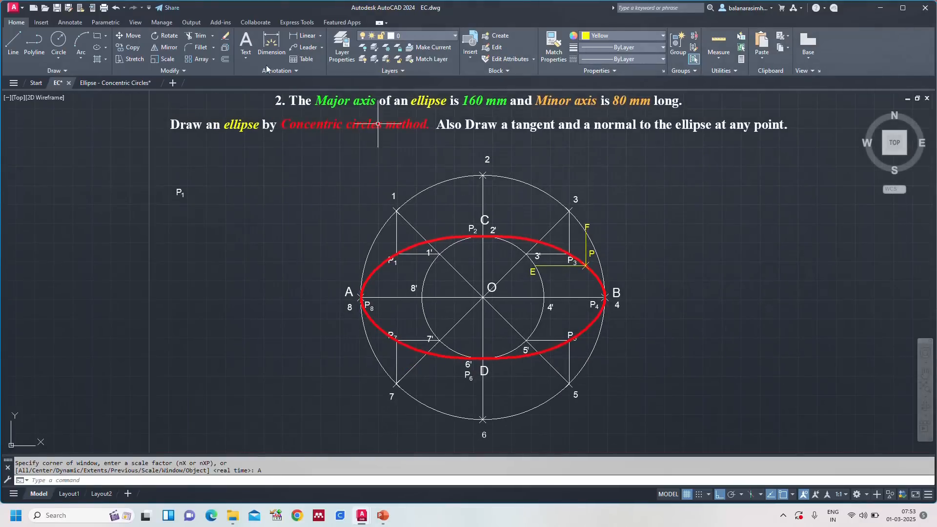
left_click(126, 83)
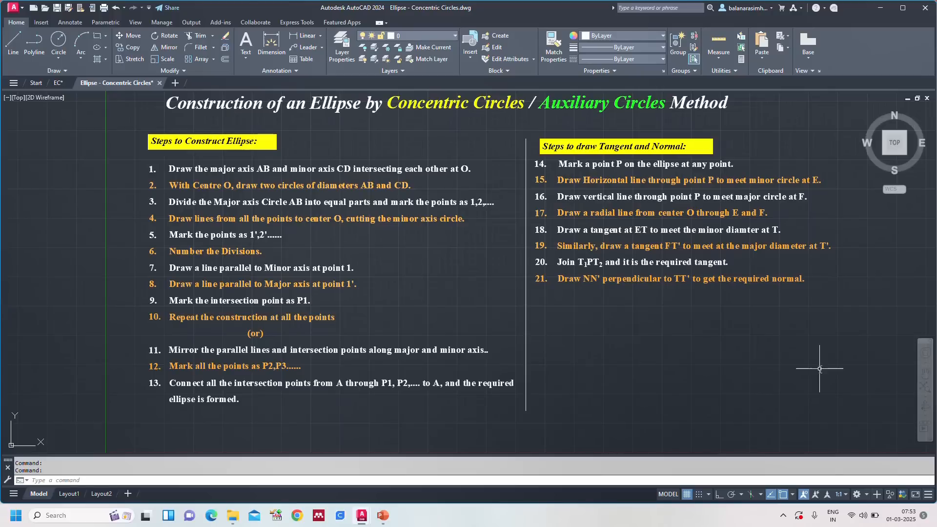
Step: Back in the EC drawing, draw a radial line from center O through E to F
left_click(58, 82)
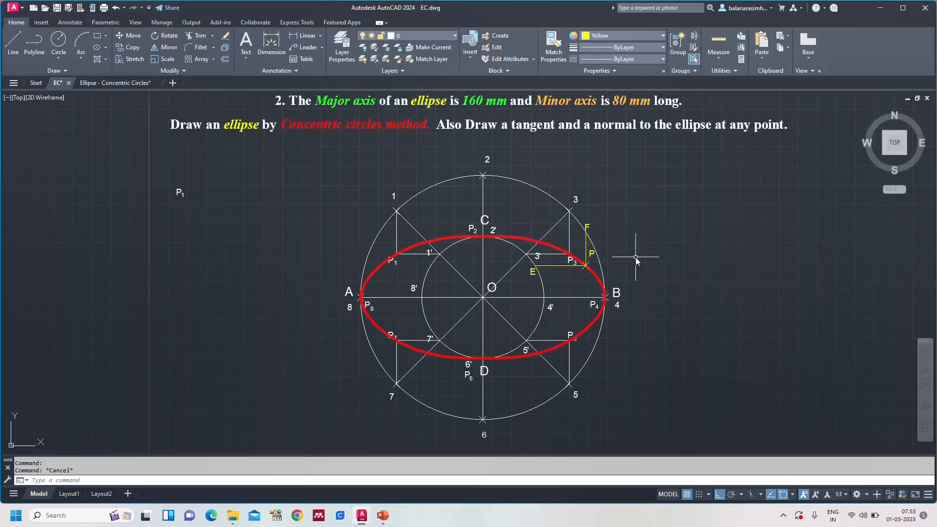
key("l")
key("Return")
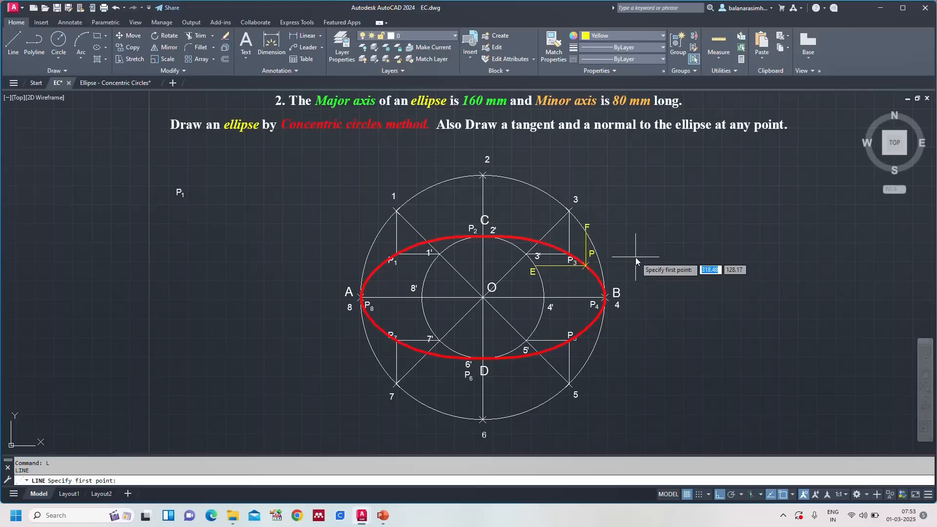
left_click(483, 297)
scroll(532, 270, "up", 5)
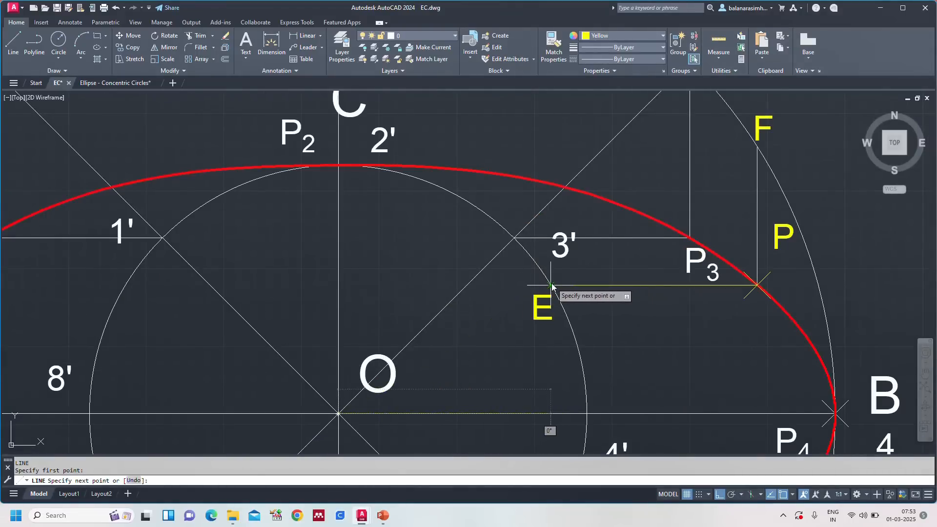
left_click(550, 285)
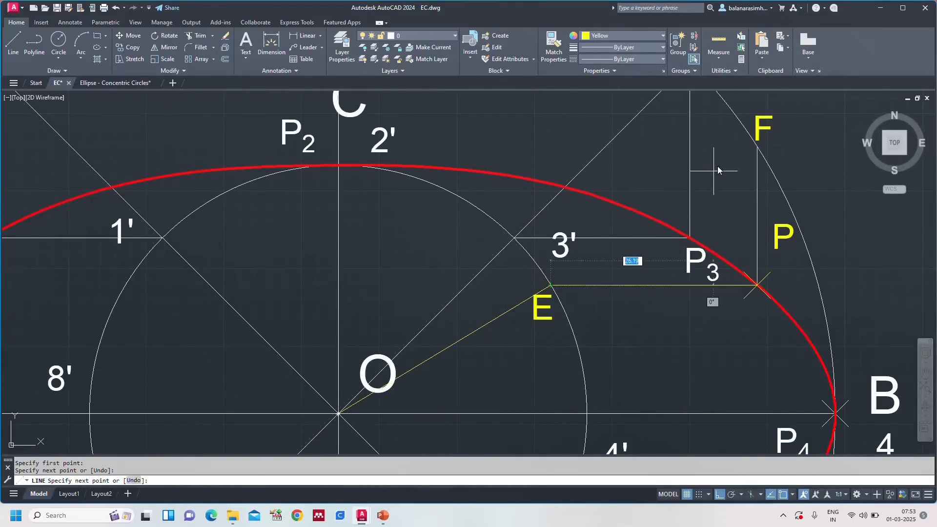
left_click(757, 146)
key("Escape")
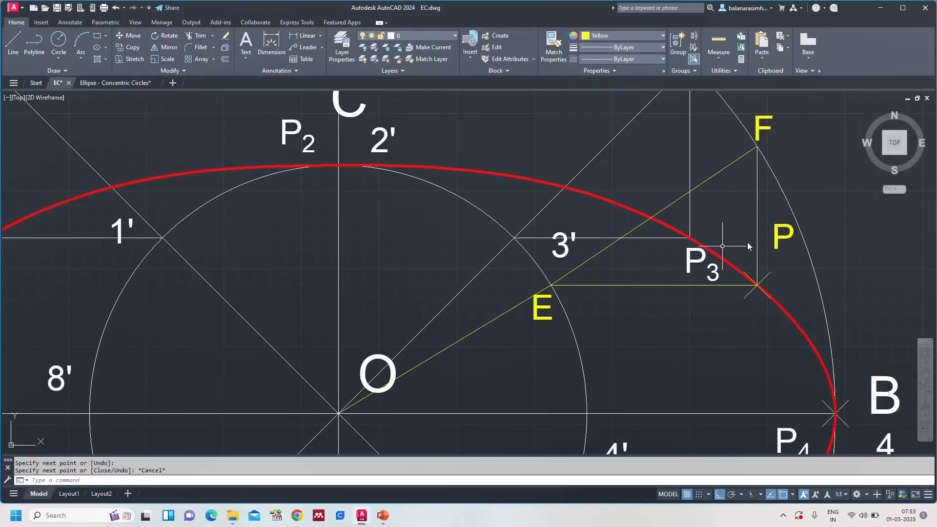
Step: Review the instructions from step 18 onward in the Ellipse - Concentric Circles drawing
scroll(847, 213, "down", 4)
middle_click_drag(887, 263, 699, 237)
key("Escape")
scroll(693, 239, "down", 2)
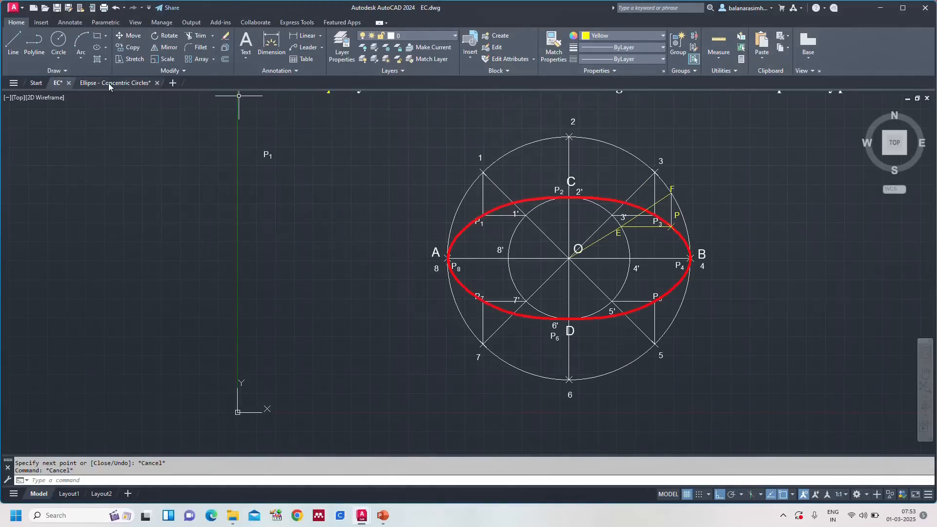
type("z")
key("Return")
type("a")
key("Return")
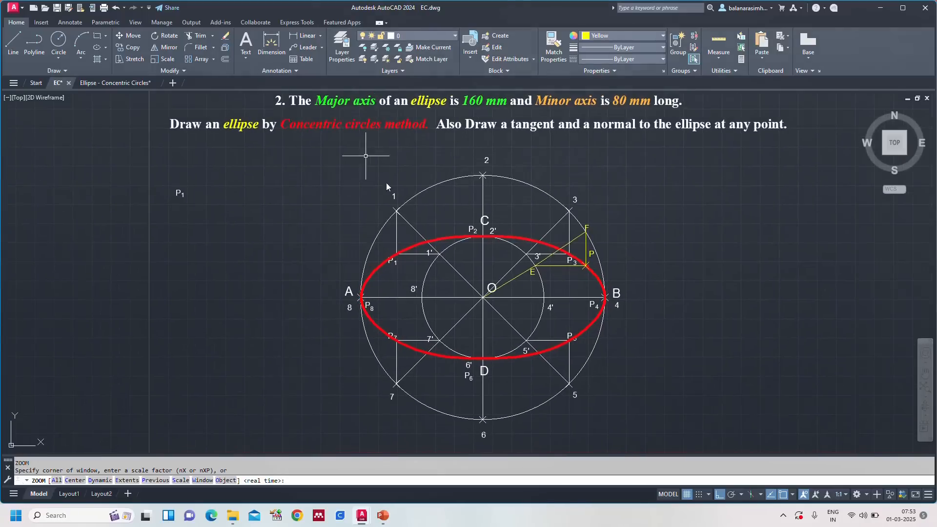
left_click(122, 83)
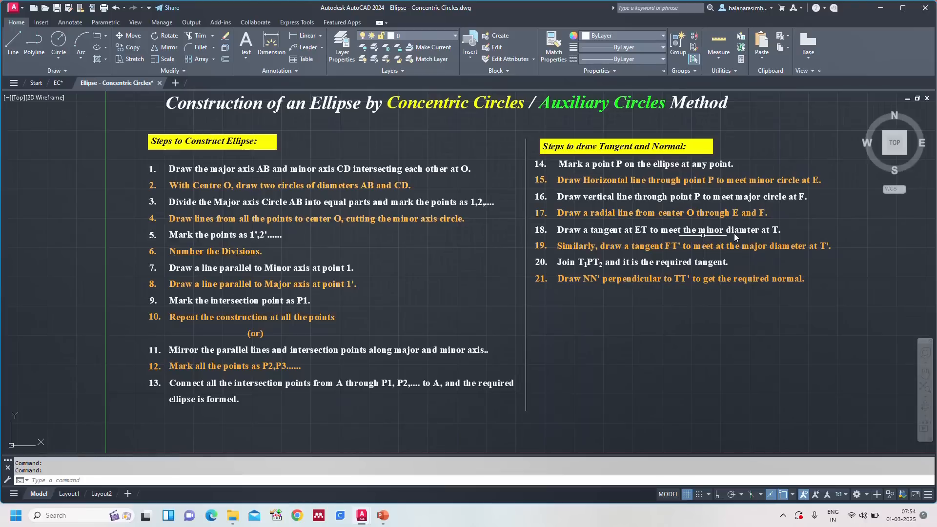
Step: Return to the EC drawing, fit the whole construction in view, and examine the area around E, P and F
left_click(59, 83)
key("Escape")
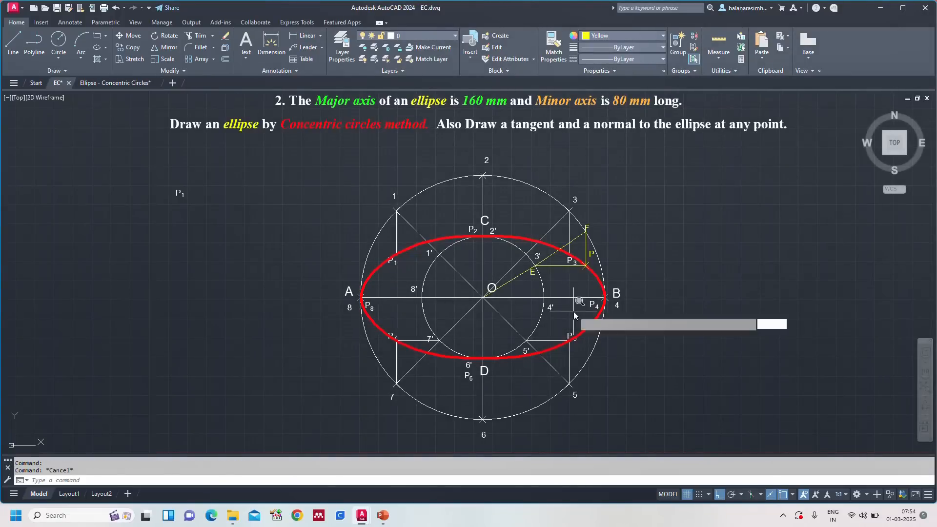
key("Escape")
type("z")
key("Return")
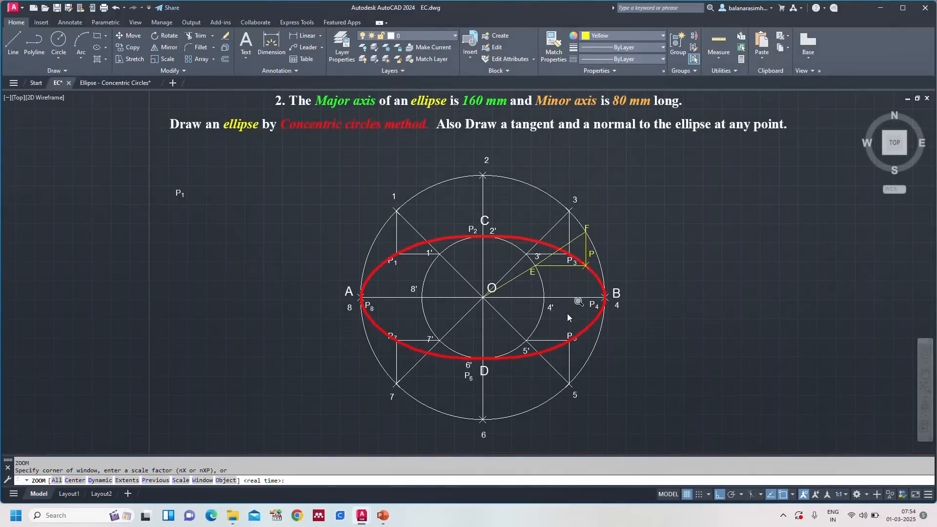
type("A")
key("Return")
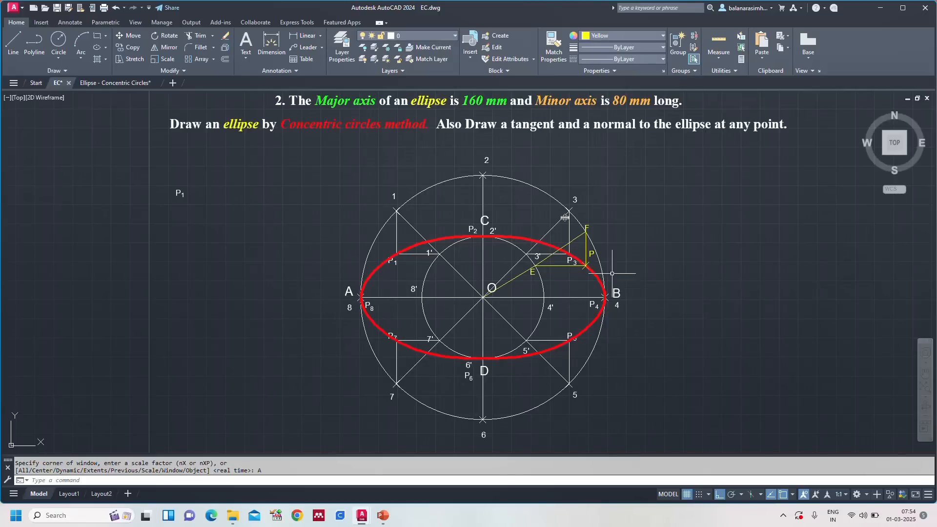
scroll(578, 267, "up", 2)
scroll(578, 267, "up", 2)
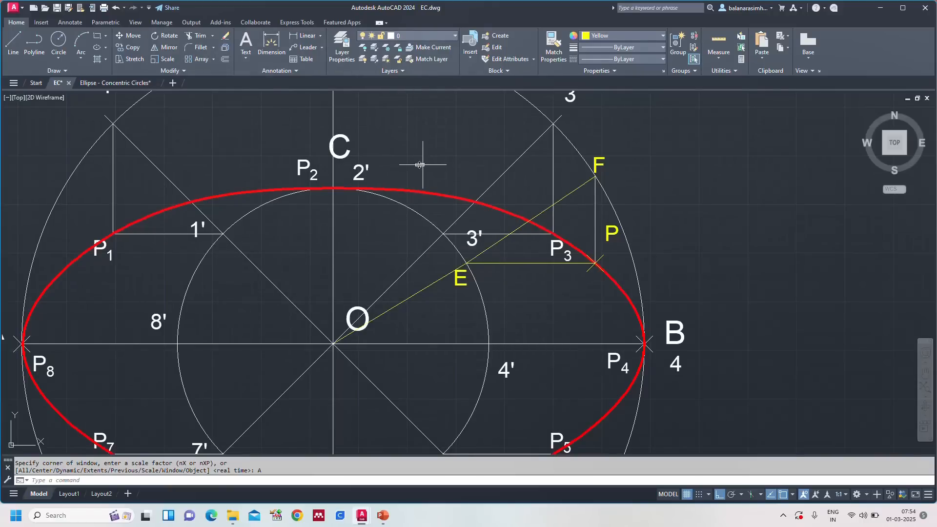
scroll(418, 158, "down", 2)
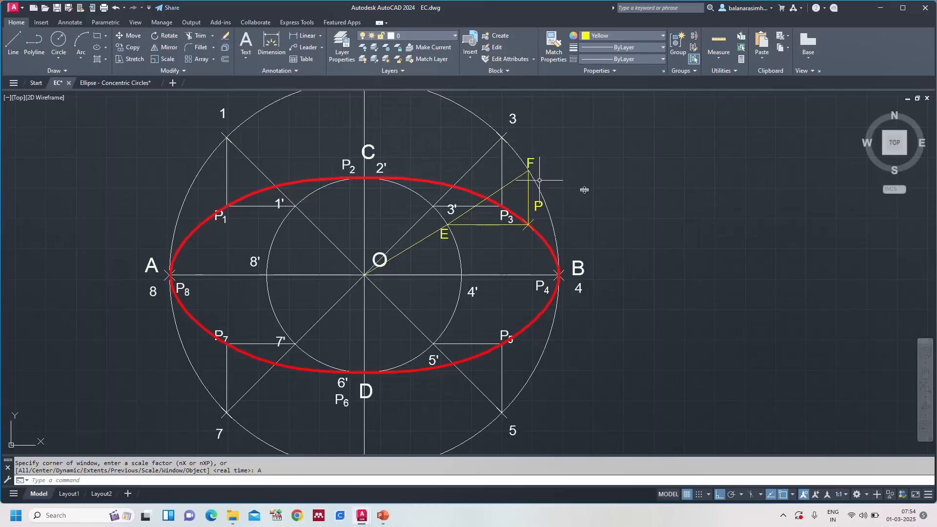
key("Escape")
scroll(596, 192, "up", 2)
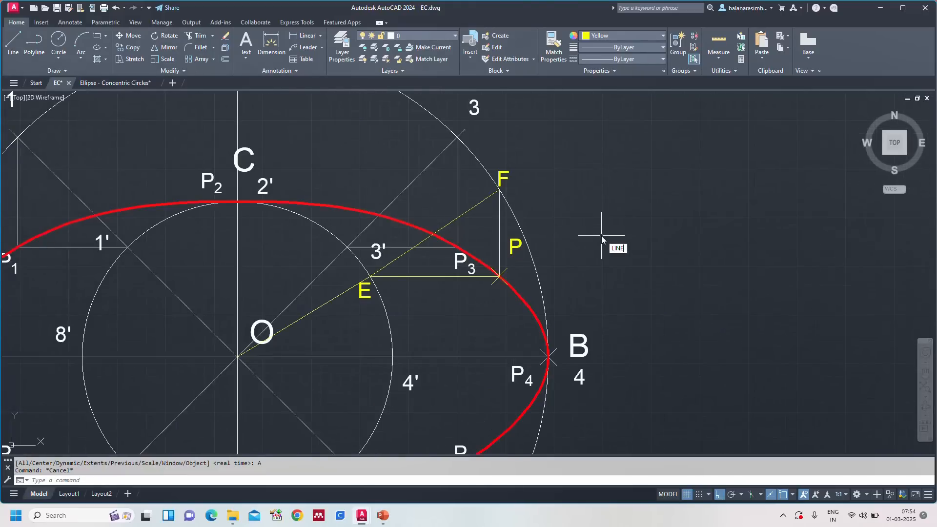
Step: With Ortho off, draw a line using the Tangent snap on the minor circle at E, heading up toward the minor axis line
key("Return")
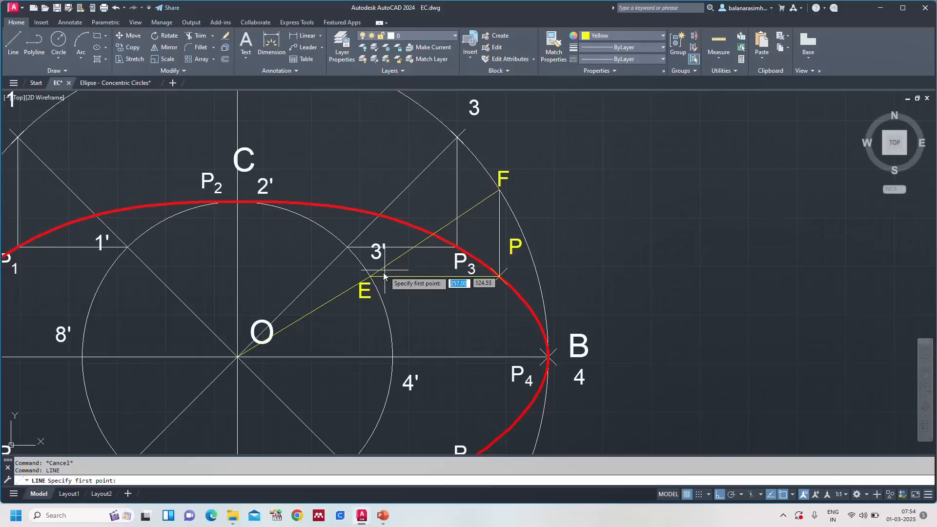
type("TANGENT")
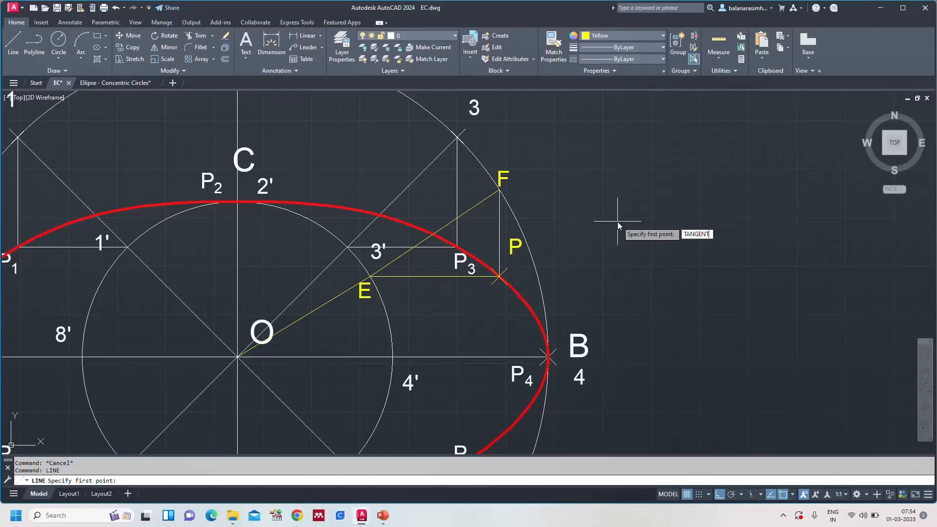
key("Return")
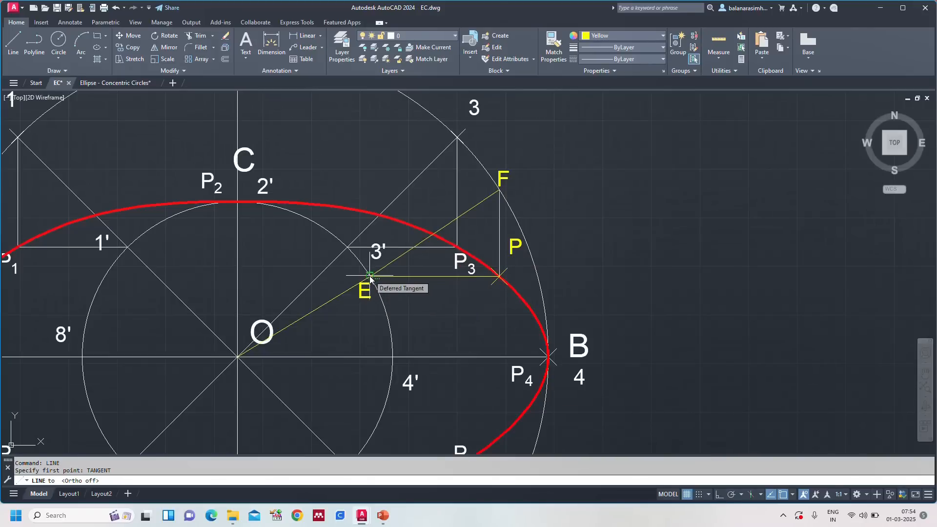
scroll(370, 278, "up", 2)
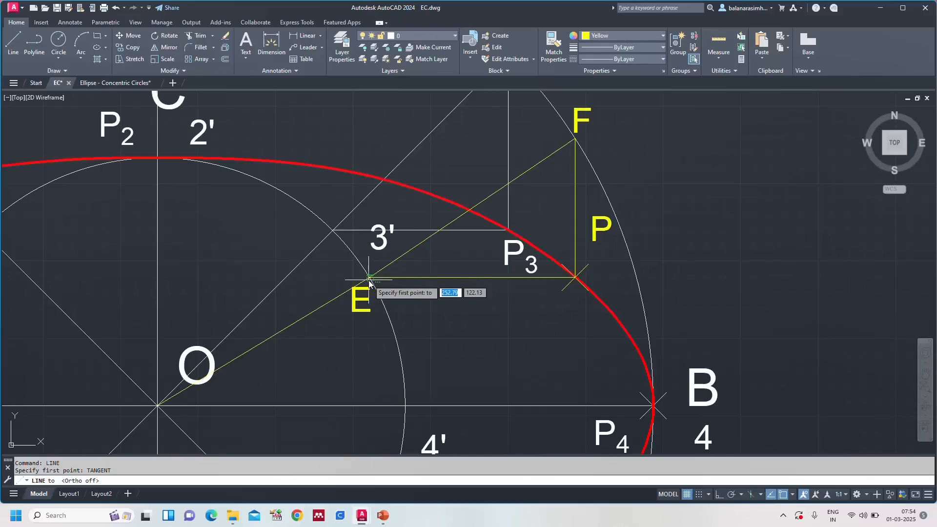
left_click(370, 279)
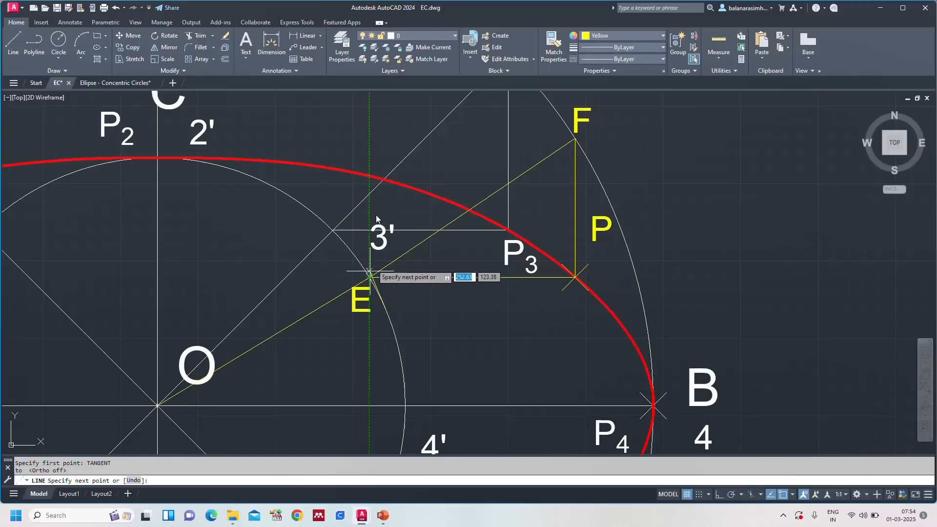
scroll(383, 179, "down", 2)
middle_click_drag(269, 114, 334, 256)
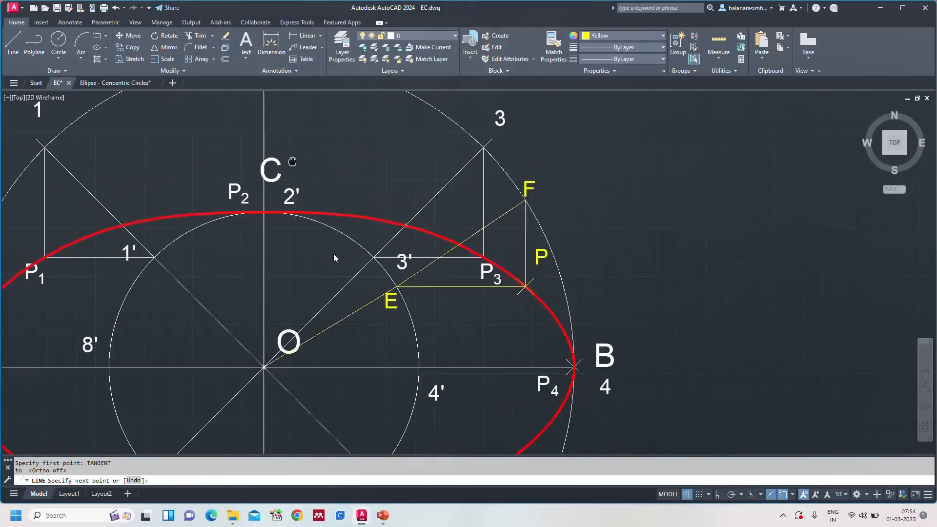
scroll(335, 257, "up", 2)
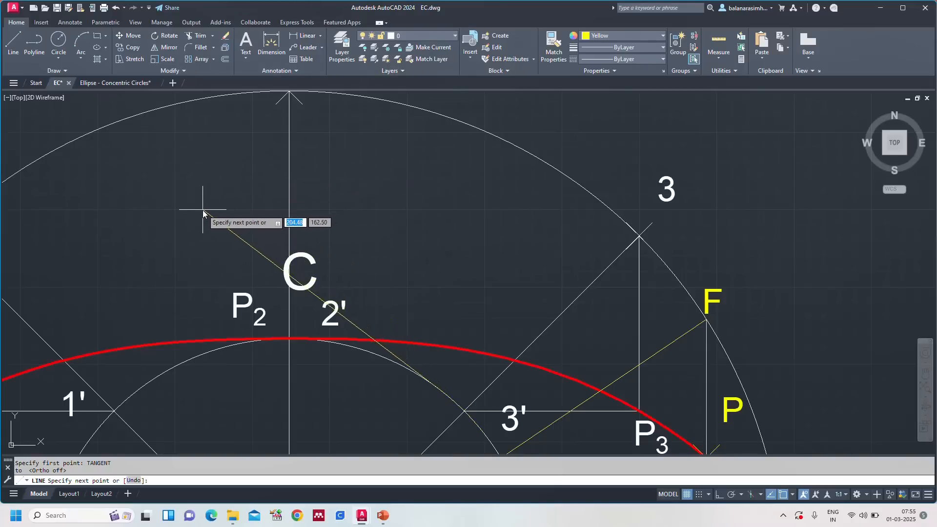
middle_click_drag(383, 188, 463, 124)
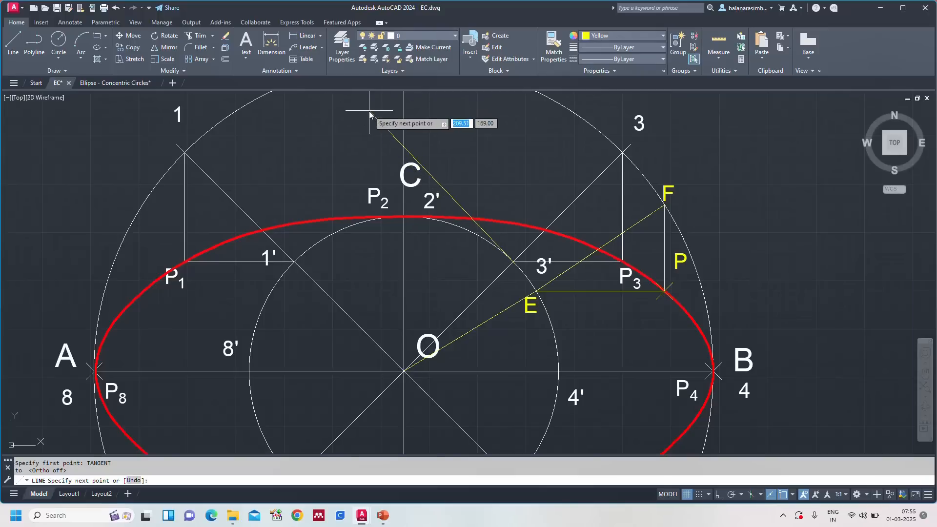
middle_click_drag(369, 111, 330, 192)
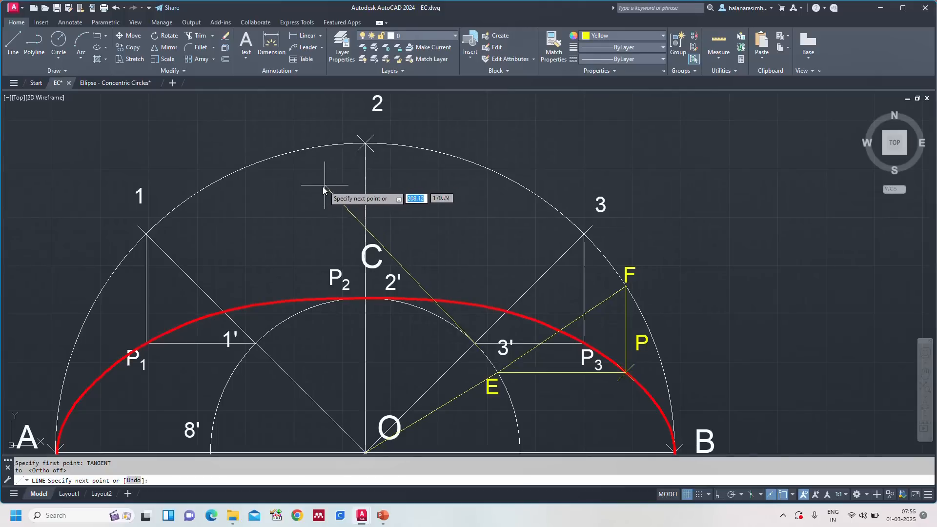
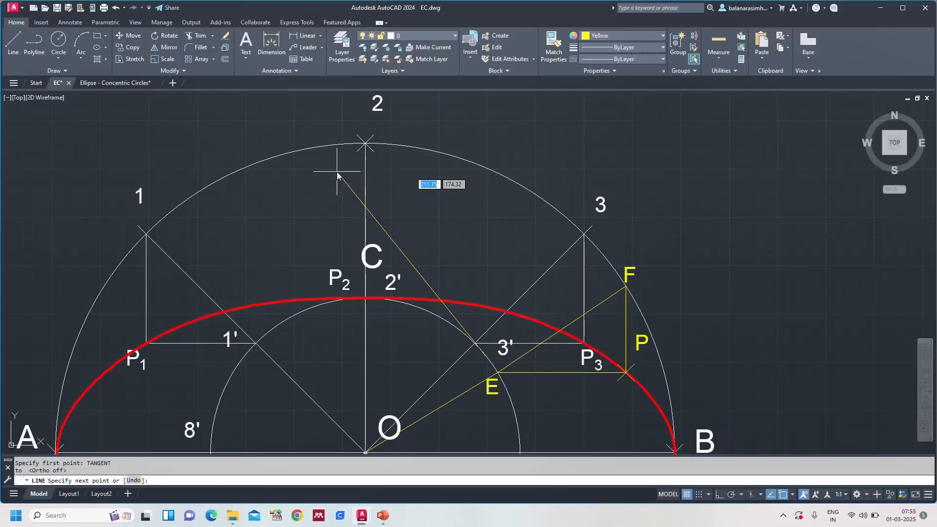
Step: Cancel the unfinished tangent line at E and select all object snap modes in the drafting settings
key("Escape")
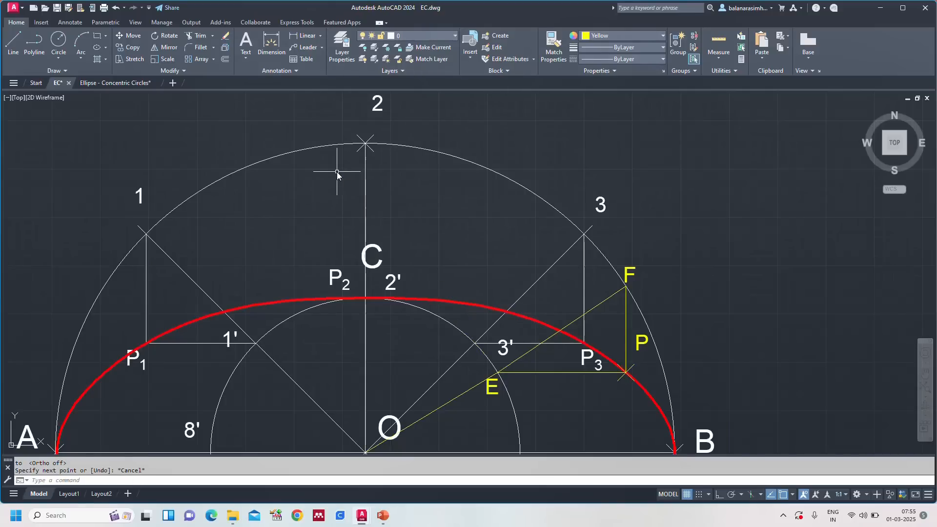
key("Return")
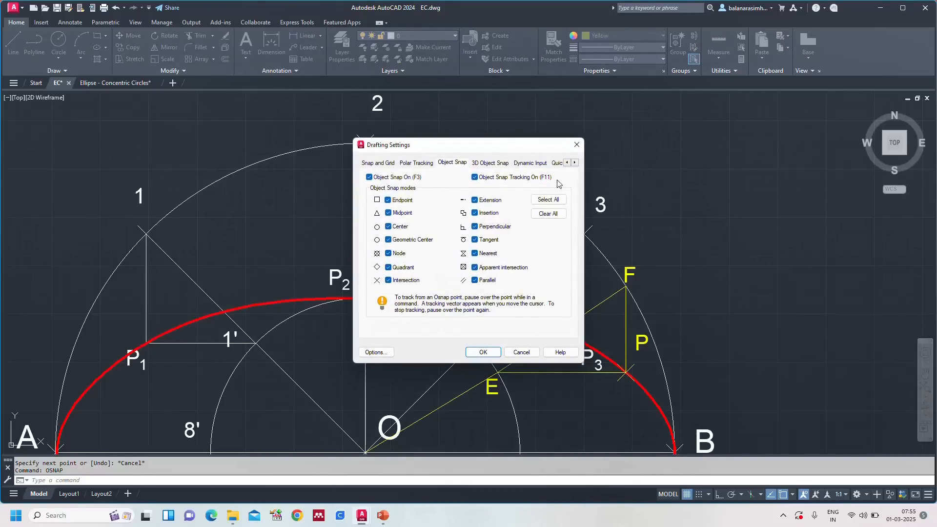
left_click(541, 200)
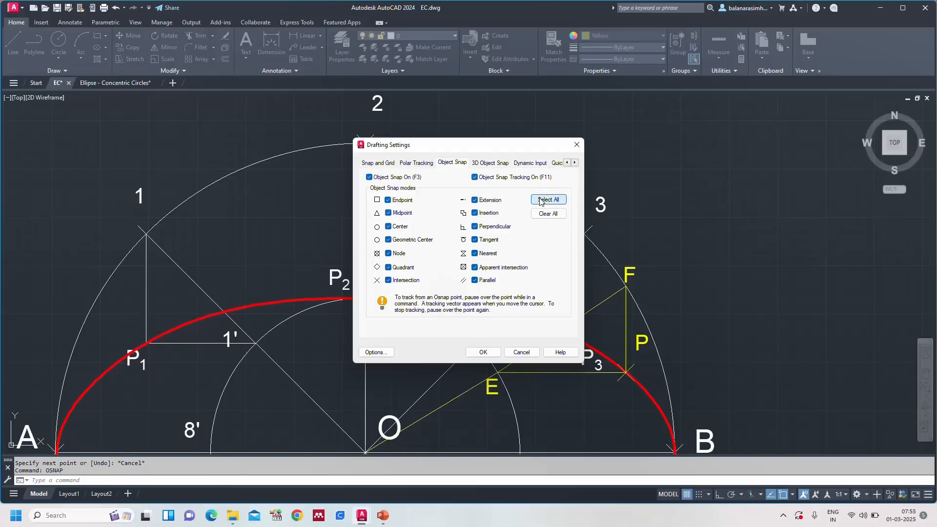
left_click(488, 357)
scroll(615, 252, "down", 2)
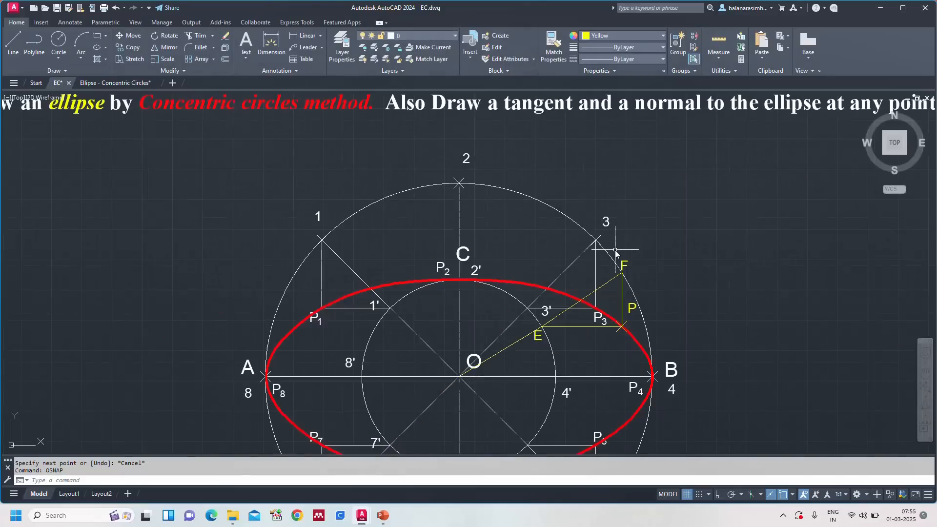
key("Escape")
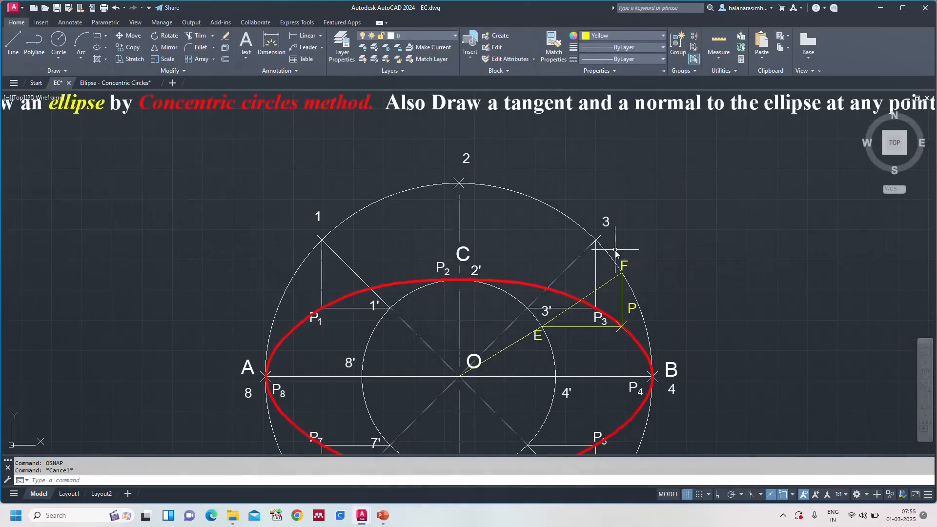
Step: Draw a line with the Tangent snap on the minor circle at E, extending up past the minor axis and the major circle near point 2
type("l")
key("Return")
type("TANGEN")
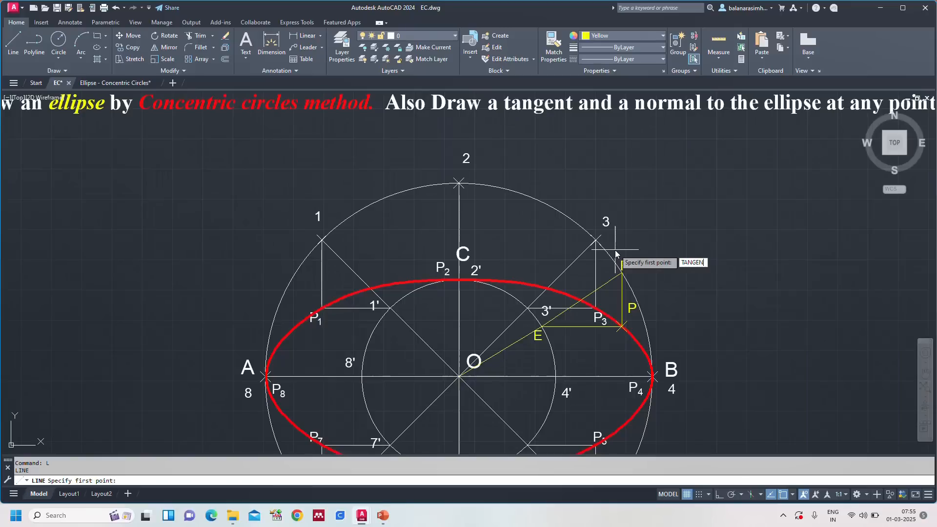
type("T")
key("Return")
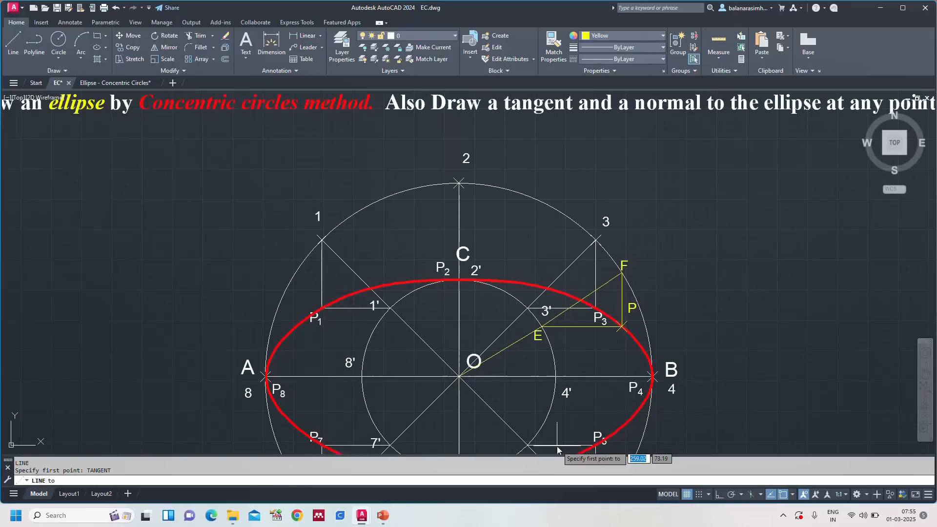
left_click(544, 330)
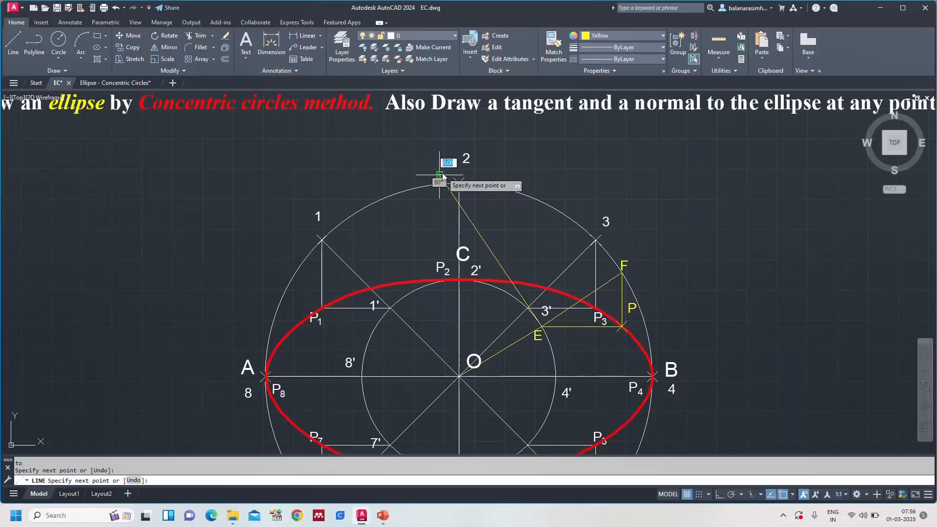
left_click(442, 175)
key("Escape")
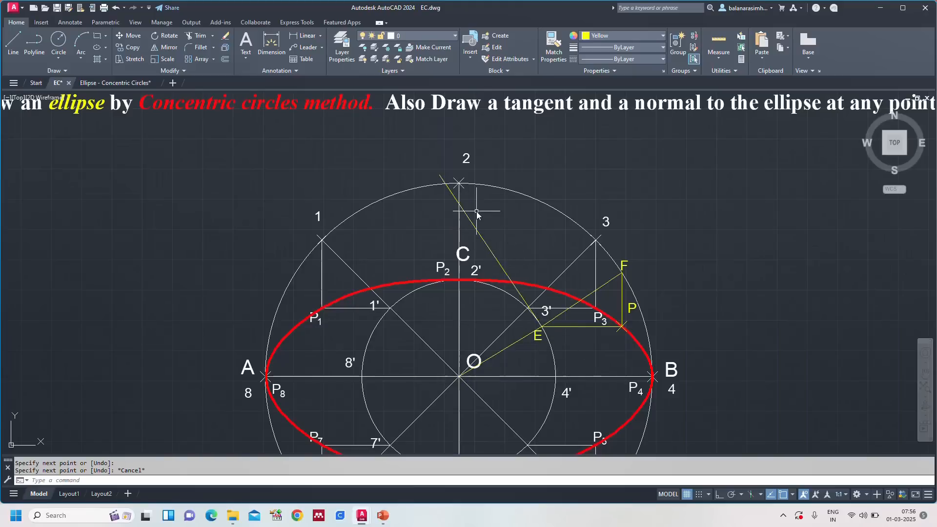
Step: Trim the upper end of the tangent from E back to the minor axis line
type("r")
key("Return")
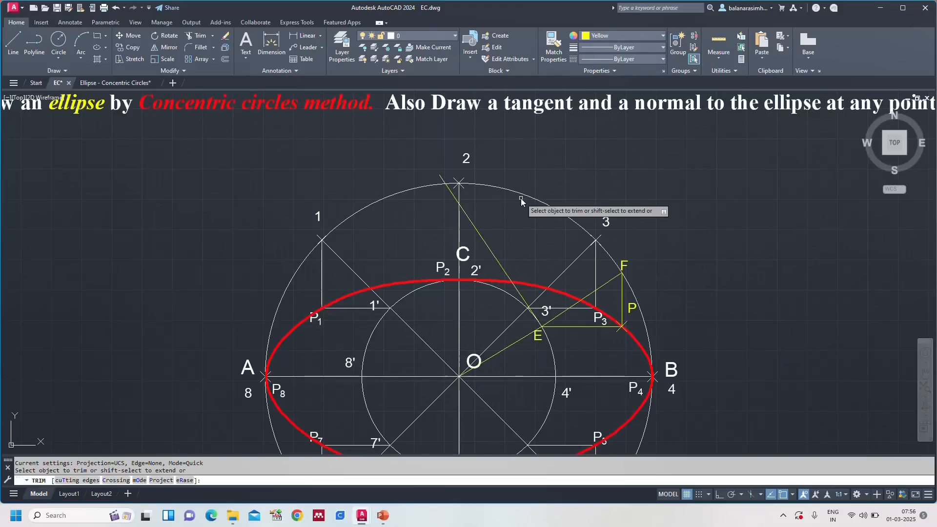
scroll(439, 153, "up", 4)
left_click(442, 215)
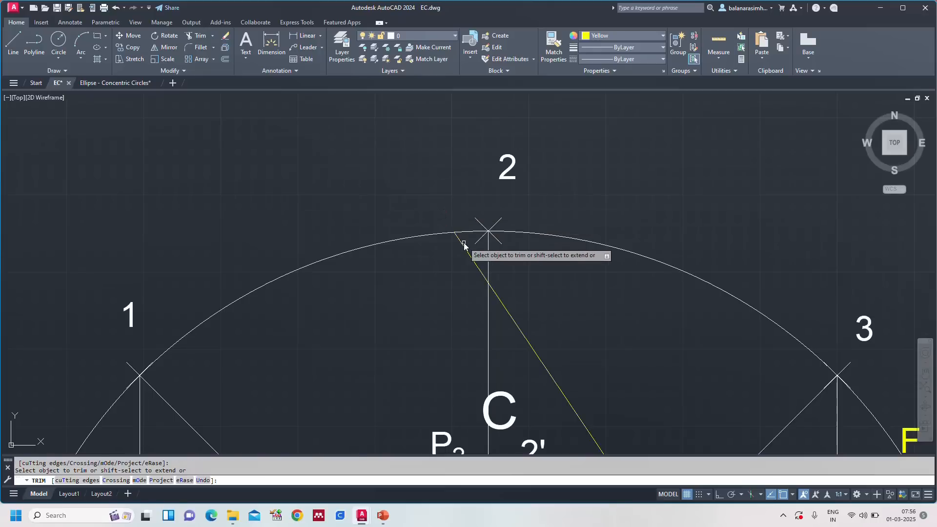
key("Escape")
Step: With Ortho on, extend the major axis by drawing a horizontal line about 196 mm long outward from B
scroll(598, 329, "down", 4)
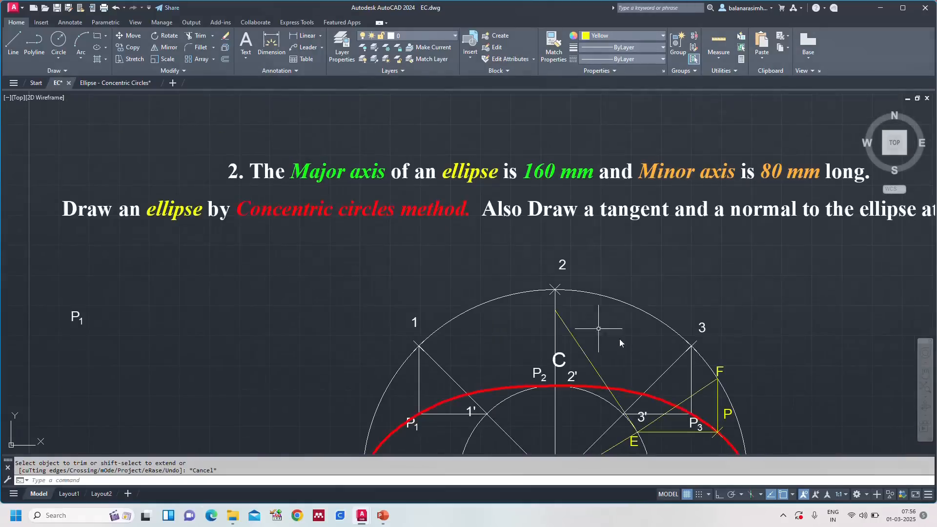
scroll(641, 347, "down", 3)
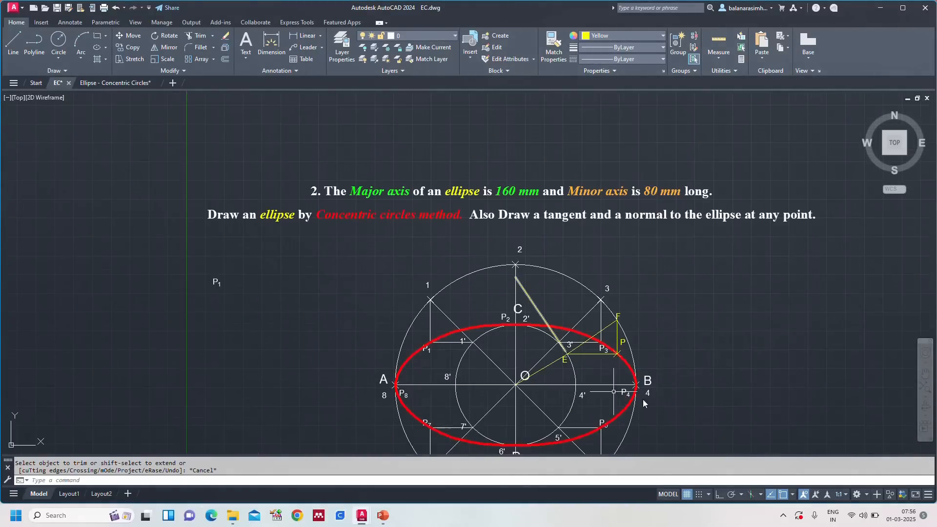
middle_click_drag(660, 345, 607, 305)
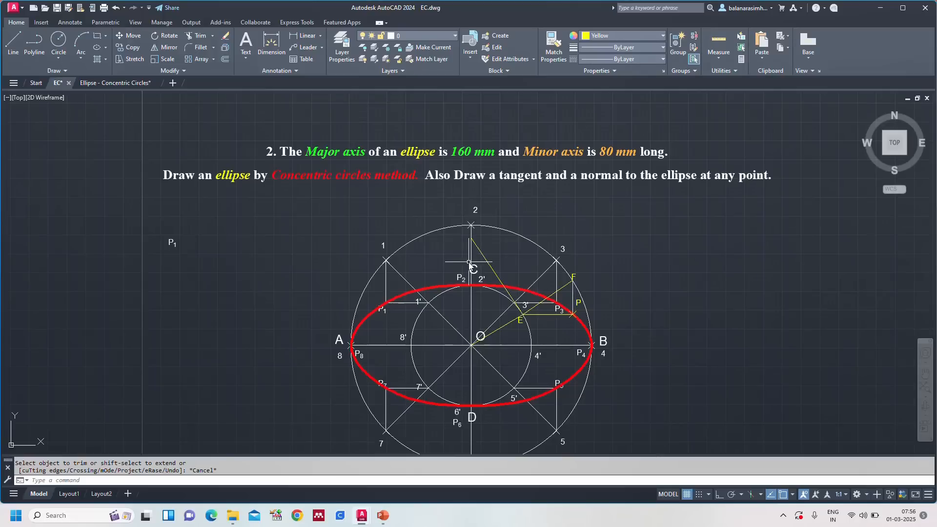
scroll(576, 305, "up", 2)
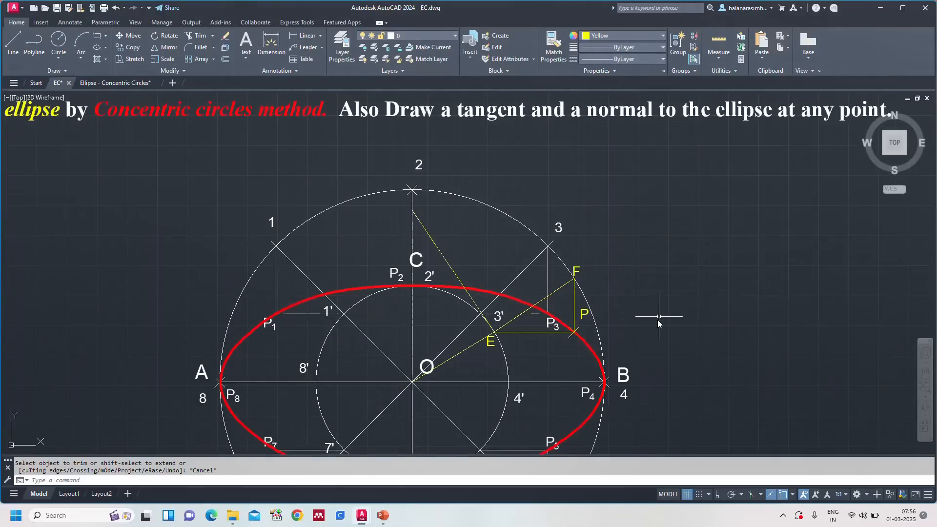
scroll(658, 317, "down", 2)
middle_click_drag(666, 333, 533, 288)
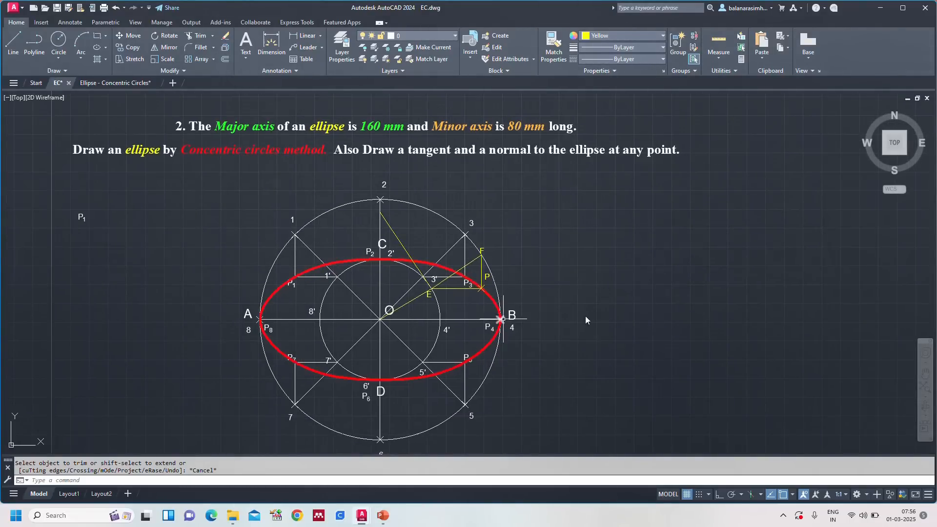
type("l")
key("Return")
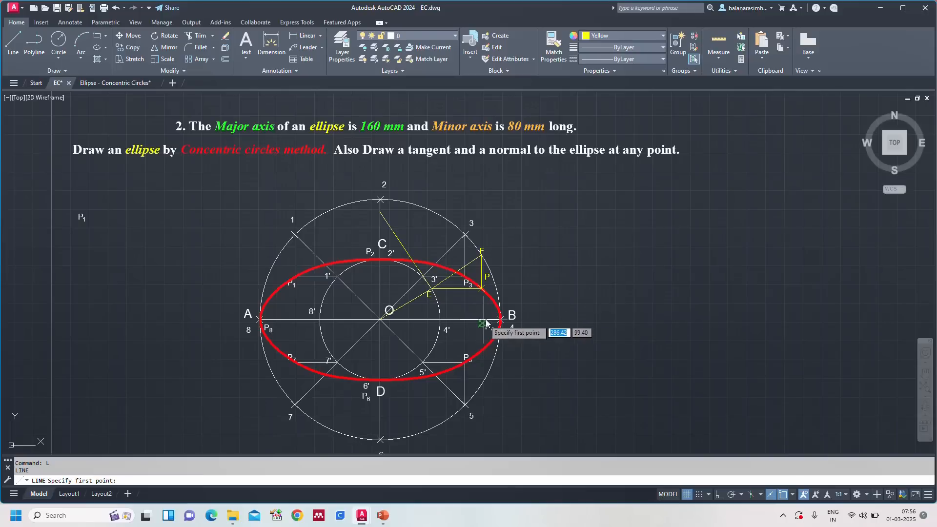
left_click(509, 320)
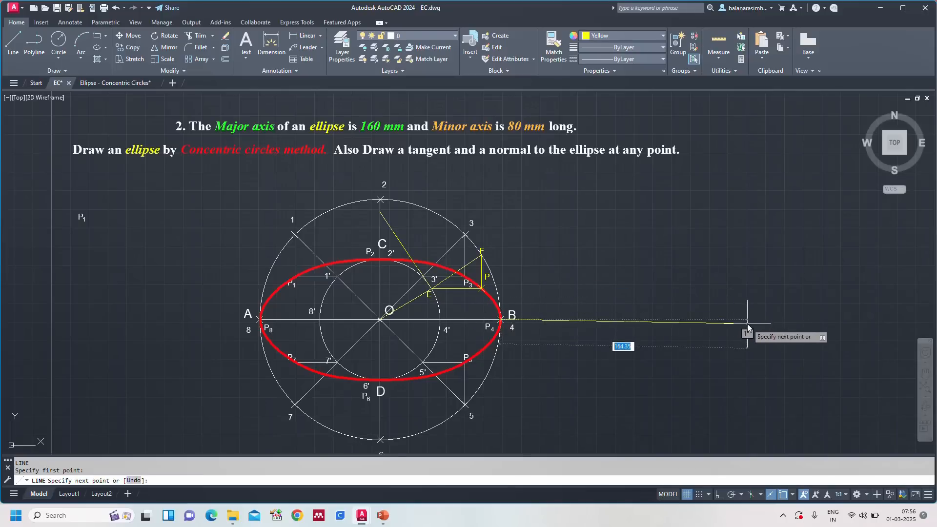
left_click(721, 496)
left_click(723, 498)
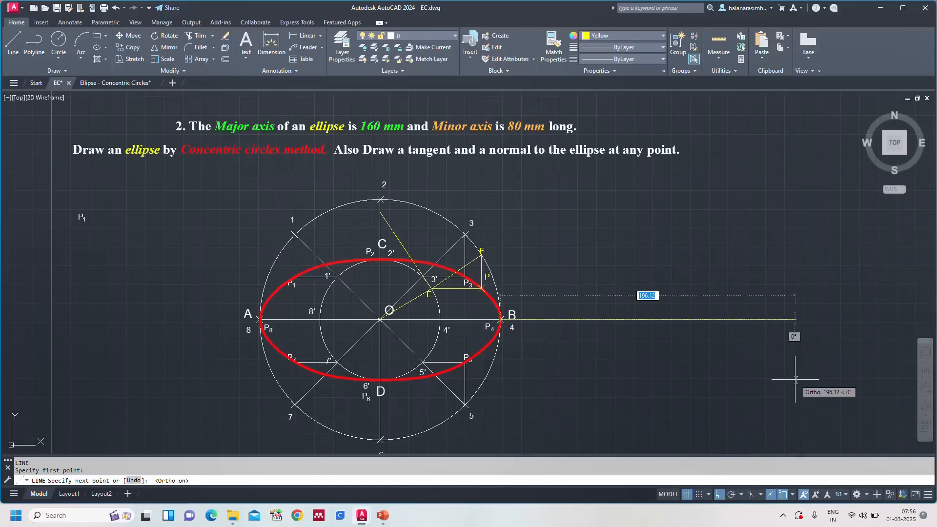
left_click(795, 379)
key("Escape")
Step: With Ortho off, draw a line about 138 mm long using the Tangent snap on the major circle at F, down across the extended major axis
left_click(721, 497)
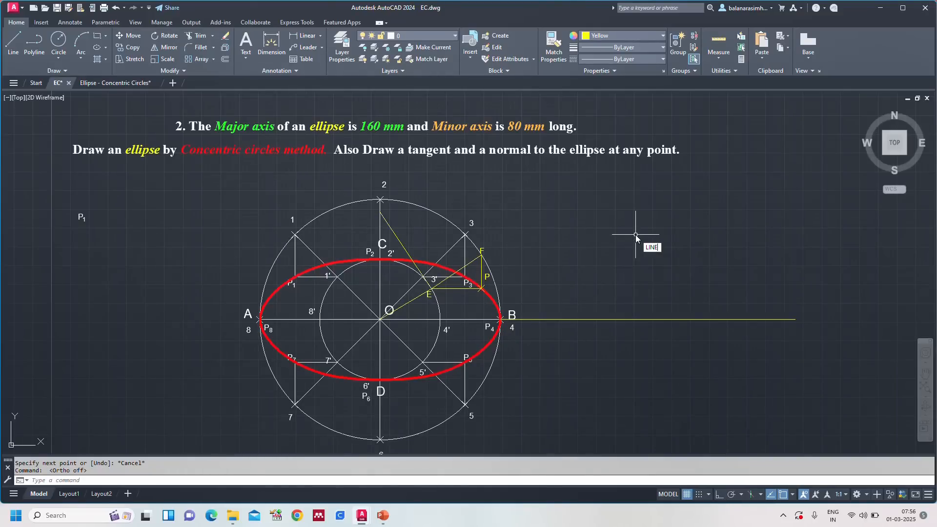
key("Return")
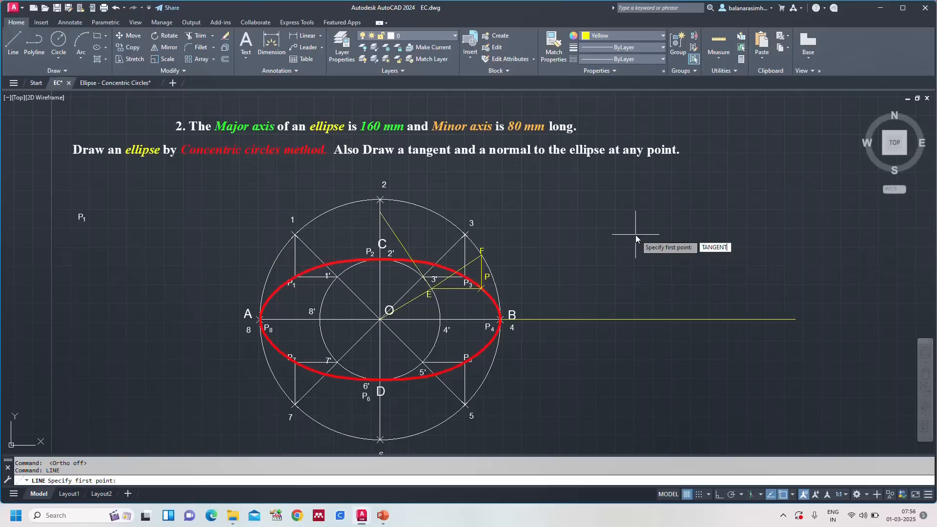
key("Return")
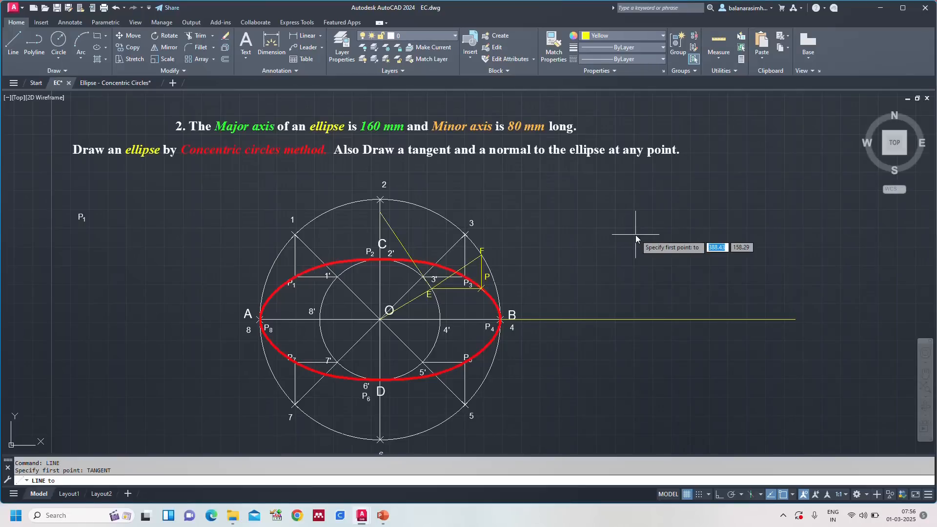
left_click(482, 258)
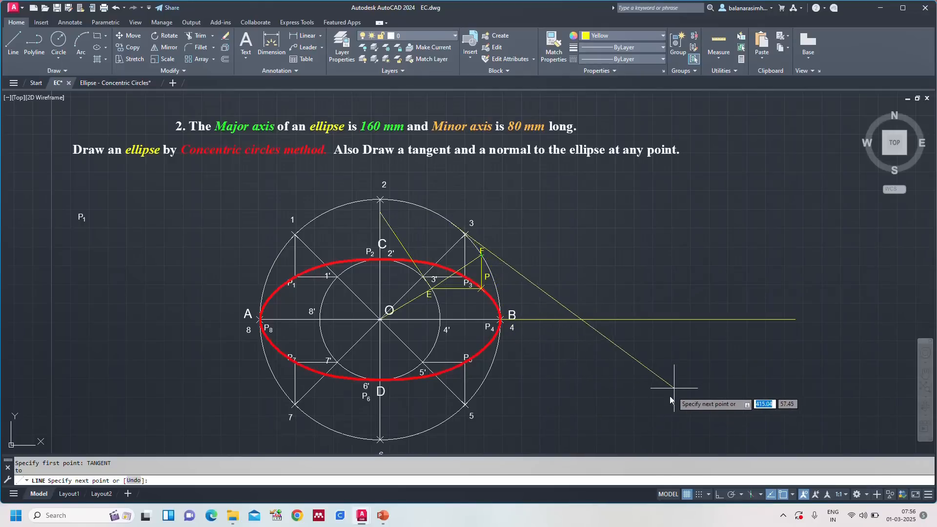
left_click(597, 429)
key("Escape")
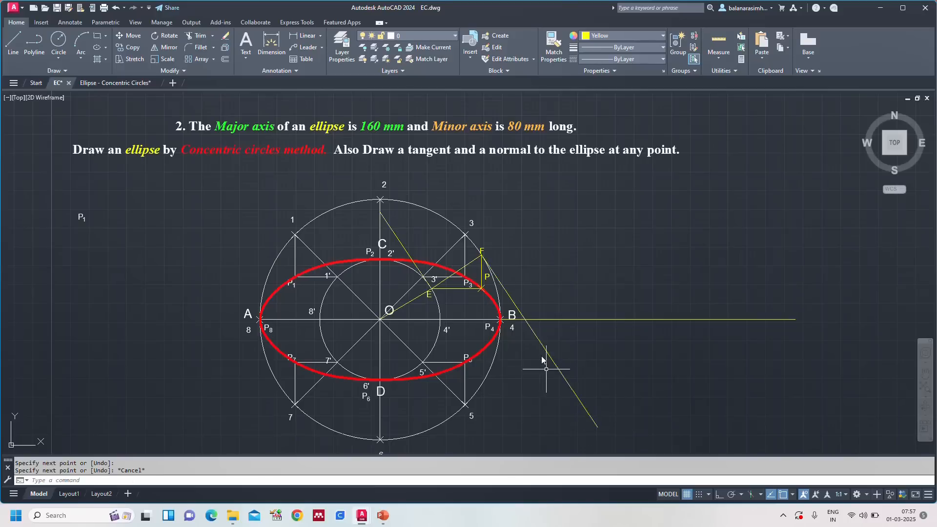
Step: Trim the part of the tangent from F that lies below the extended major axis
type("tr")
key("Return")
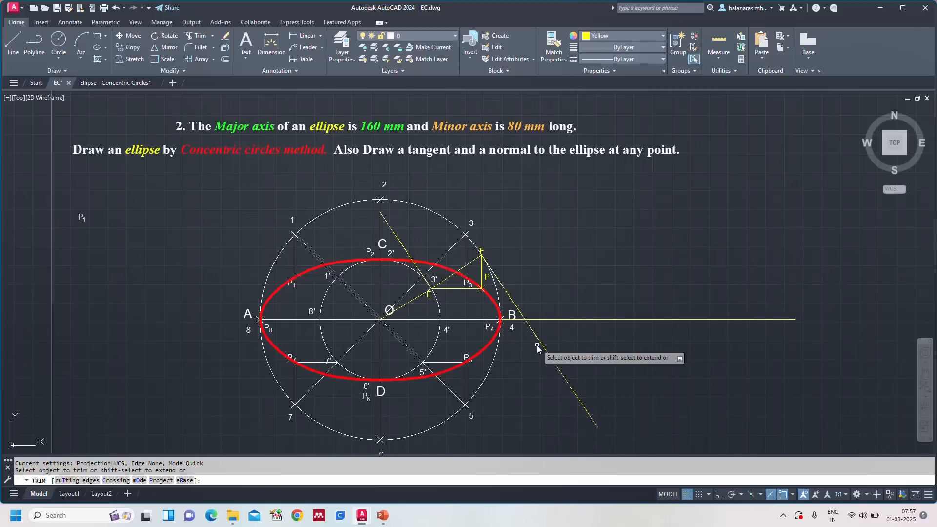
left_click(536, 345)
key("Escape")
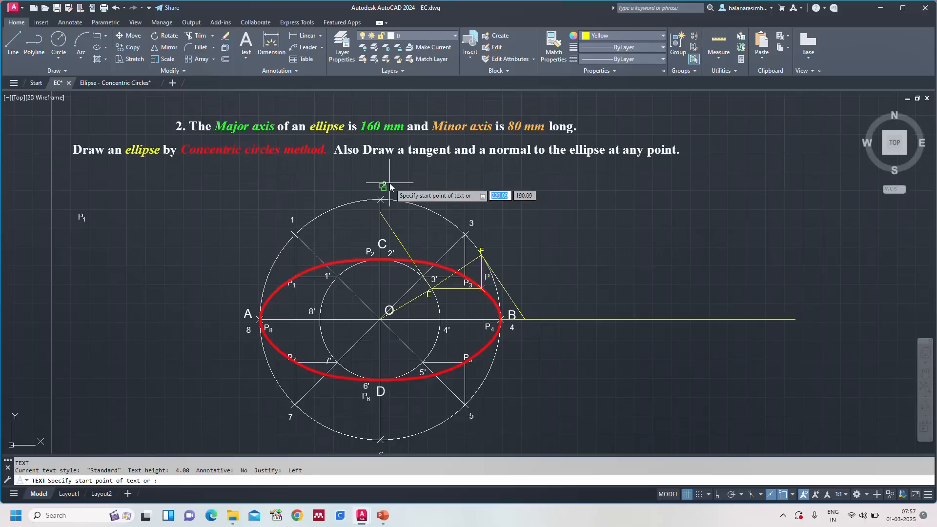
Step: Label the tangent ends T on the minor axis line and T' on the extended major axis, with text height 4 and rotation 0
key("Return")
left_click(370, 216)
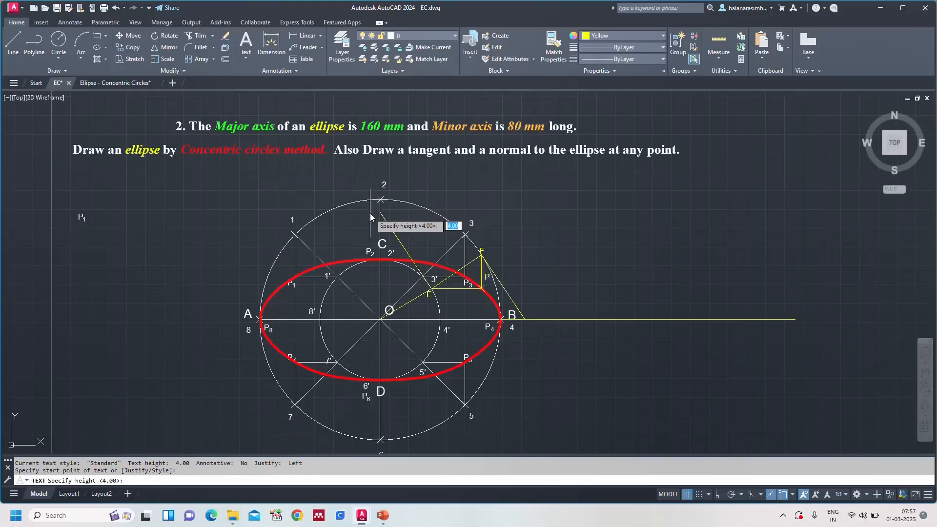
key("Return")
key("Return")
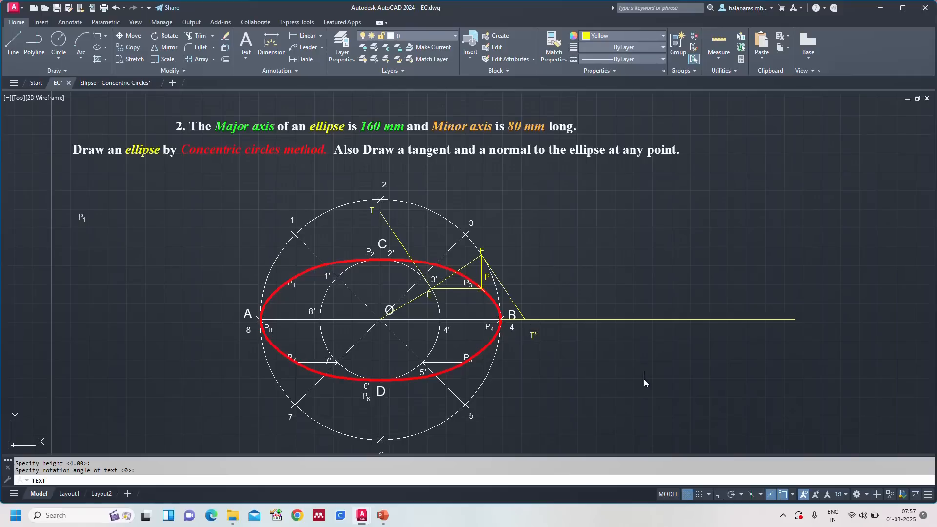
key("Escape")
Step: Move the T' label closer, just below the point where the tangent from F meets the extended major axis
scroll(521, 339, "up", 2)
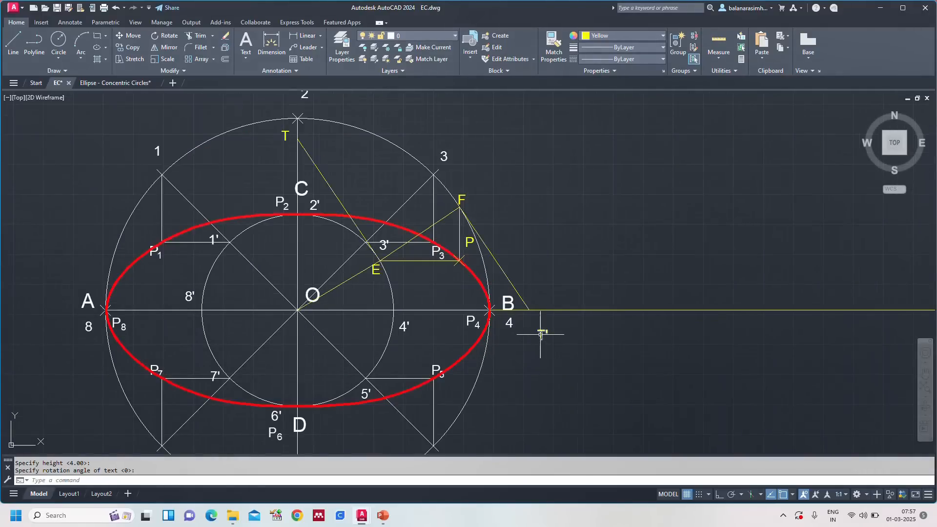
left_click(541, 335)
left_click(538, 338)
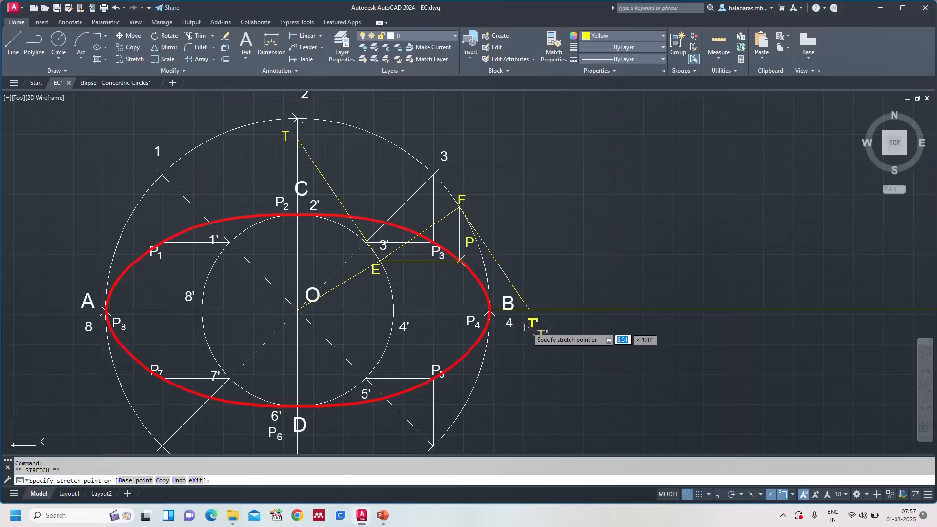
key("Escape")
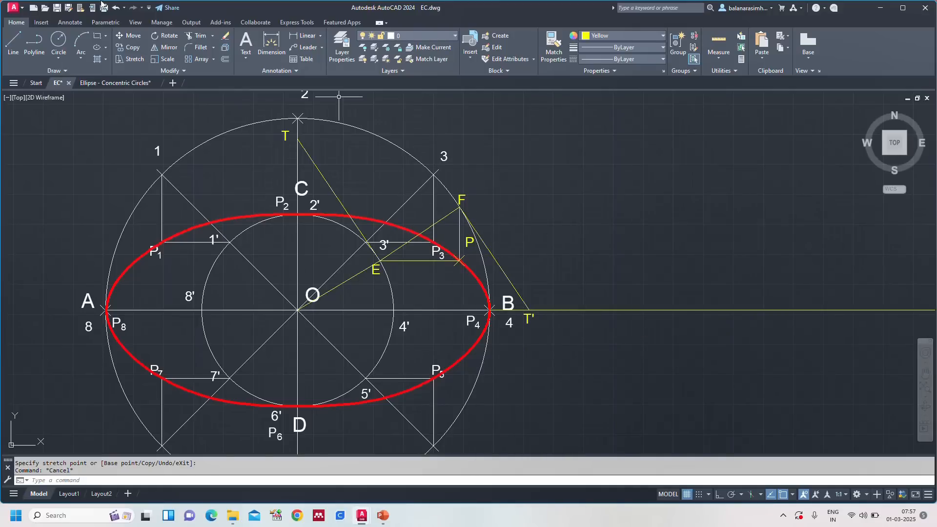
Step: In the Ellipse - Concentric Circles drawing, edit instruction 20 so it reads "Join TPT' and it is the required tangent."
left_click(93, 83)
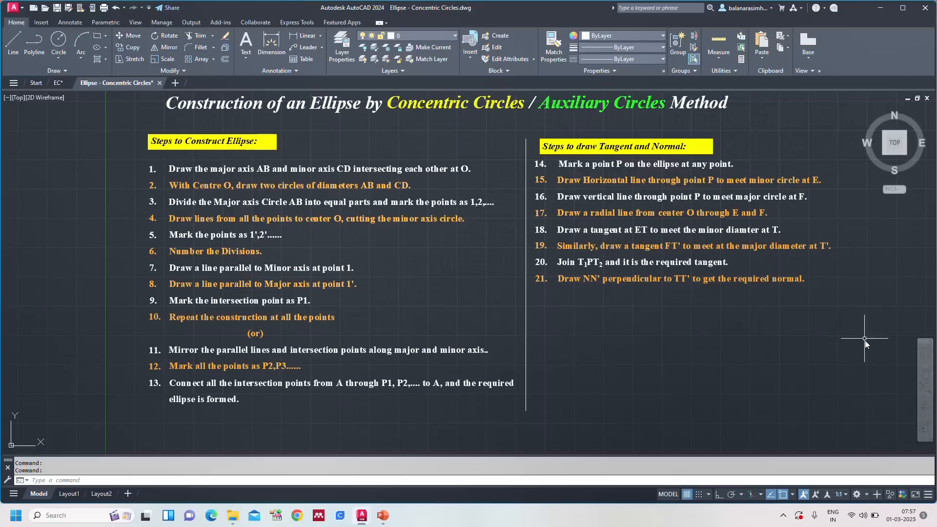
left_click(589, 267)
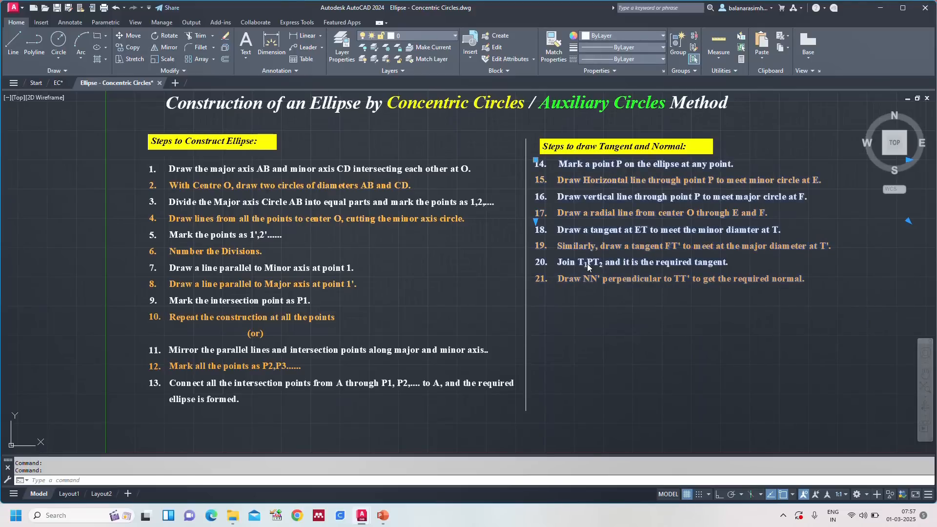
double_click(588, 267)
key("BackSpace")
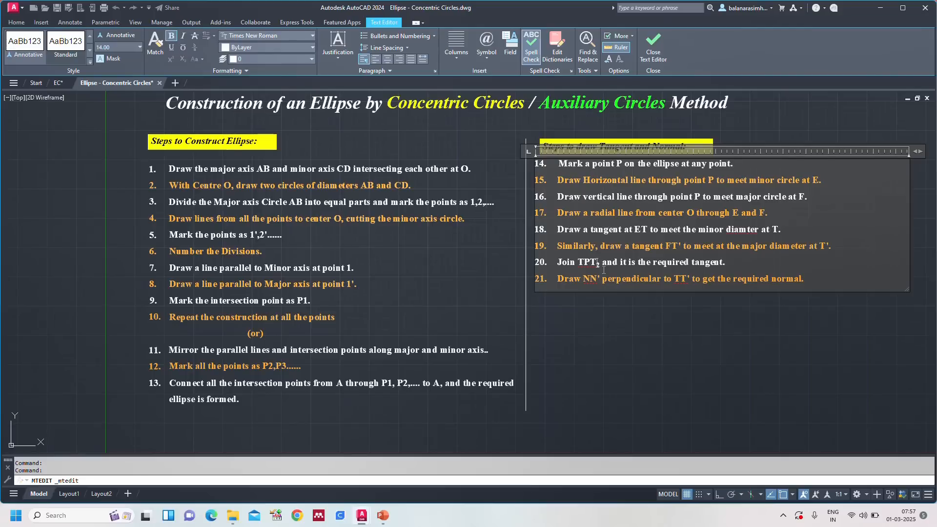
key("BackSpace")
type("'")
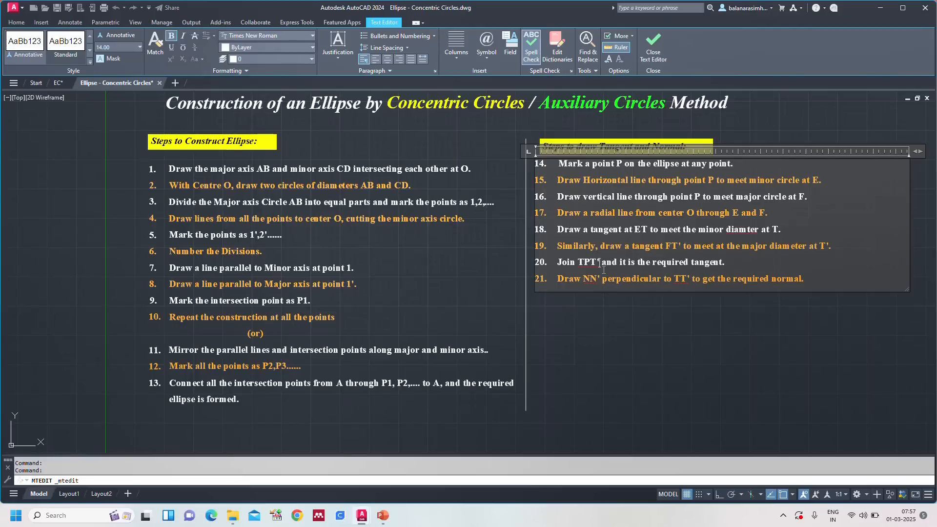
left_click(635, 323)
Step: Back in the EC drawing, draw a line from T through P to T' as the tangent to the ellipse
left_click(58, 86)
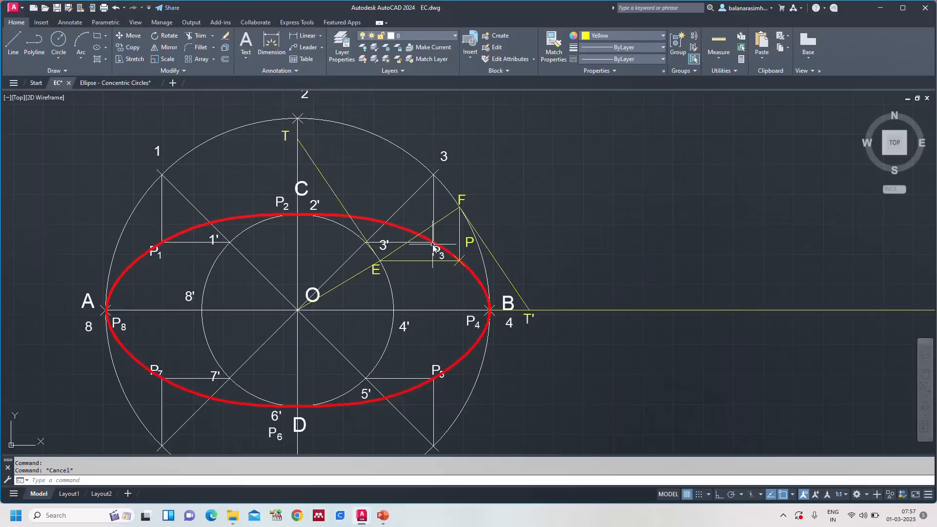
type("L")
key("Return")
left_click(297, 140)
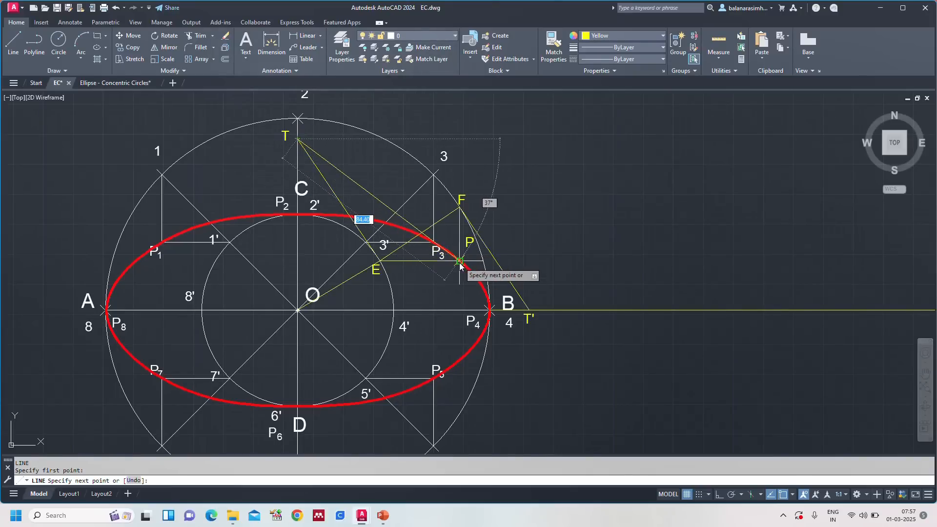
left_click(459, 262)
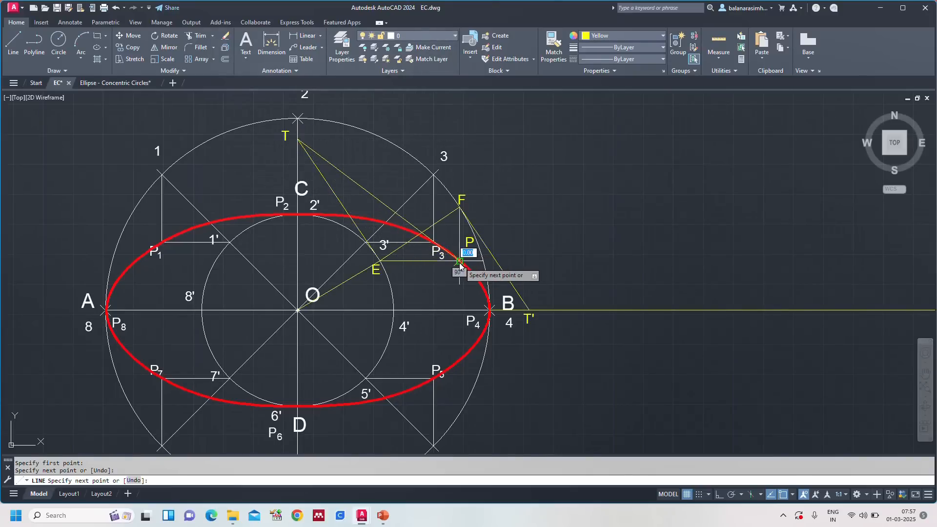
left_click(531, 315)
key("Escape")
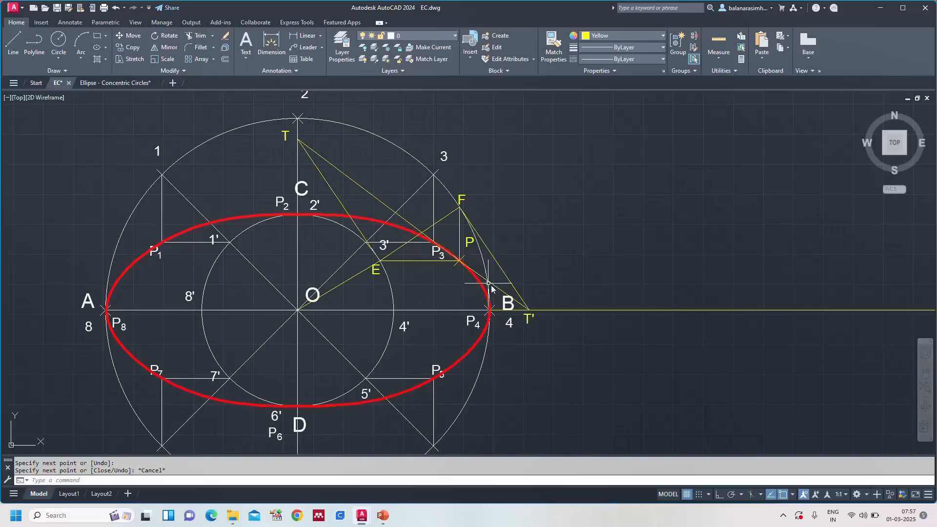
Step: Set both segments of tangent TPT' to blue with a 0.40 mm lineweight
left_click(374, 196)
left_click(501, 290)
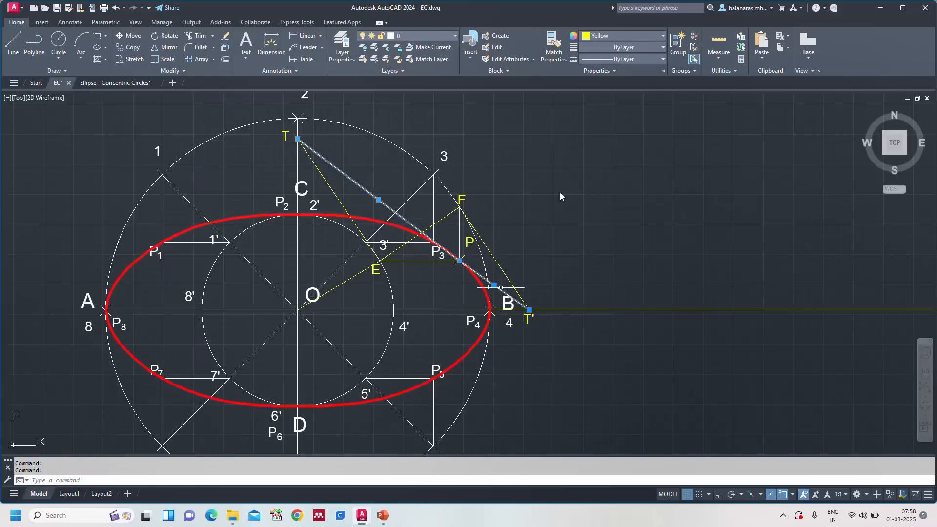
left_click(625, 36)
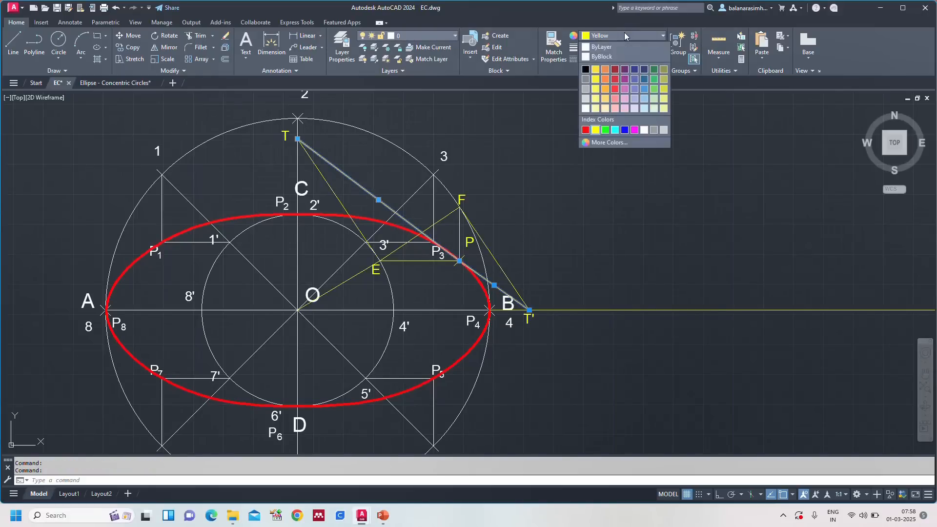
left_click(606, 129)
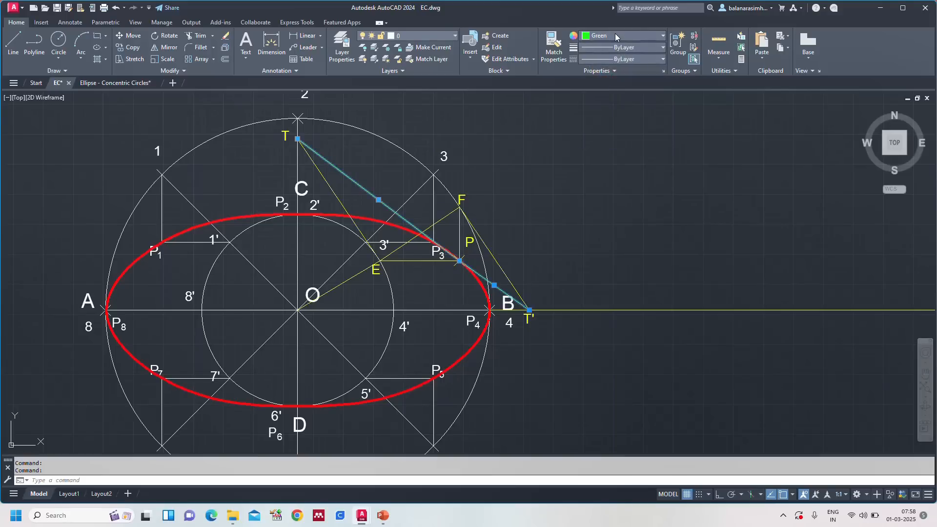
left_click(616, 36)
left_click(625, 130)
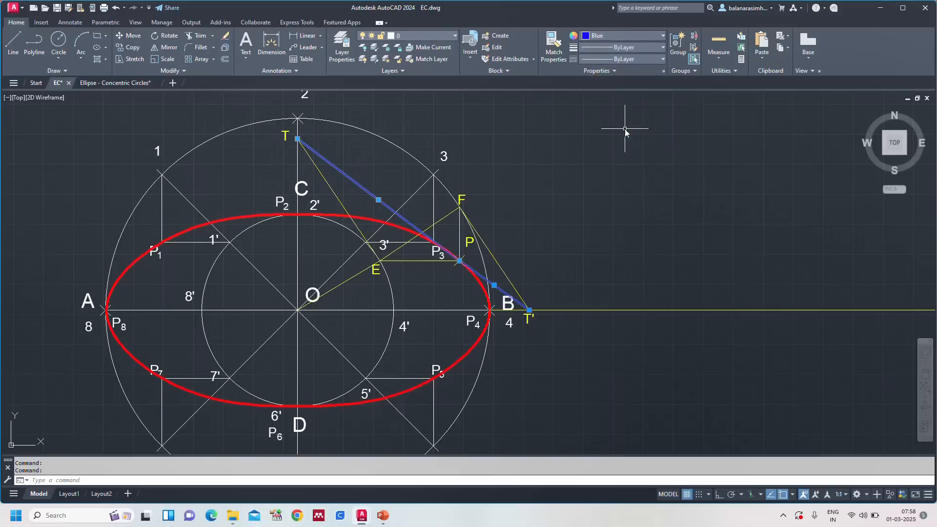
left_click(618, 48)
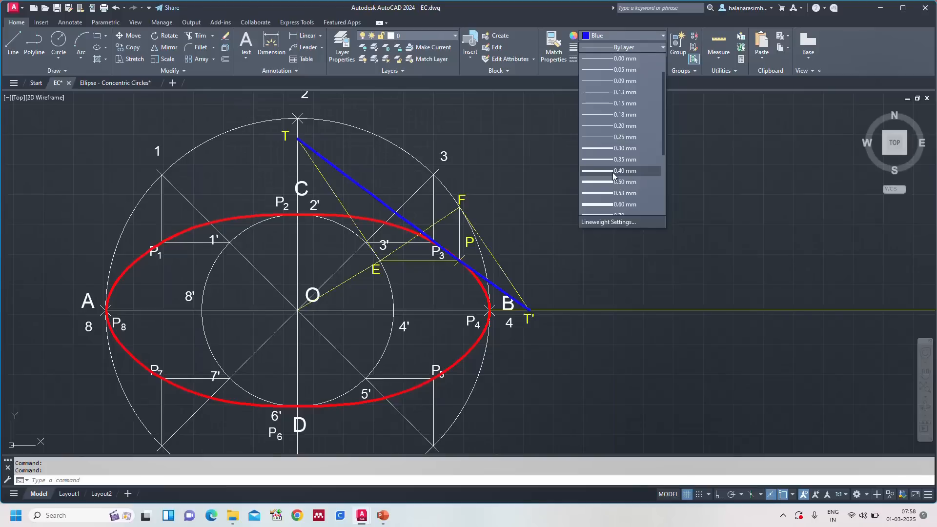
left_click(613, 172)
key("Escape")
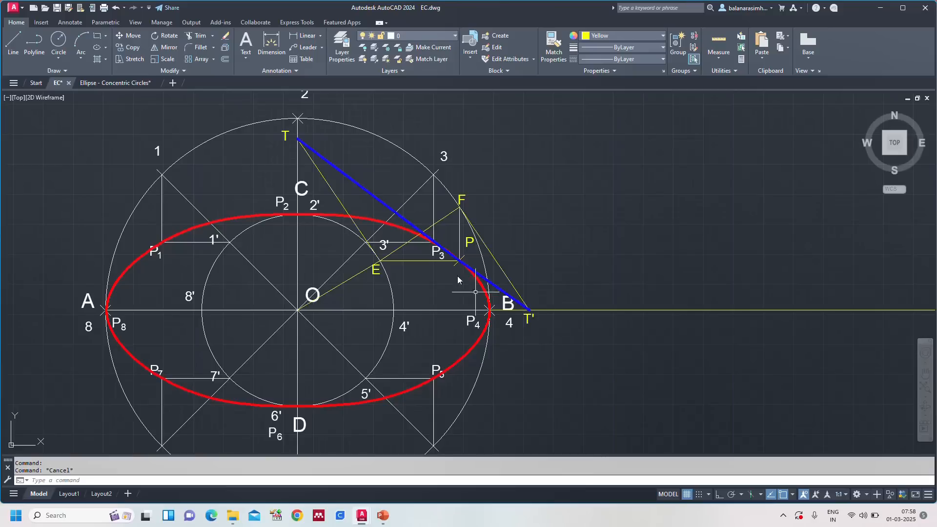
Step: Create the normal by rotating a copy of both tangent segments 90 degrees about point P
scroll(458, 280, "up", 6)
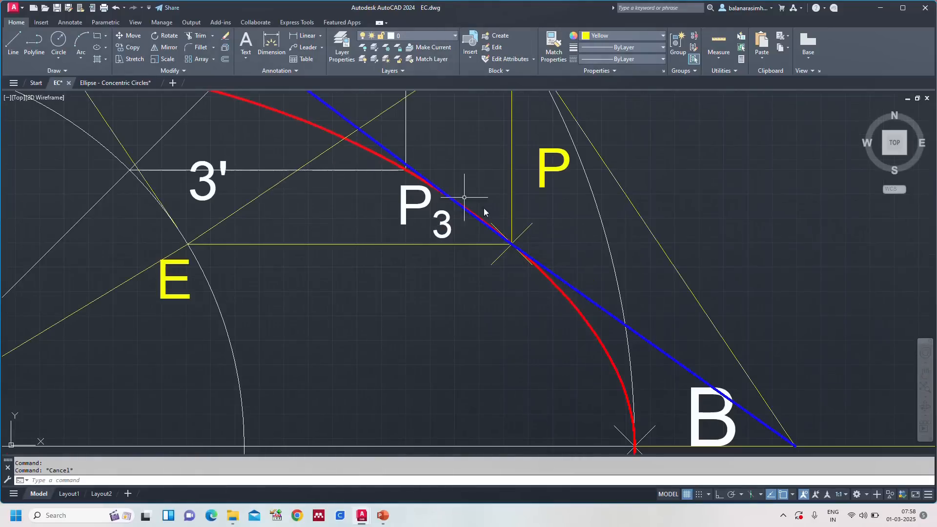
scroll(715, 291, "down", 6)
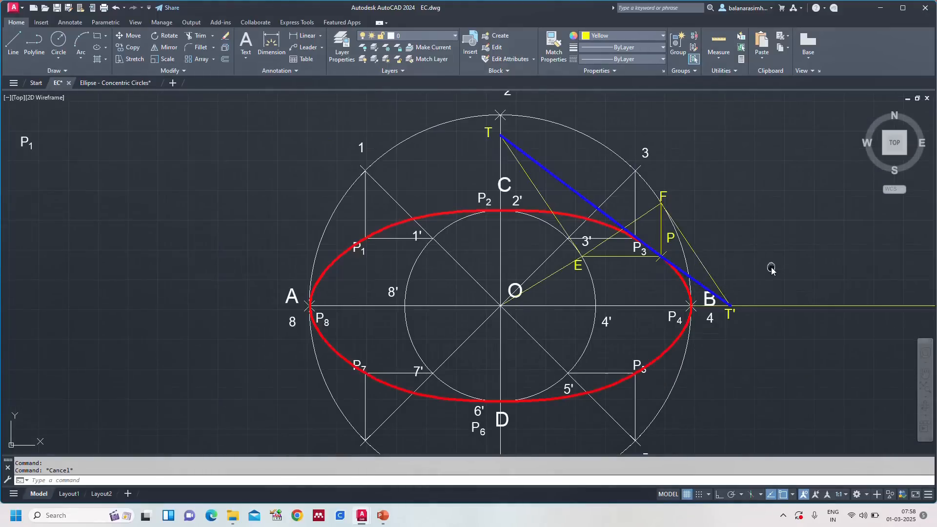
middle_click_drag(770, 268, 679, 274)
scroll(679, 275, "down", 2)
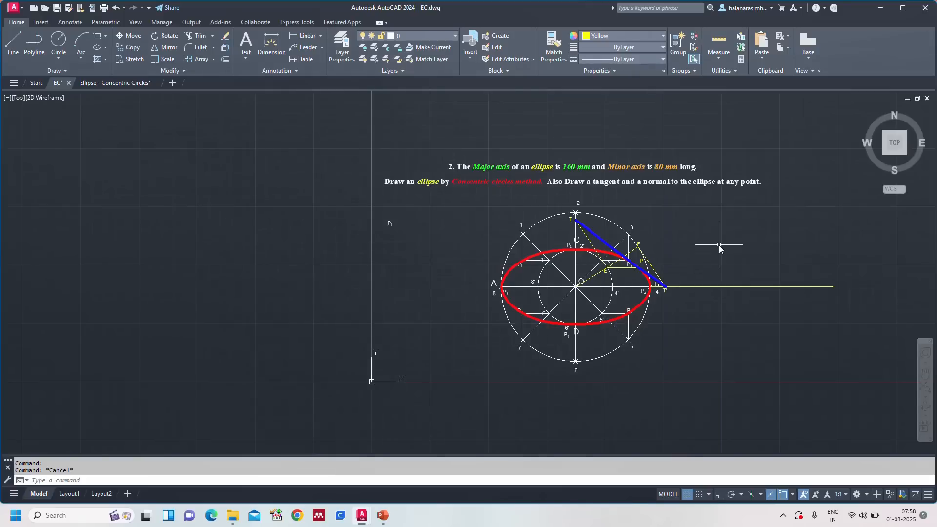
scroll(721, 246, "up", 2)
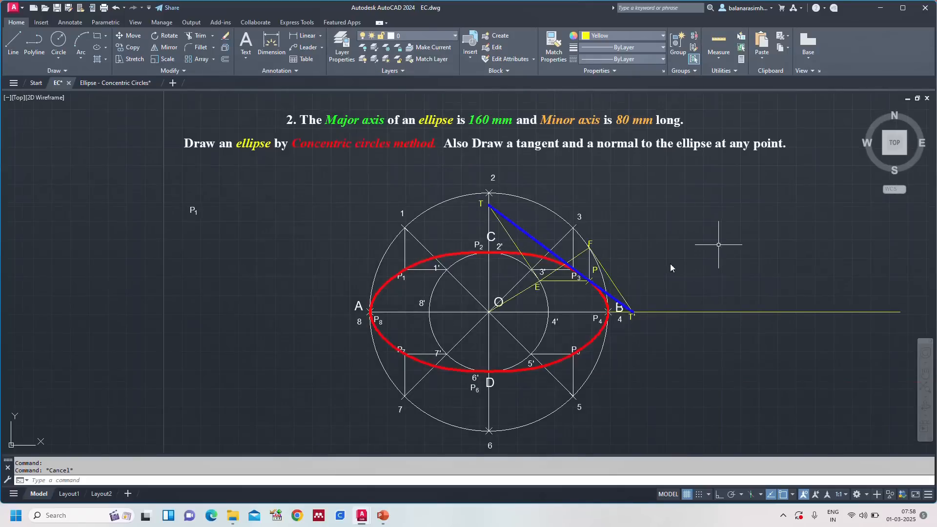
left_click(518, 228)
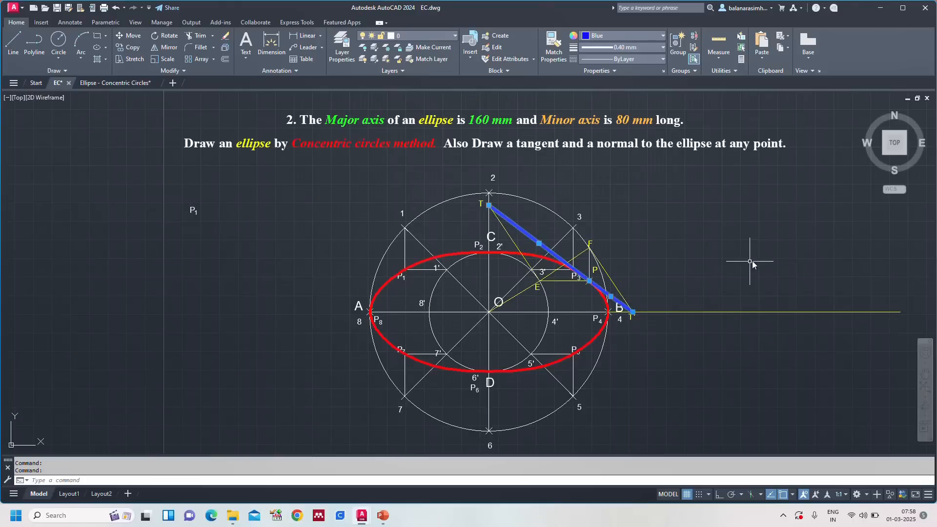
type("RO")
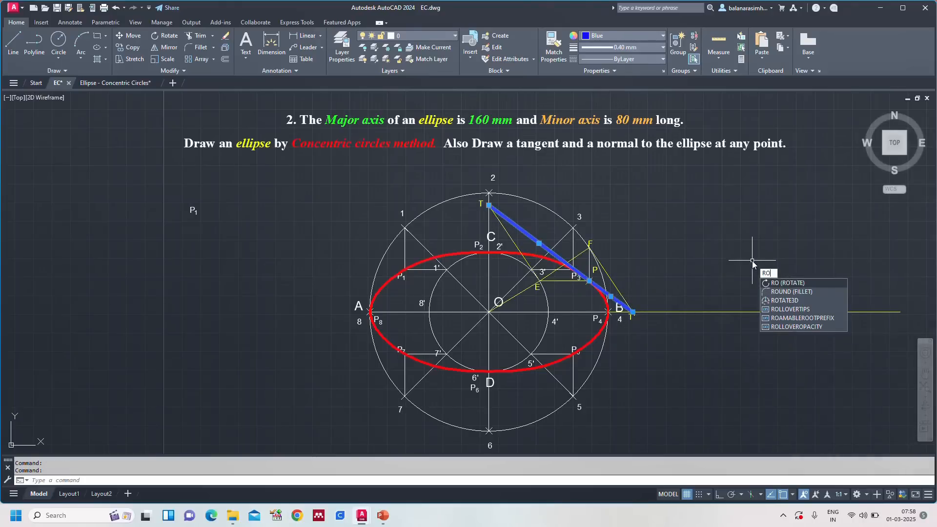
key("Return")
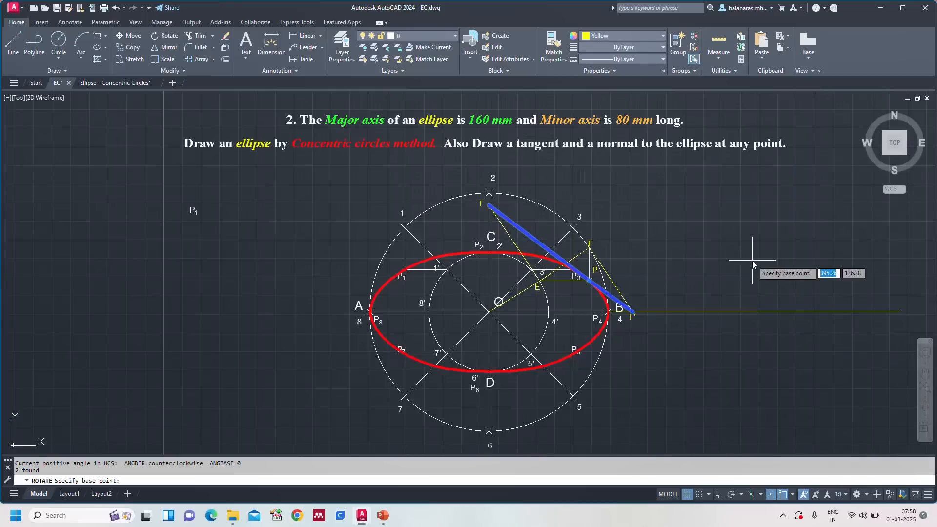
left_click(589, 281)
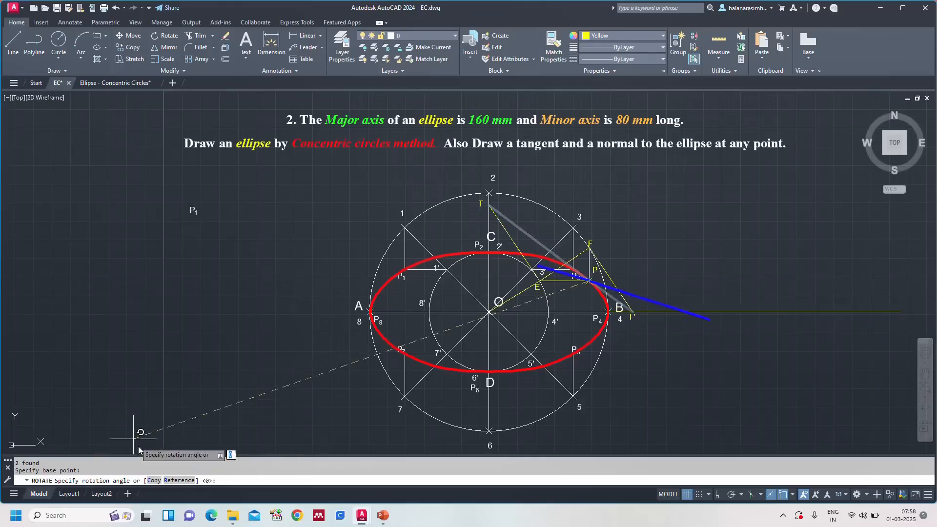
left_click(153, 480)
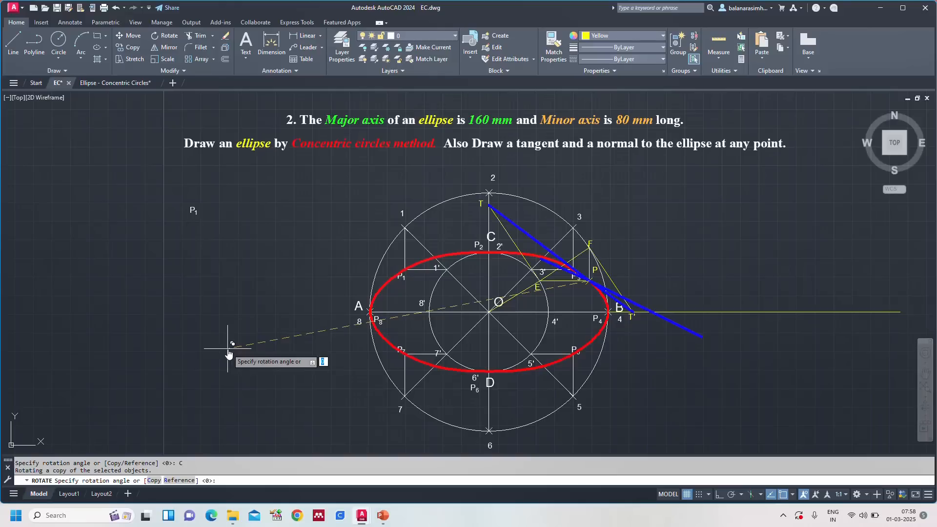
type("90")
key("Return")
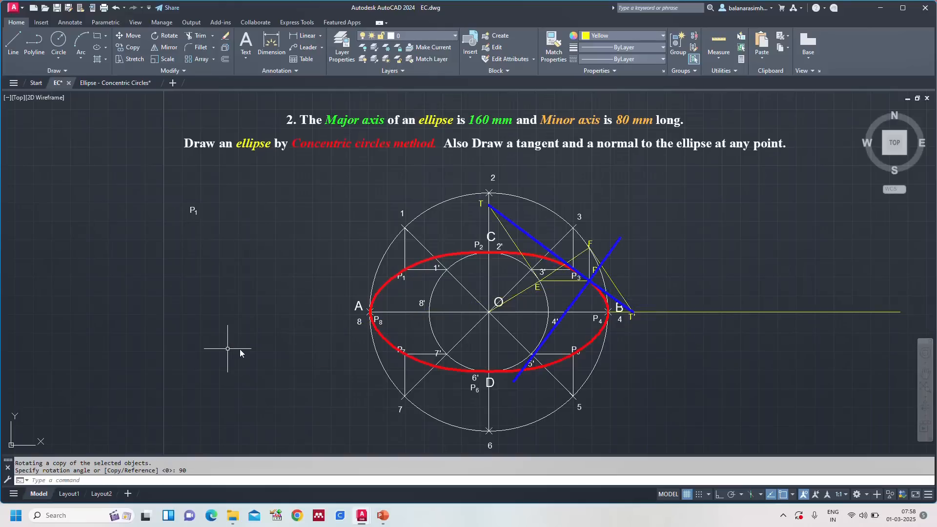
Step: Change the colour of both segments of the normal through P to cyan
scroll(550, 328, "up", 4)
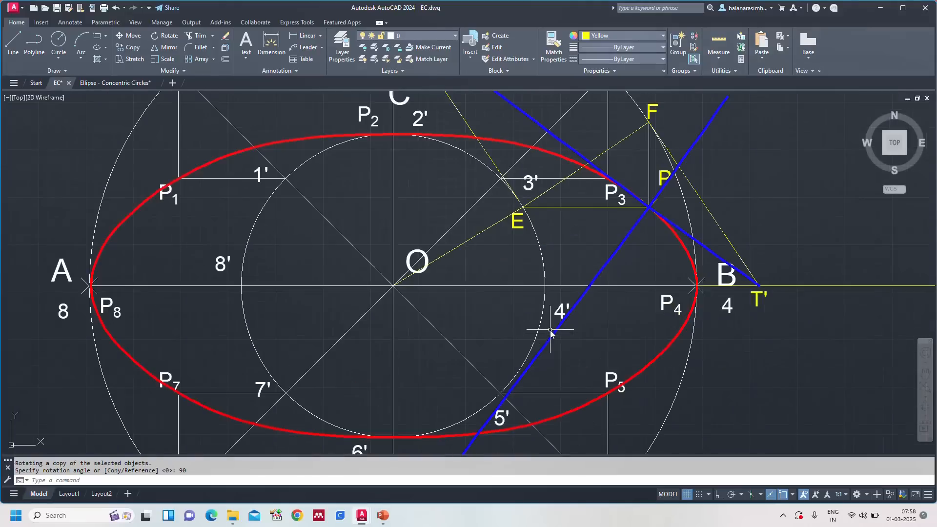
left_click(623, 249)
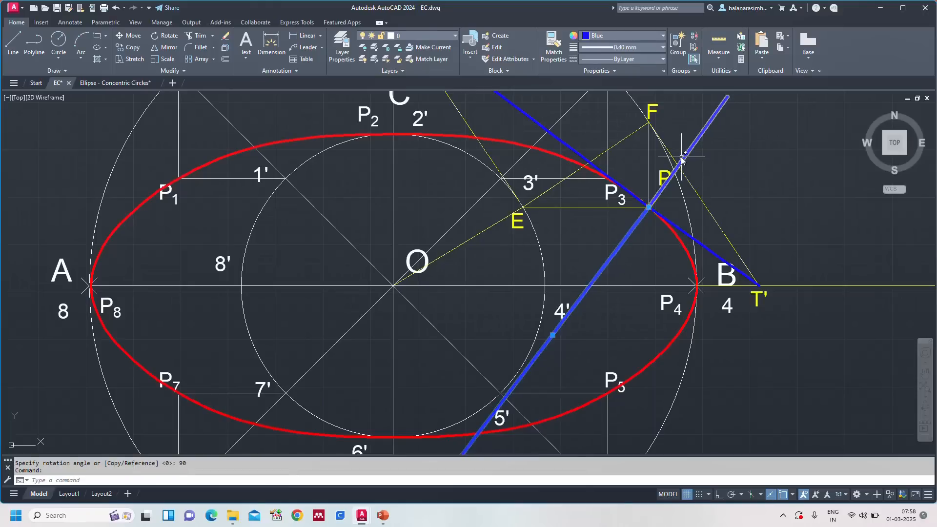
left_click(689, 156)
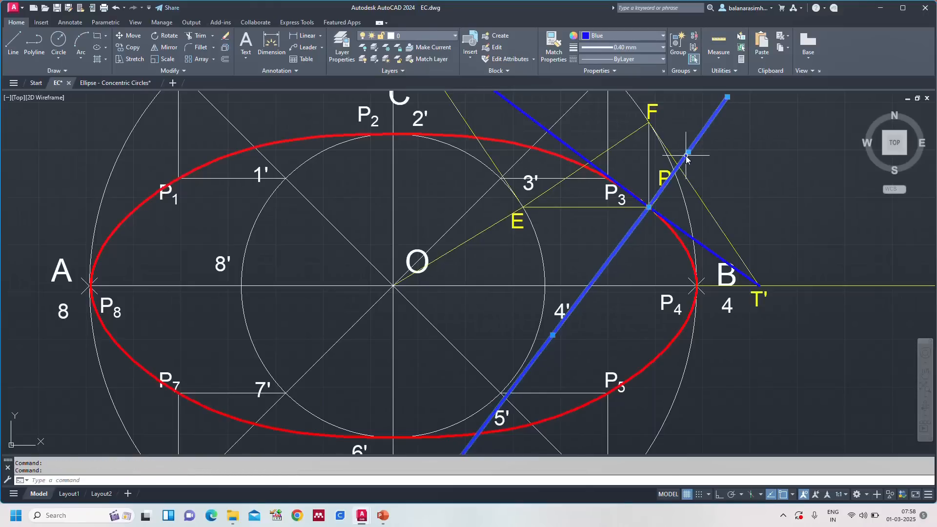
left_click(610, 36)
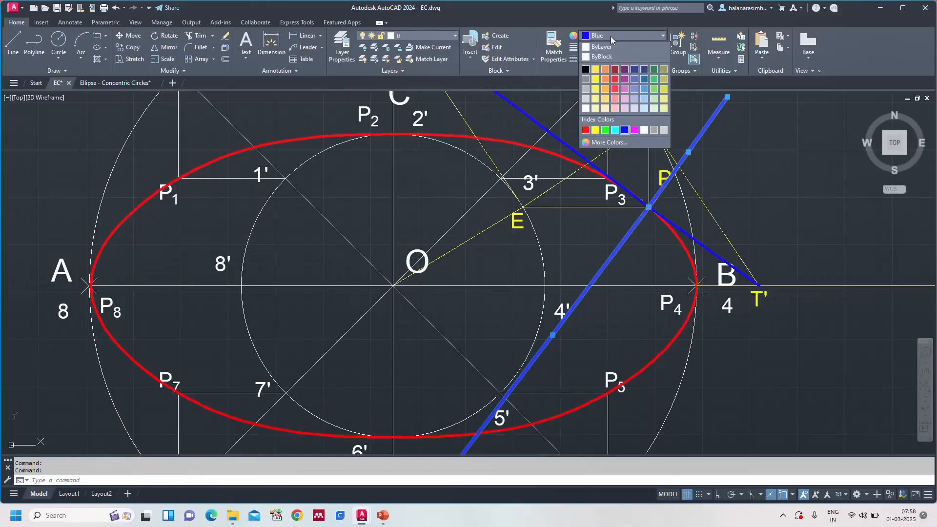
left_click(614, 130)
scroll(687, 207, "down", 1)
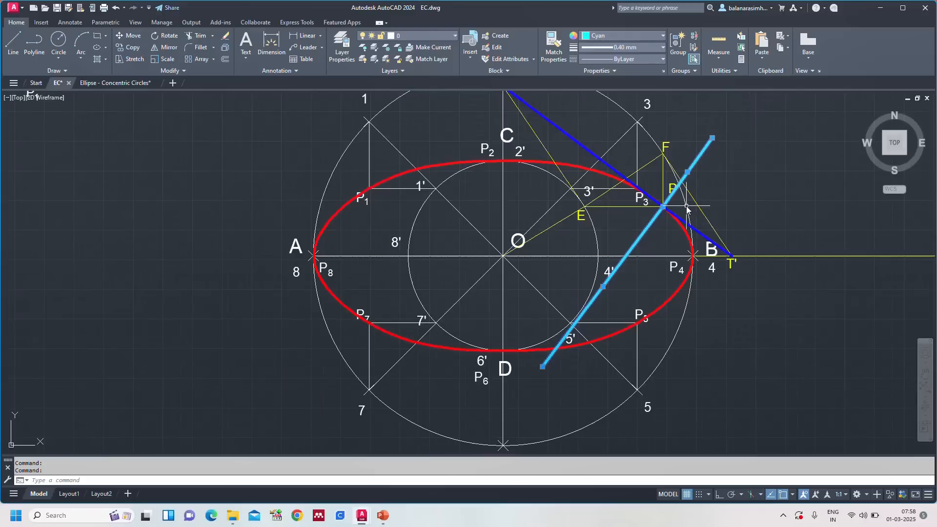
key("Escape")
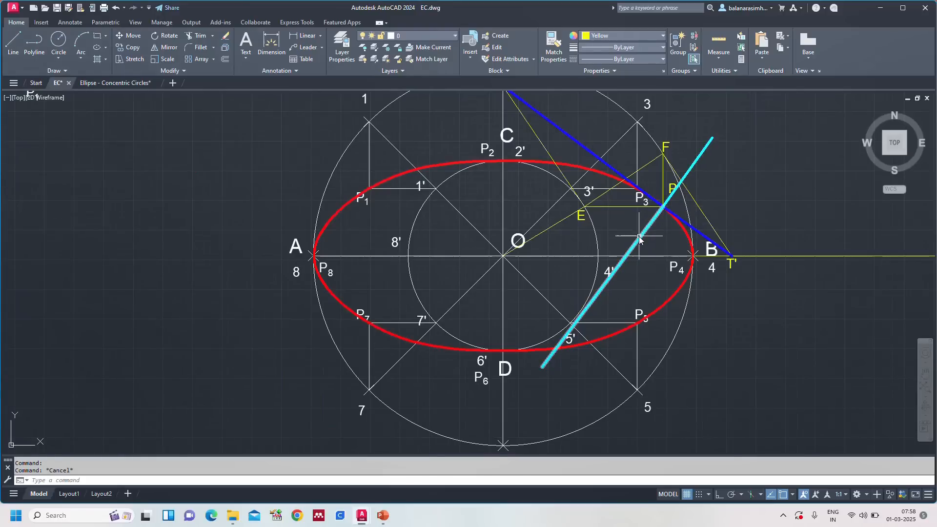
Step: Shorten the normal's segment inside the ellipse to about 21.6 mm from P, keeping it along its own direction
left_click(643, 237)
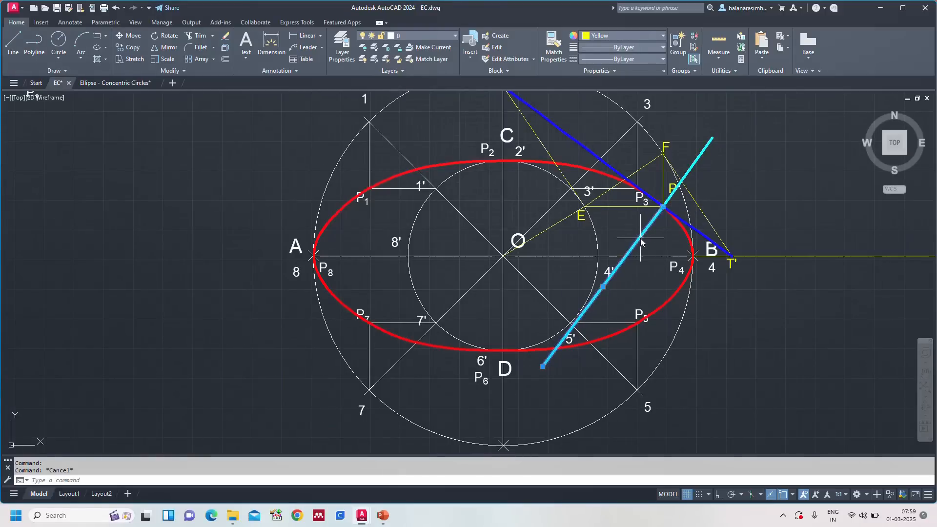
left_click(543, 366)
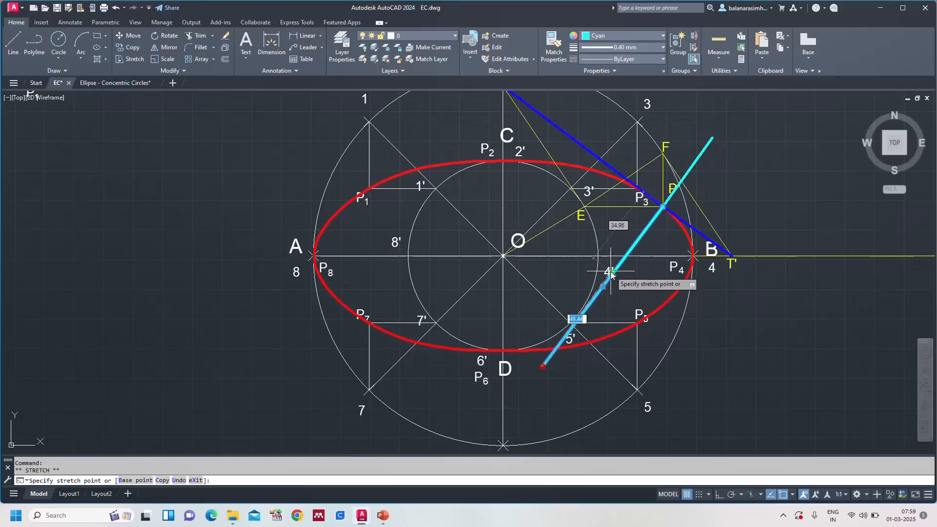
left_click(631, 247)
key("Escape")
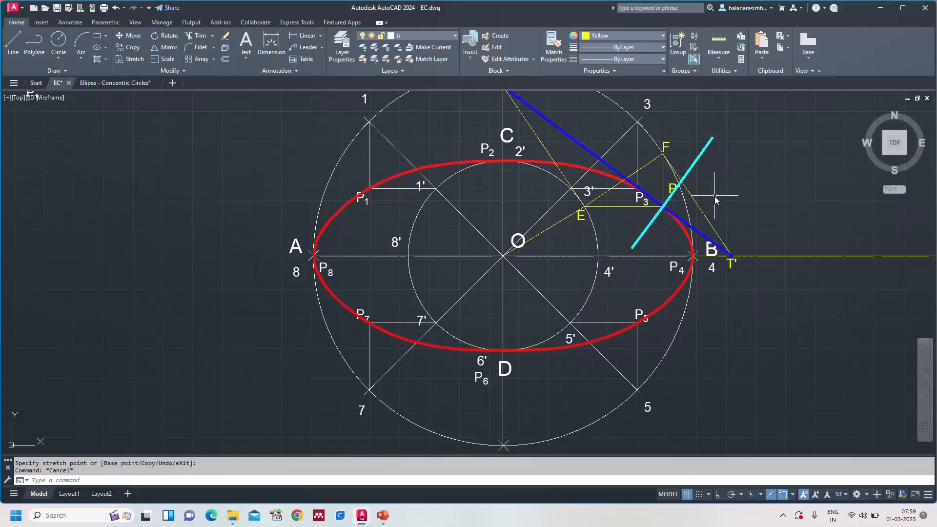
Step: Copy the tangent label T to both ends of the cyan normal through P
scroll(725, 188, "down", 2)
middle_click_drag(723, 178, 616, 236)
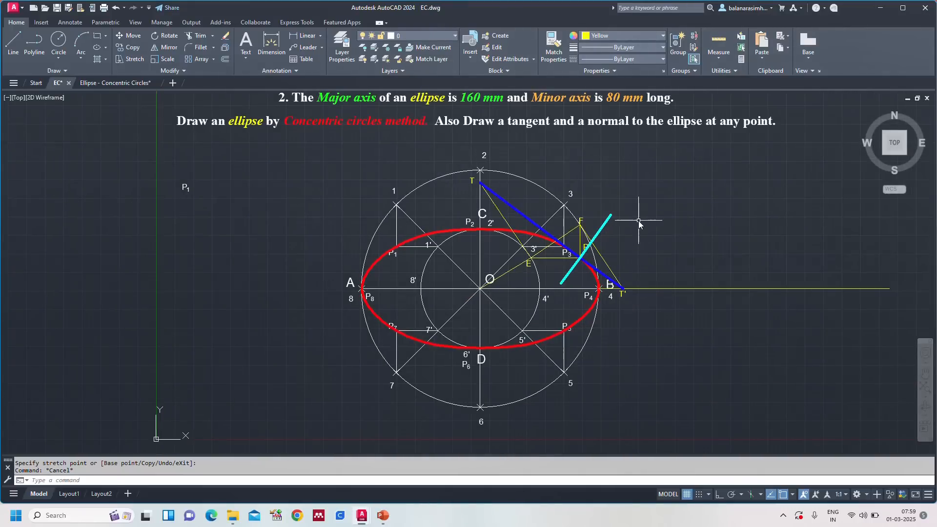
scroll(636, 257, "up", 2)
left_click(377, 131)
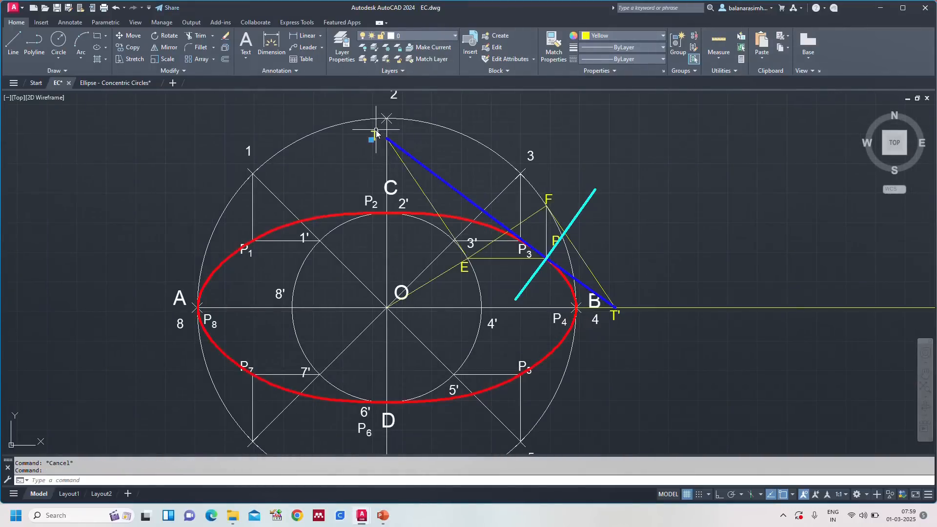
key("ctrl+c")
key("ctrl+v")
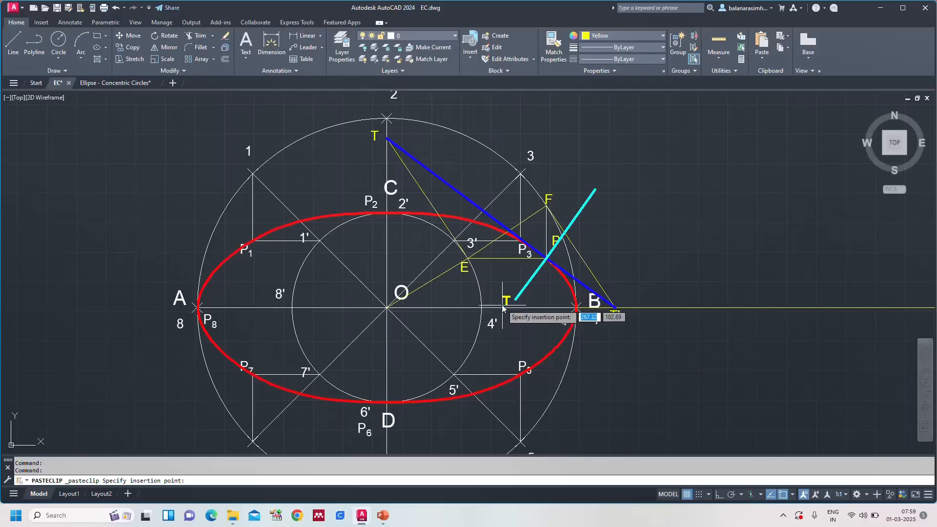
left_click(503, 310)
key("ctrl+v")
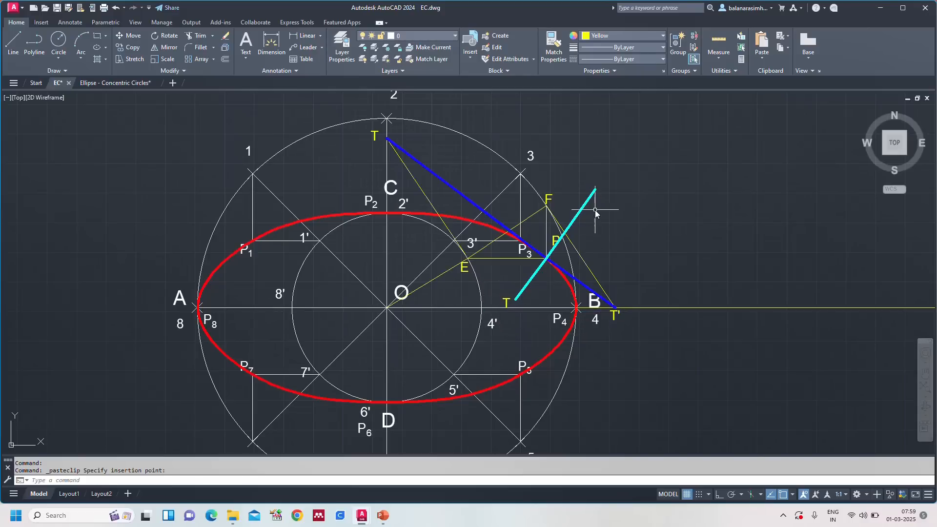
left_click(594, 191)
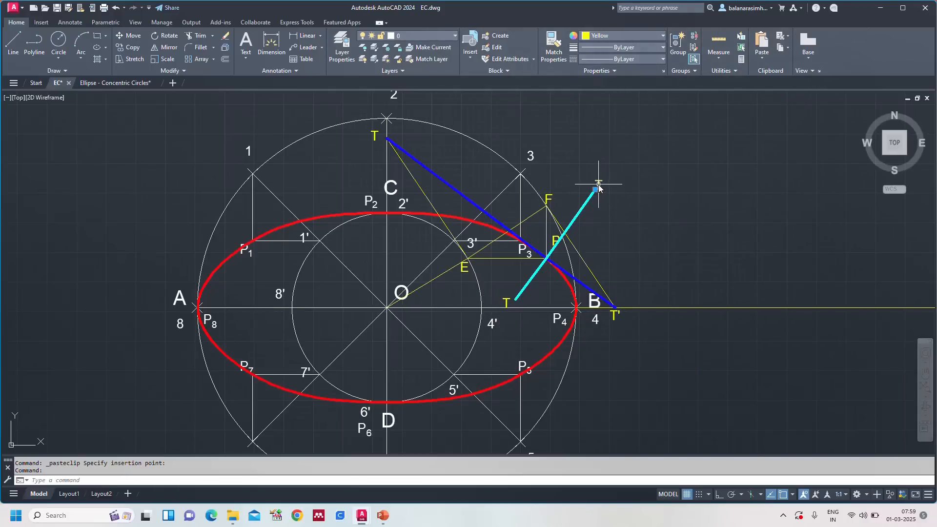
Step: Change the copied labels to N at the normal's outer end and N' at its end inside the ellipse
key("BackSpace")
type("N")
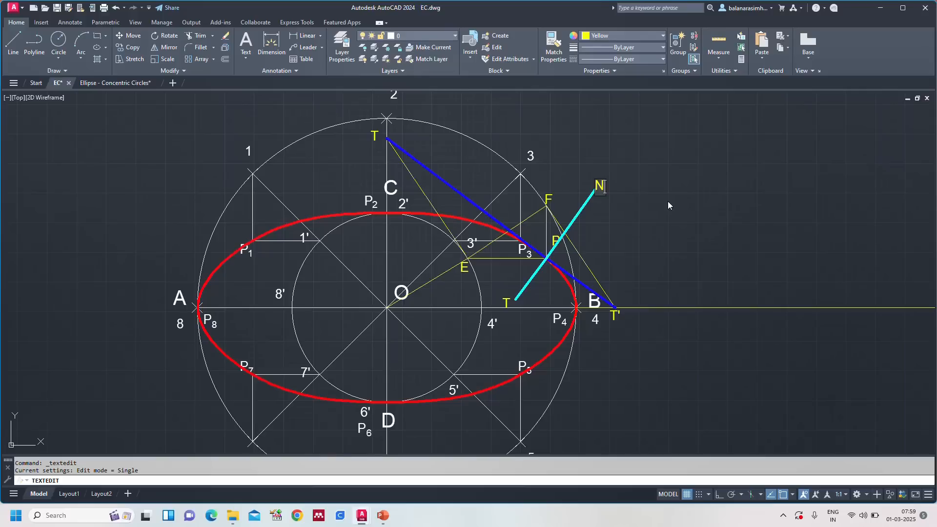
key("Escape")
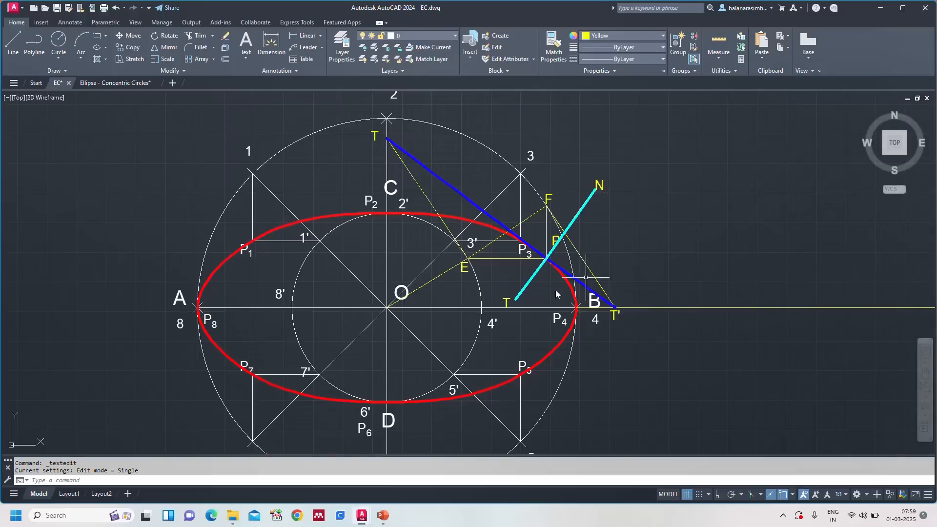
double_click(507, 303)
type("N'")
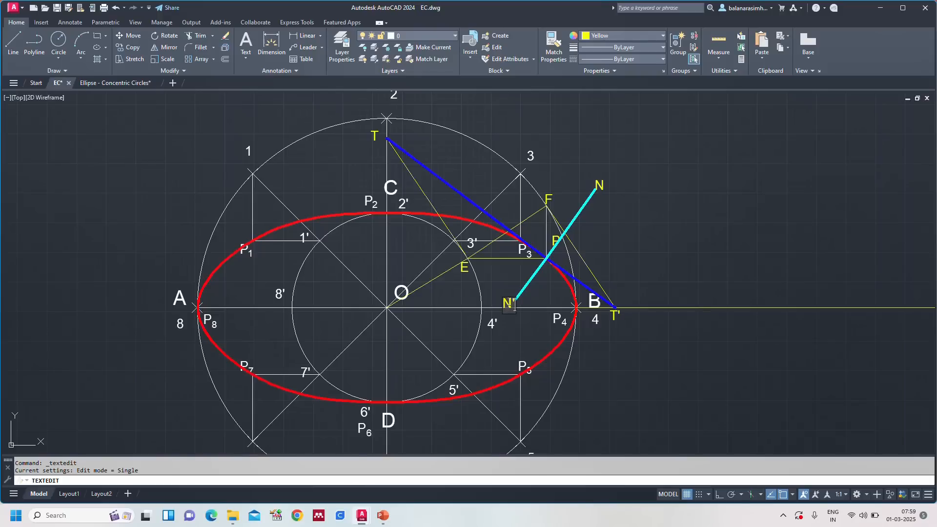
left_click(678, 220)
Step: Save the ellipse drawing EC.dwg with the labelled tangent and normal
type("z")
key("Return")
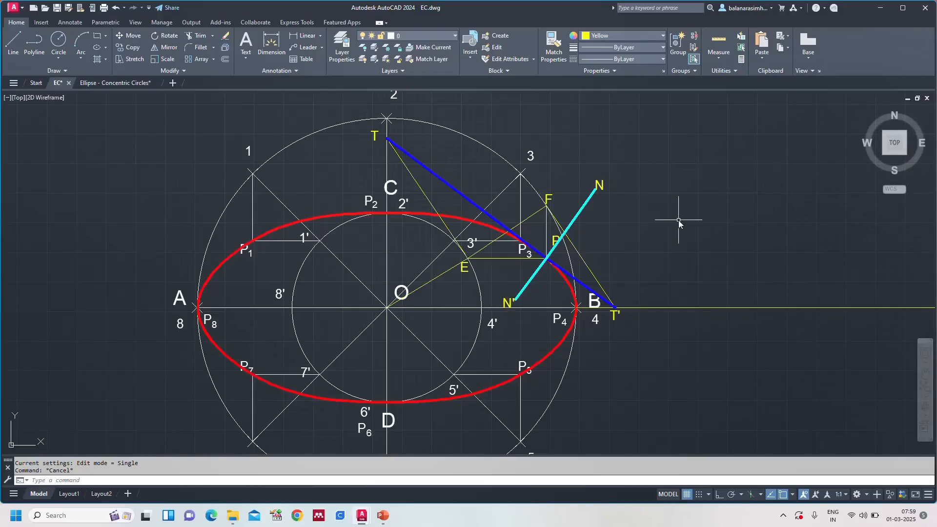
type("A")
key("Return")
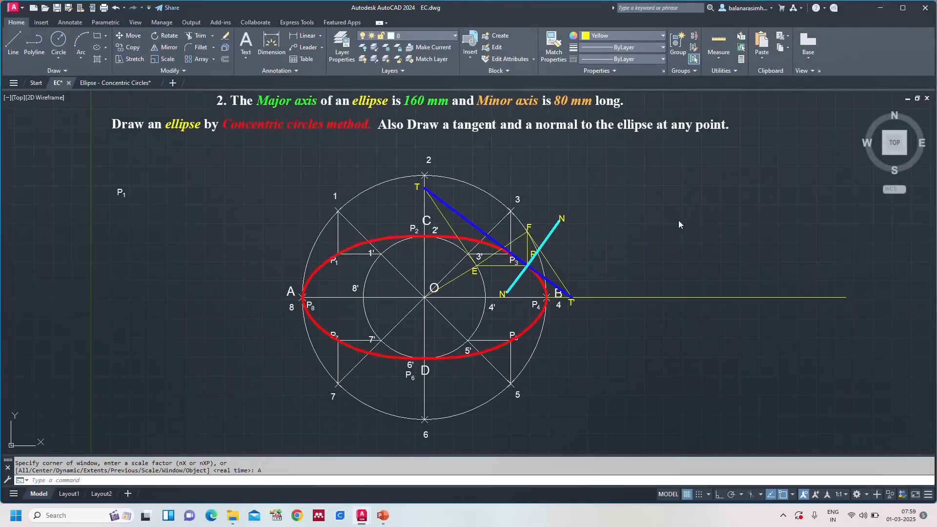
key("ctrl+s")
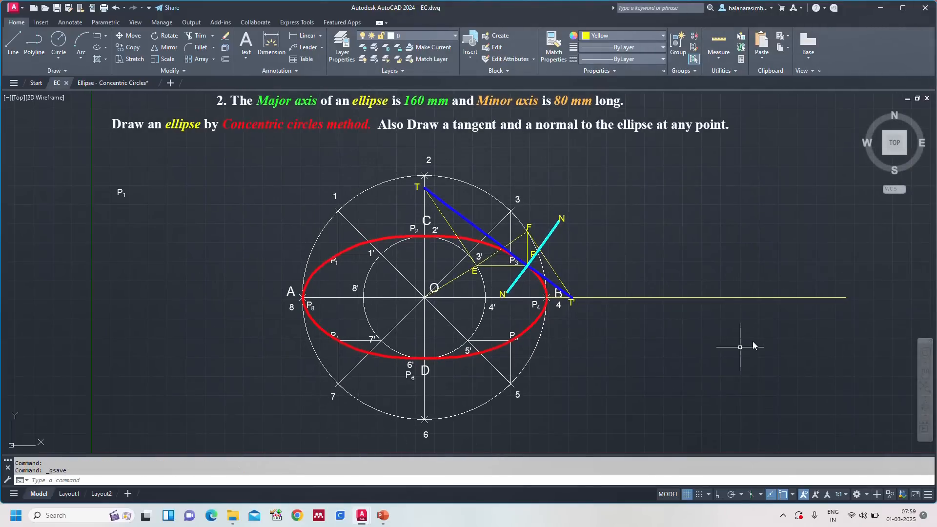
Step: Delete the yellow horizontal construction line that extends from B past T'
left_click(726, 298)
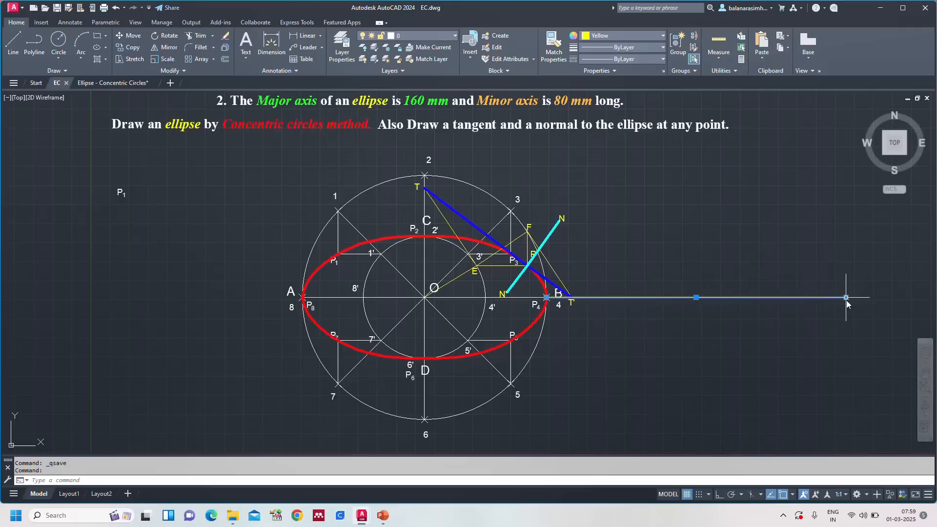
mouse_move(846, 298)
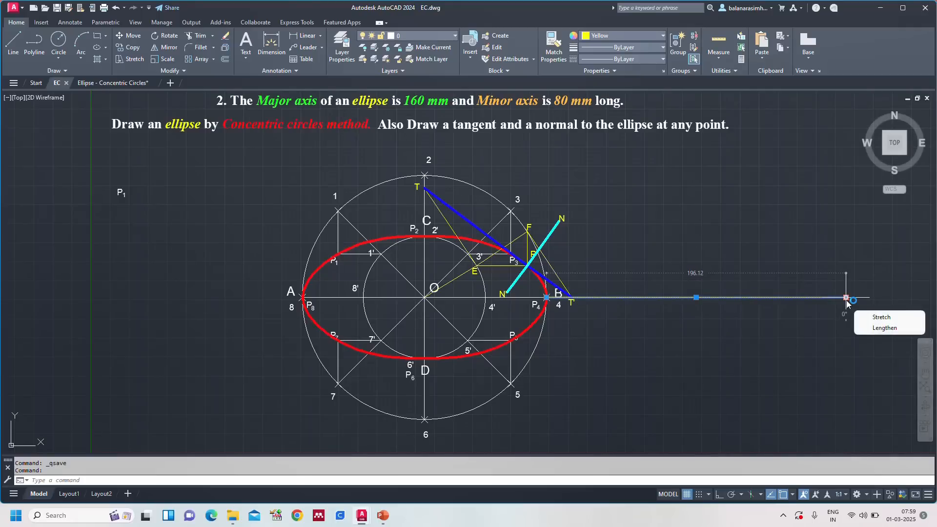
key("Delete")
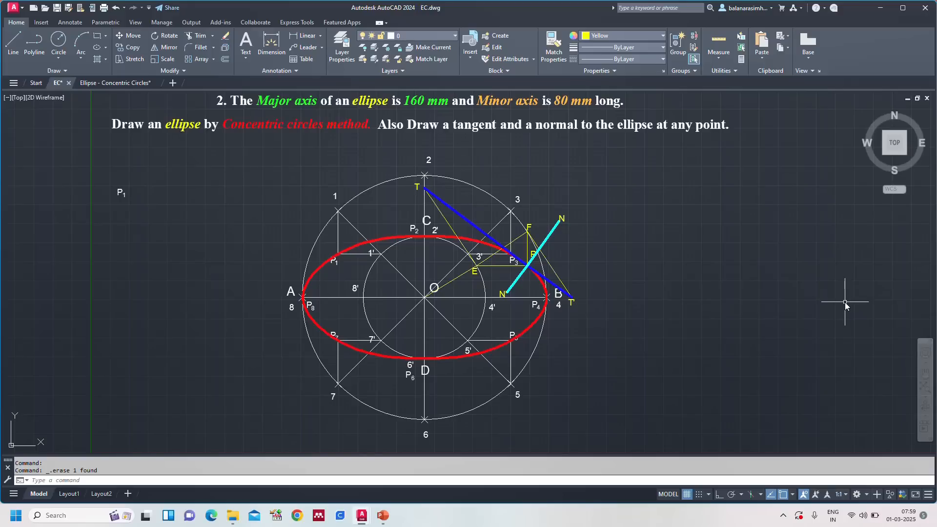
type("z")
key("Return")
type("a")
key("Return")
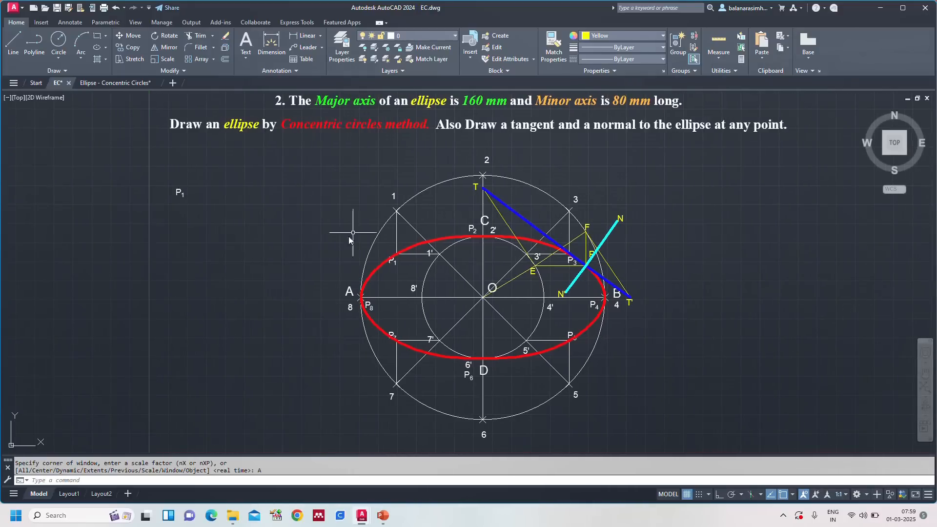